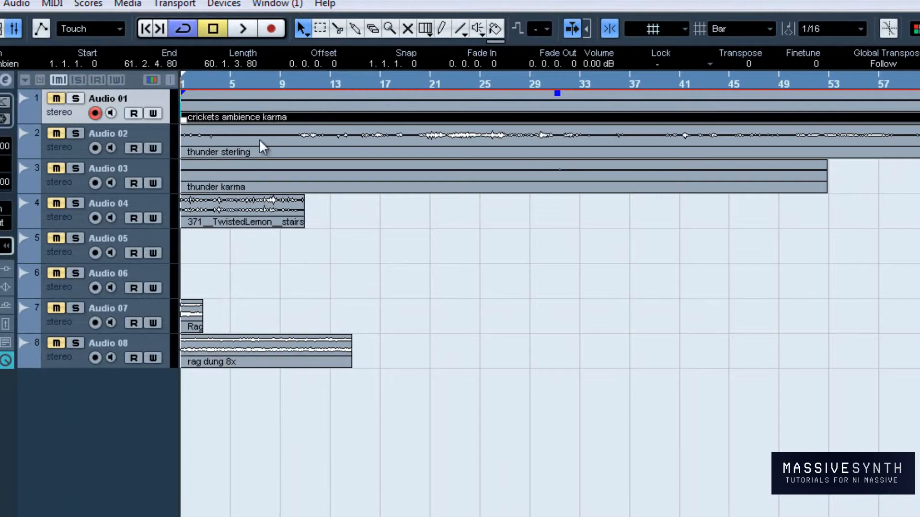
# Select the crickets ambience karma clip, unmute Audio 01 and audition it from the start of the project
pyautogui.click(280, 144)
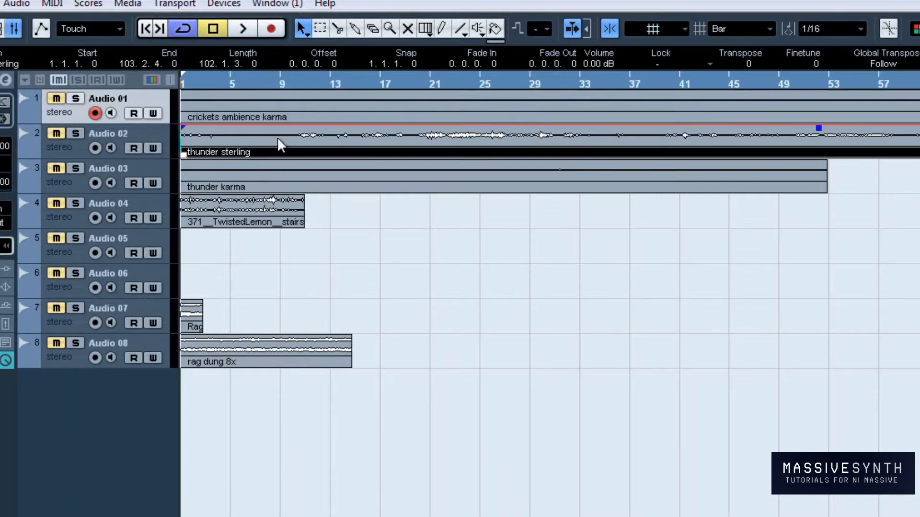
pyautogui.click(261, 183)
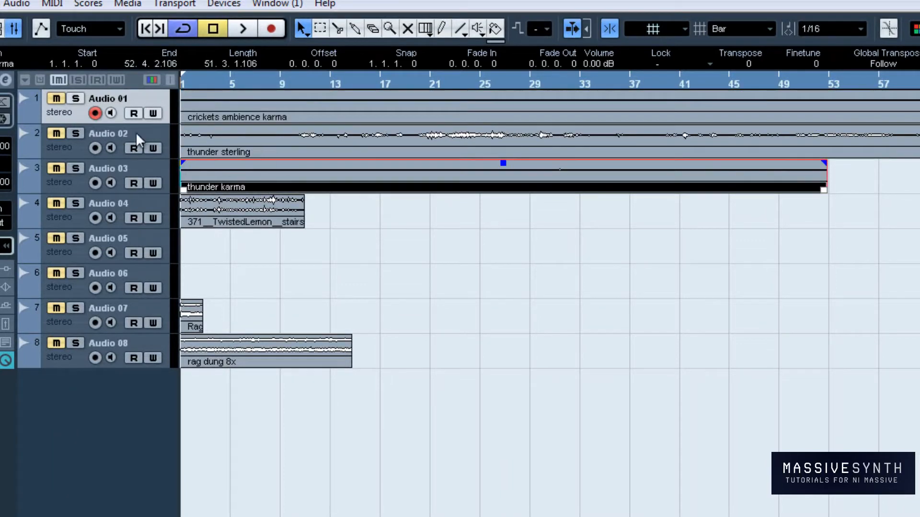
pyautogui.click(259, 99)
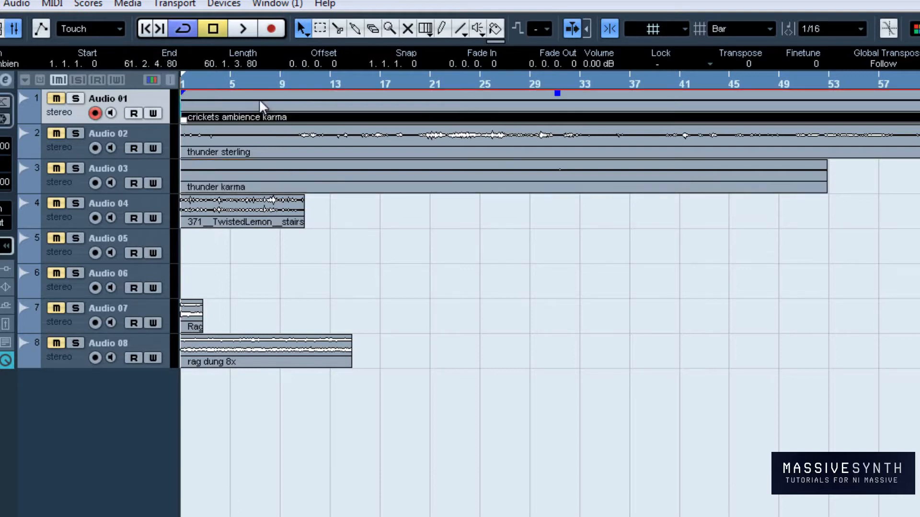
pyautogui.click(56, 98)
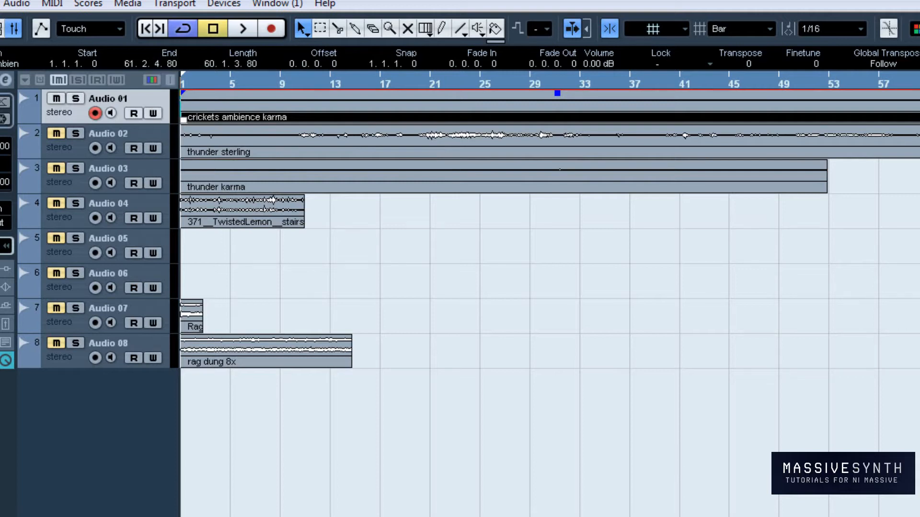
pyautogui.press('space')
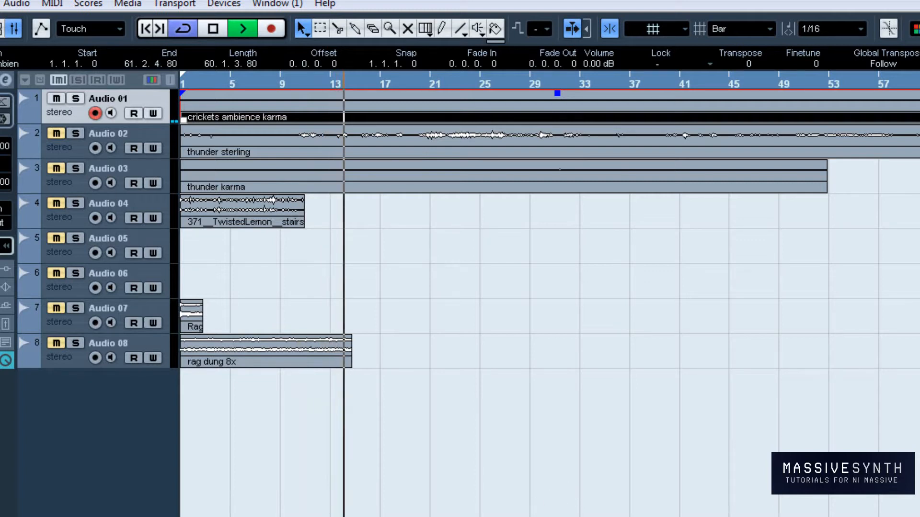
pyautogui.press('space')
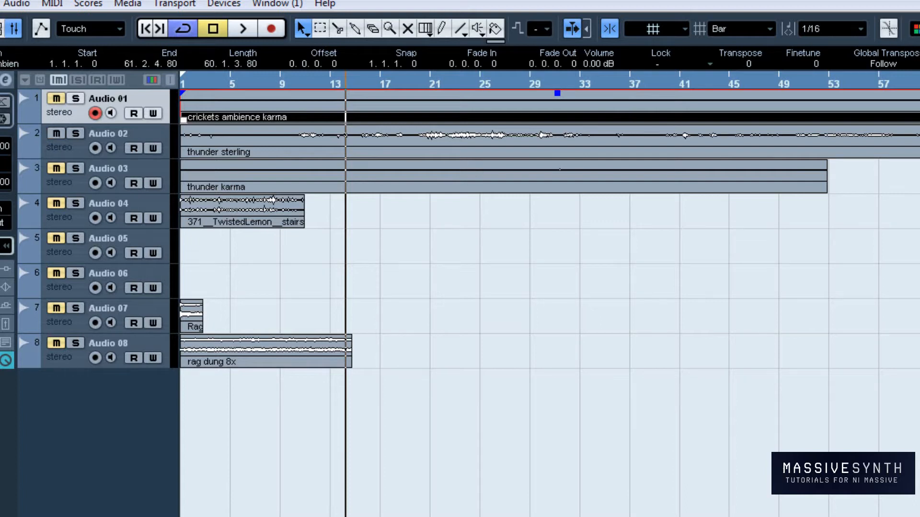
# Audition the thunder sterling clip on Audio 02 from the start, skipping ahead to about bar 64 to hear its louder passage
pyautogui.press('.')
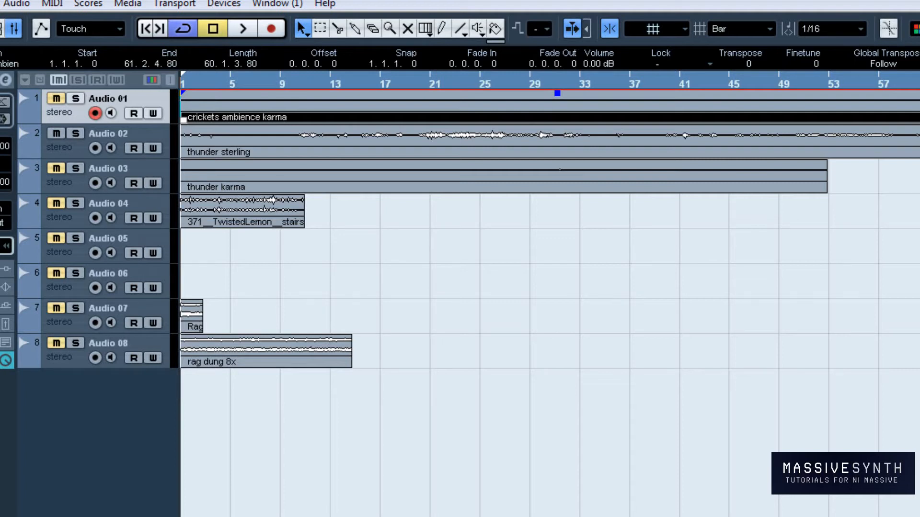
pyautogui.press('space')
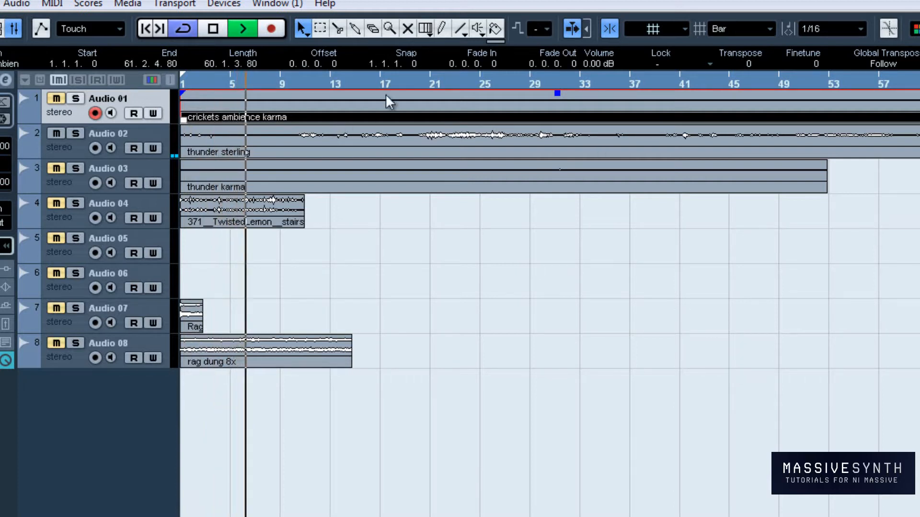
pyautogui.click(435, 78)
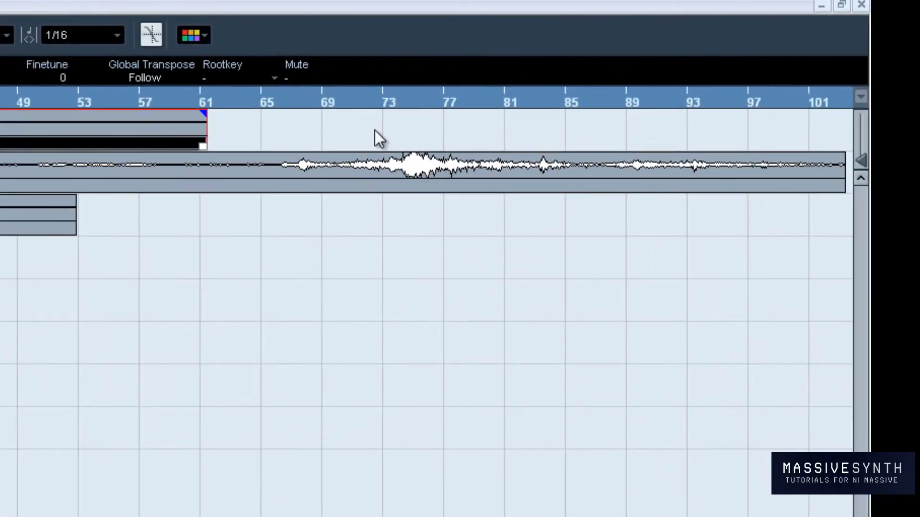
pyautogui.click(255, 96)
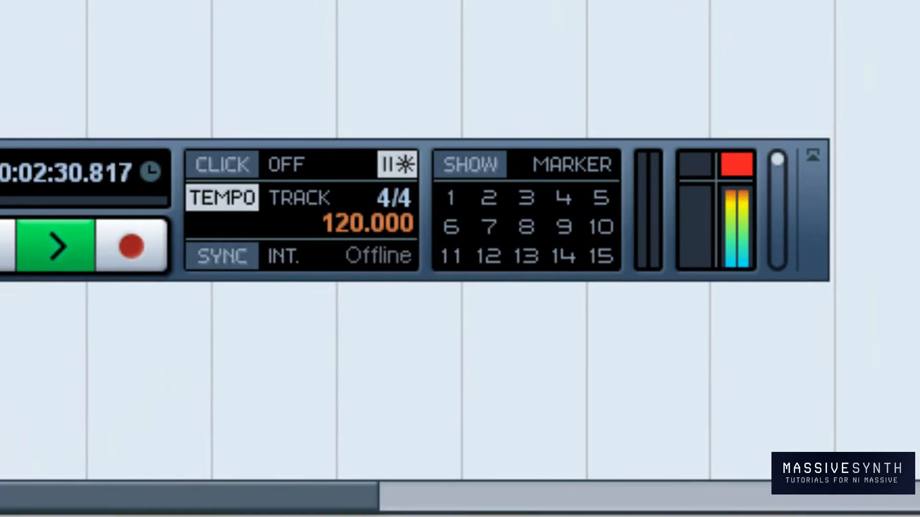
pyautogui.click(6, 264)
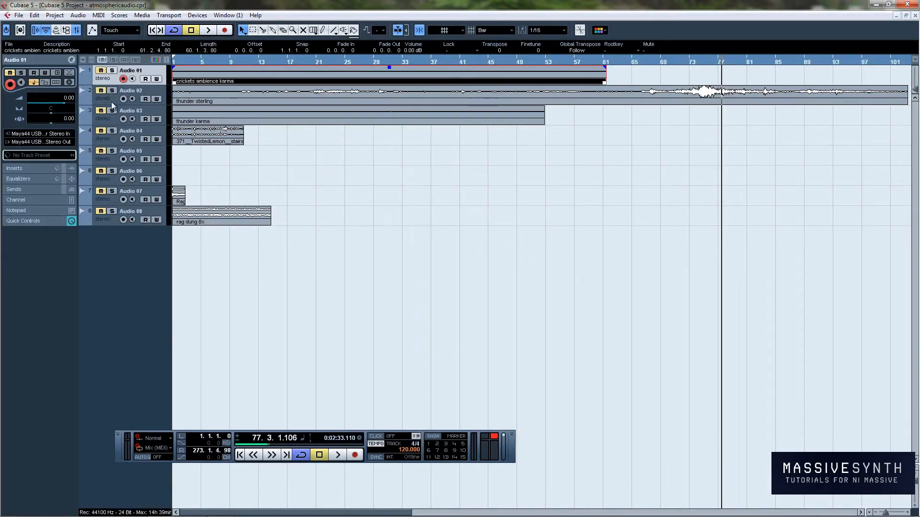
# Solo Audio 03 to audition the thunder karma clip, rewind to the start and release the solo
pyautogui.click(112, 111)
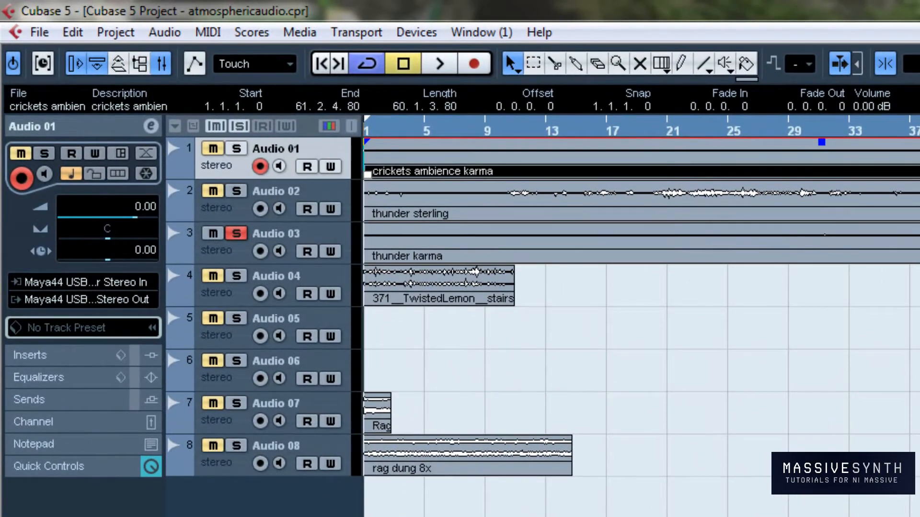
pyautogui.press('space')
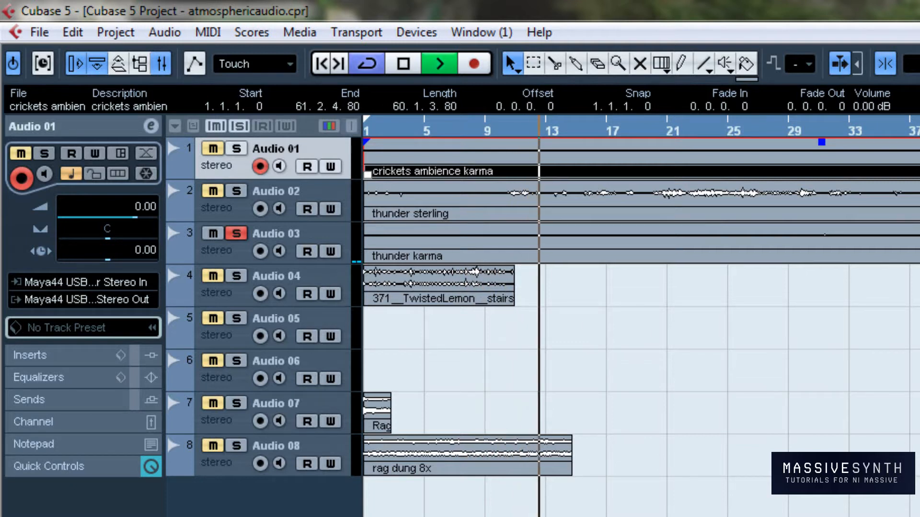
pyautogui.press('space')
pyautogui.press('KP_Decimal')
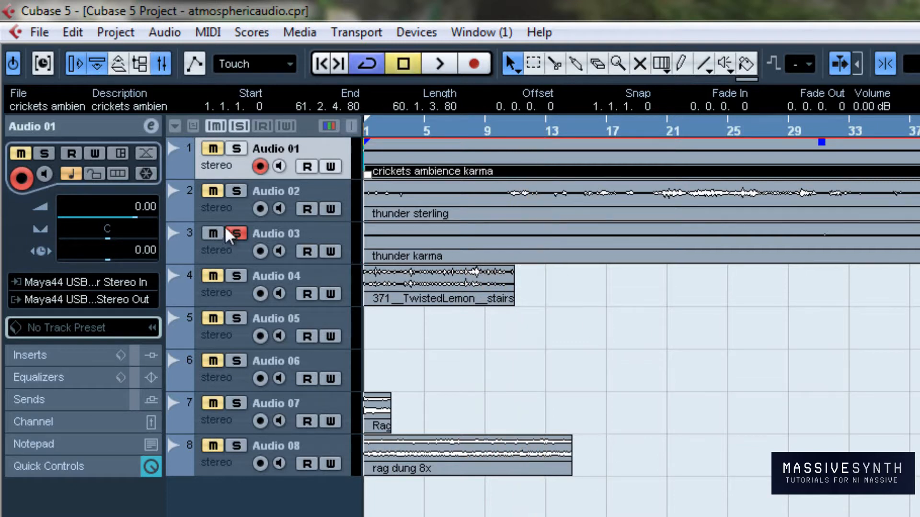
pyautogui.click(210, 233)
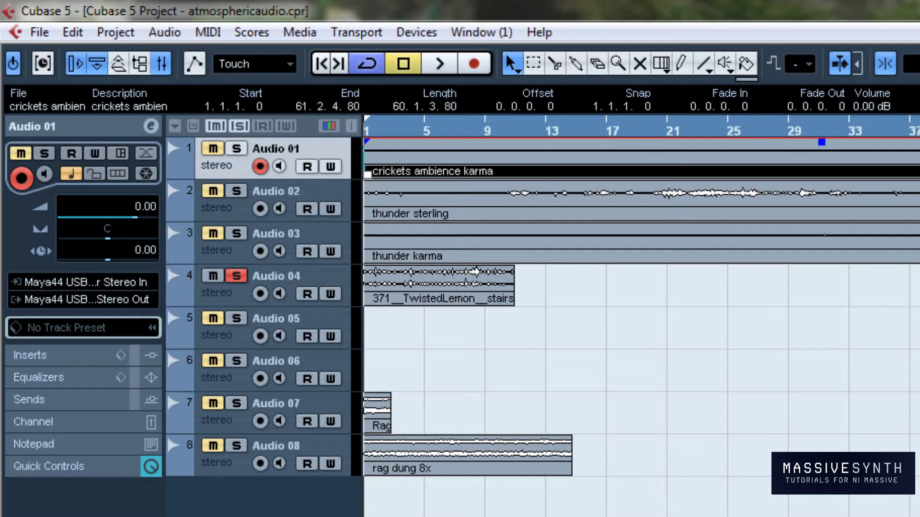
# Audition the TwistedLemon stairs clip on soloed Audio 04, then release the solo and rewind to the start
pyautogui.press('space')
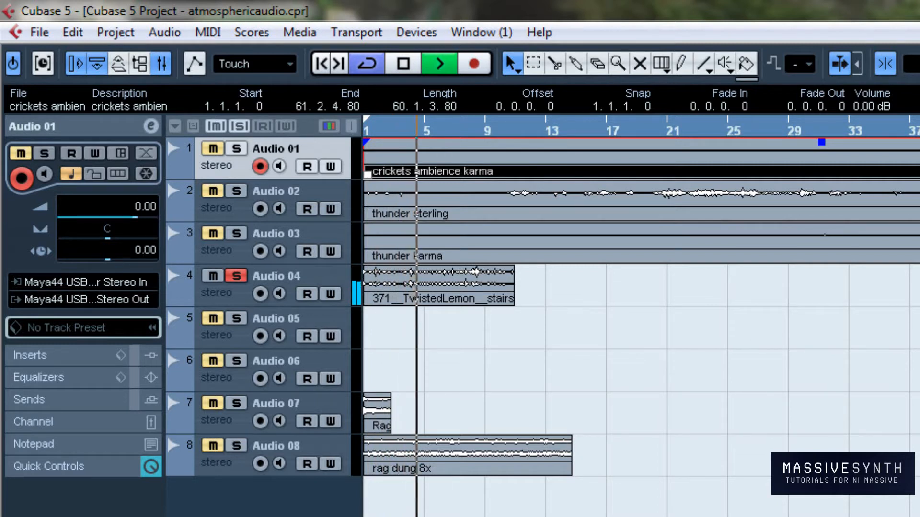
pyautogui.press('space')
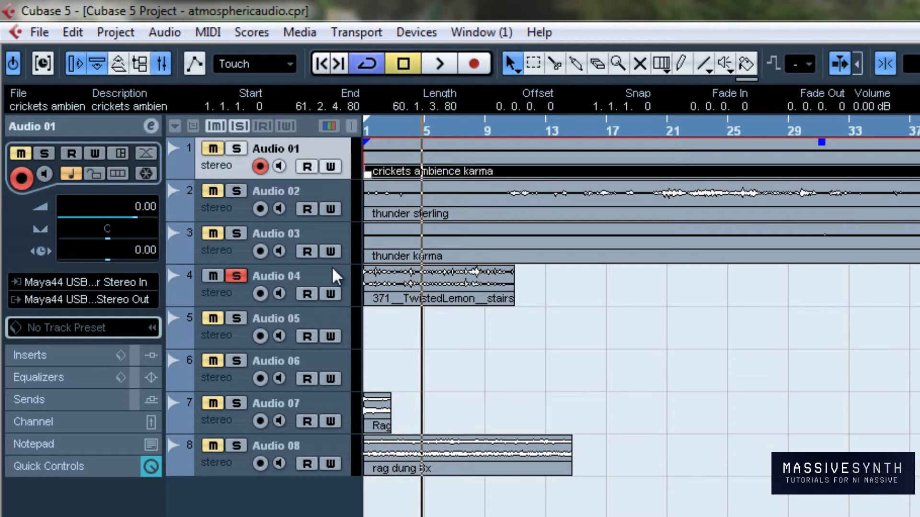
pyautogui.click(236, 276)
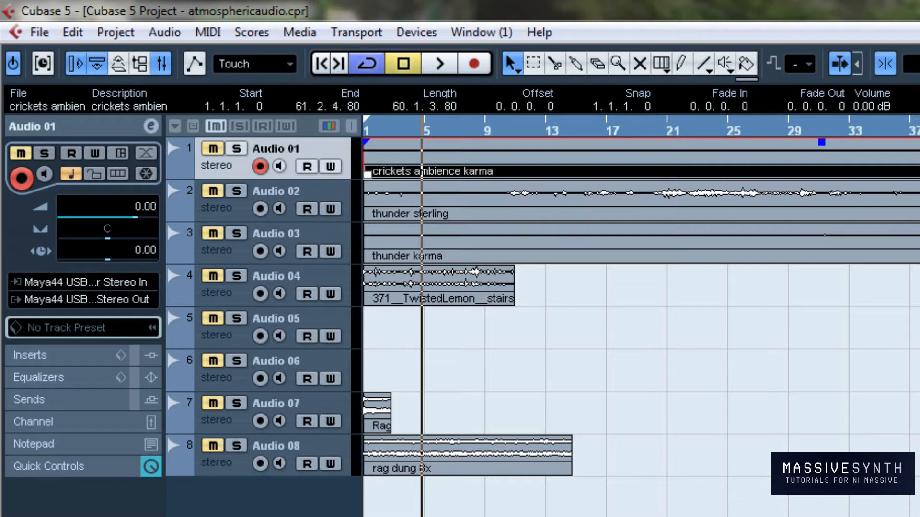
pyautogui.press('.')
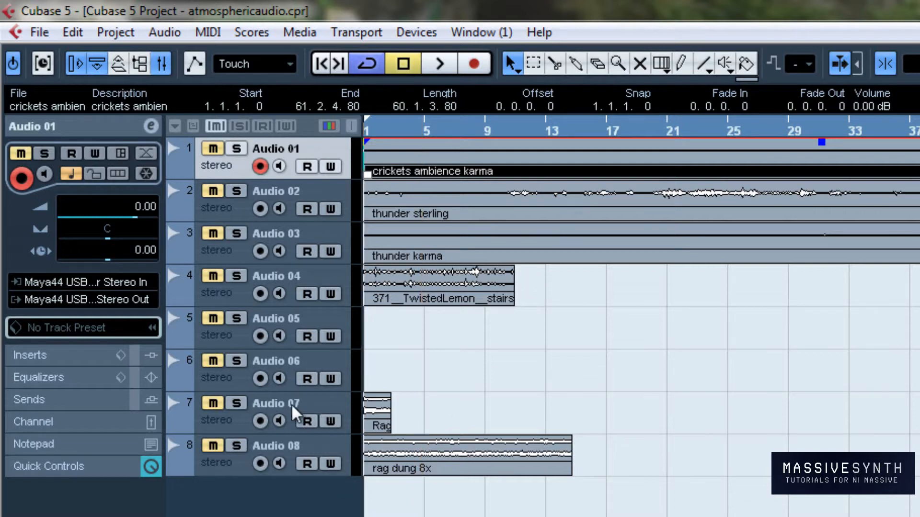
# Solo Audio 07 to audition its short clip from the start, rewind and release the solo
pyautogui.click(342, 405)
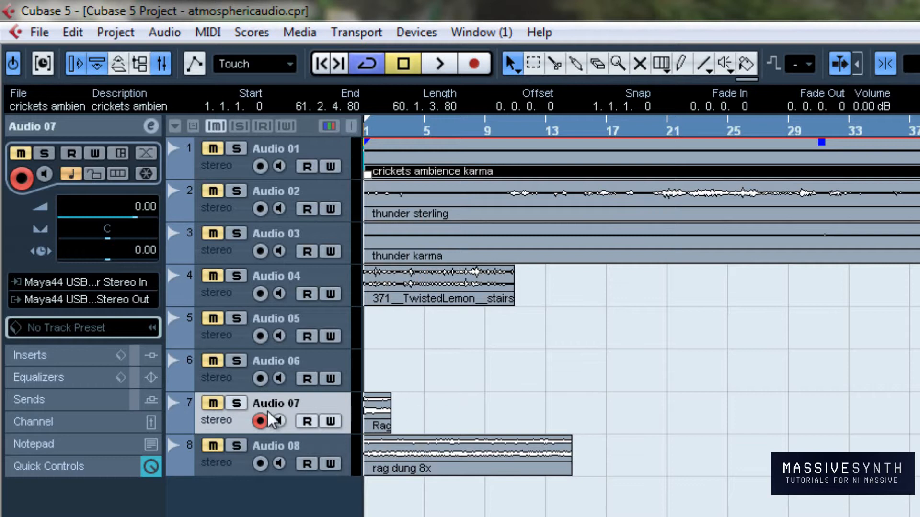
pyautogui.click(240, 406)
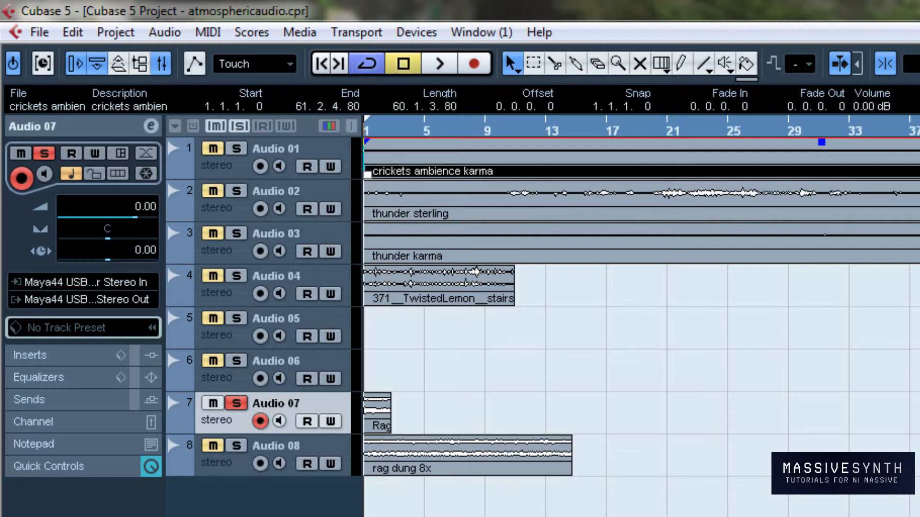
pyautogui.press('space')
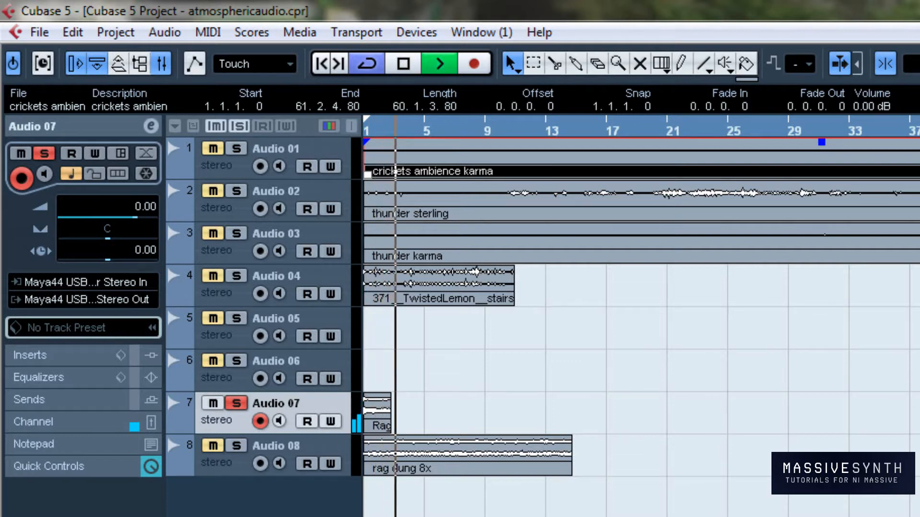
pyautogui.press('space')
pyautogui.press('KP_Decimal')
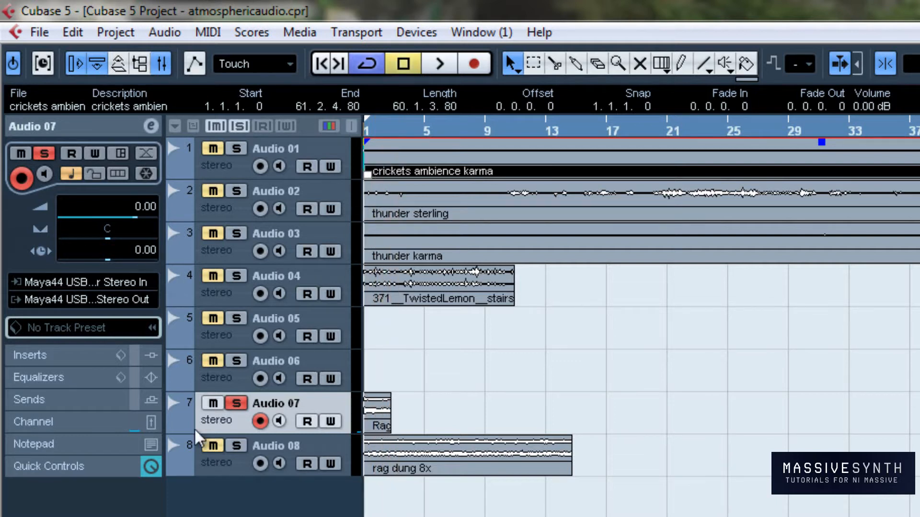
pyautogui.click(219, 402)
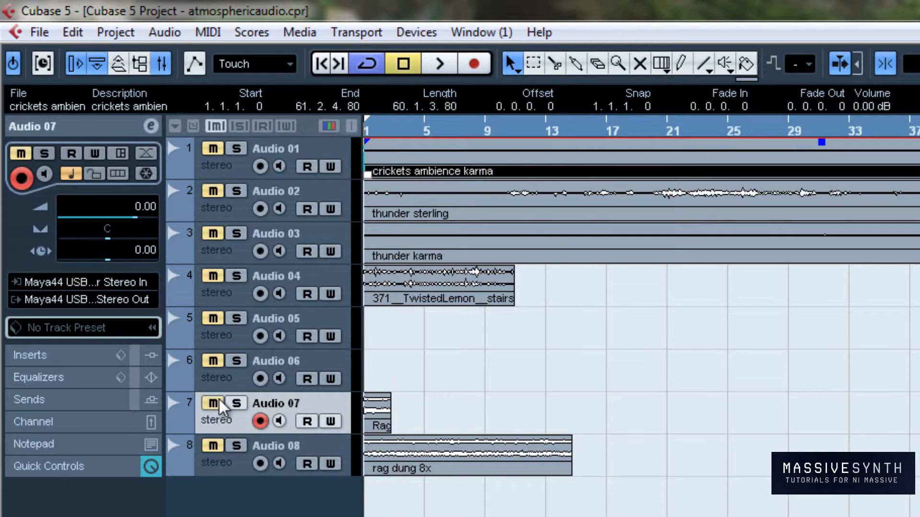
# Solo Audio 08 and audition the rag dung 8x clip with its insert effect active
pyautogui.click(235, 447)
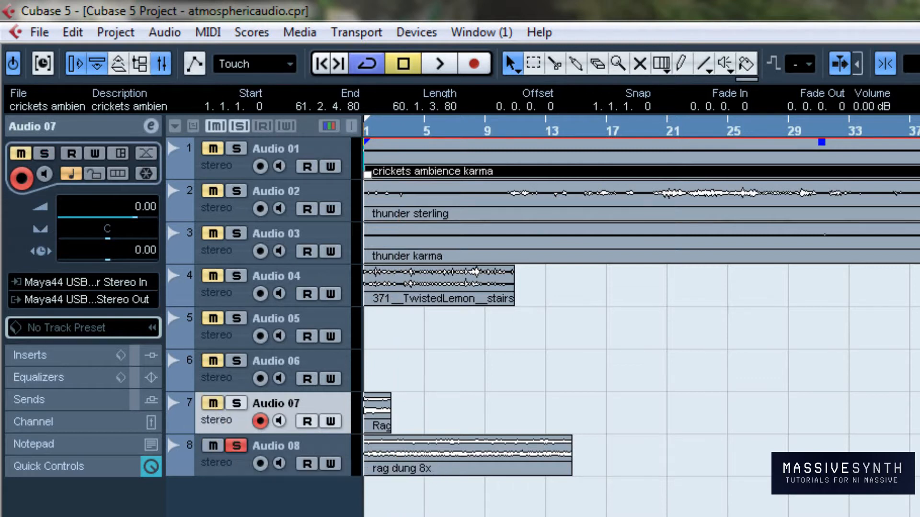
pyautogui.press('space')
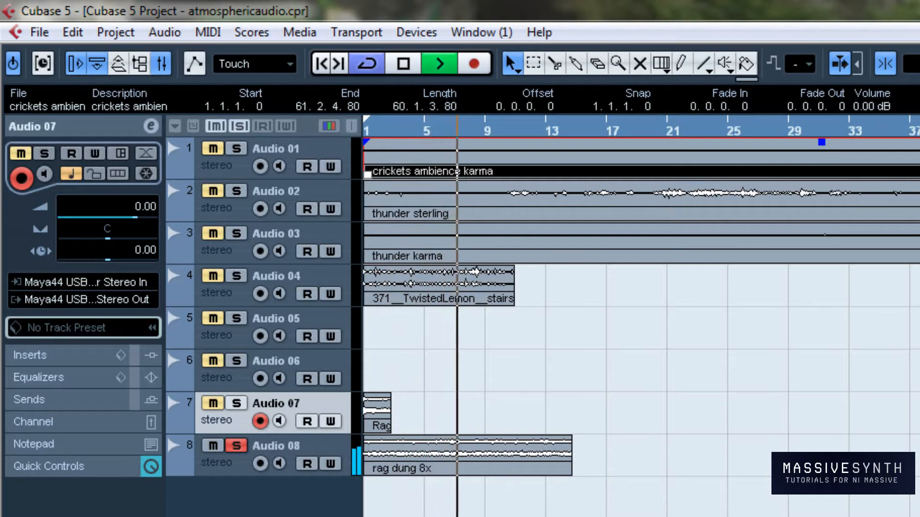
pyautogui.press('space')
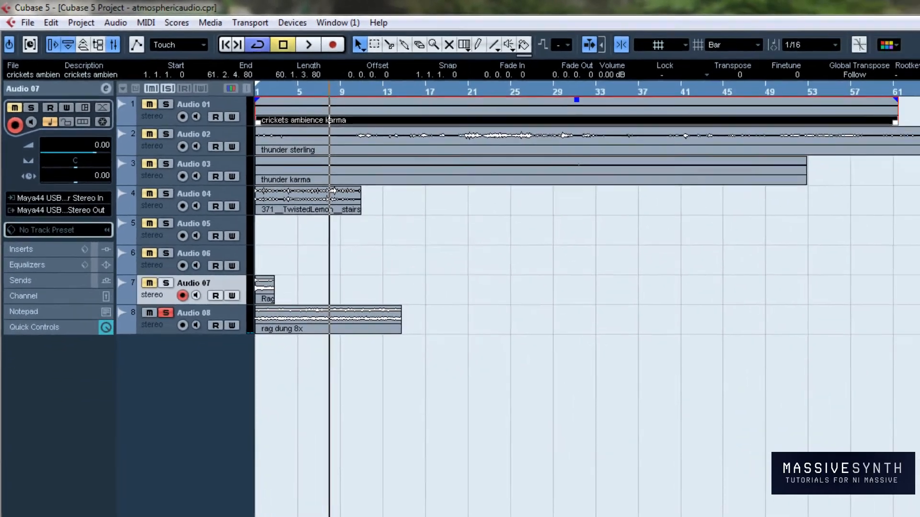
# Switch off the UAD DreamVerb insert in the Audio 08 channel settings and return to the project view
pyautogui.press('F3')
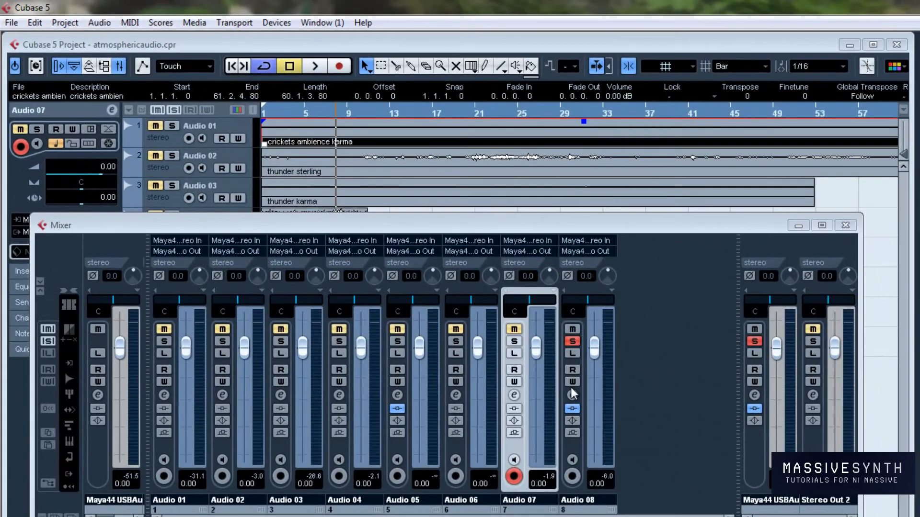
pyautogui.click(572, 395)
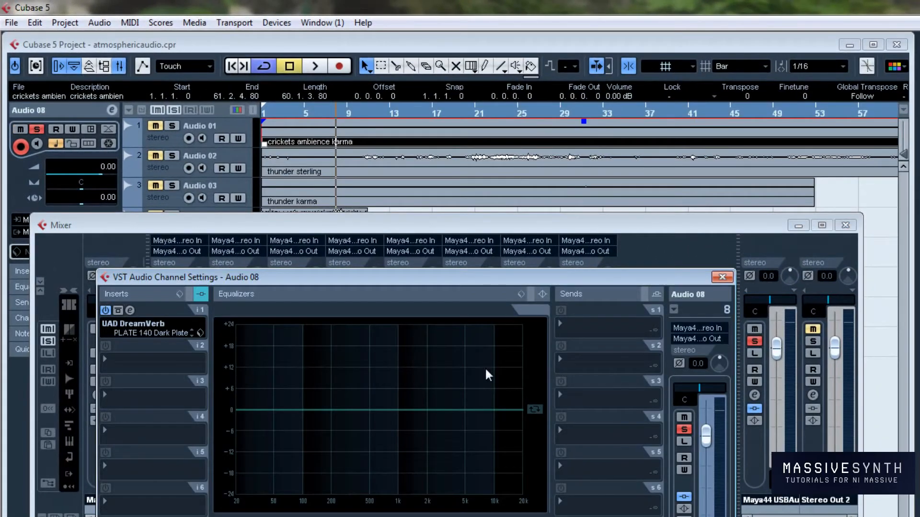
pyautogui.click(105, 310)
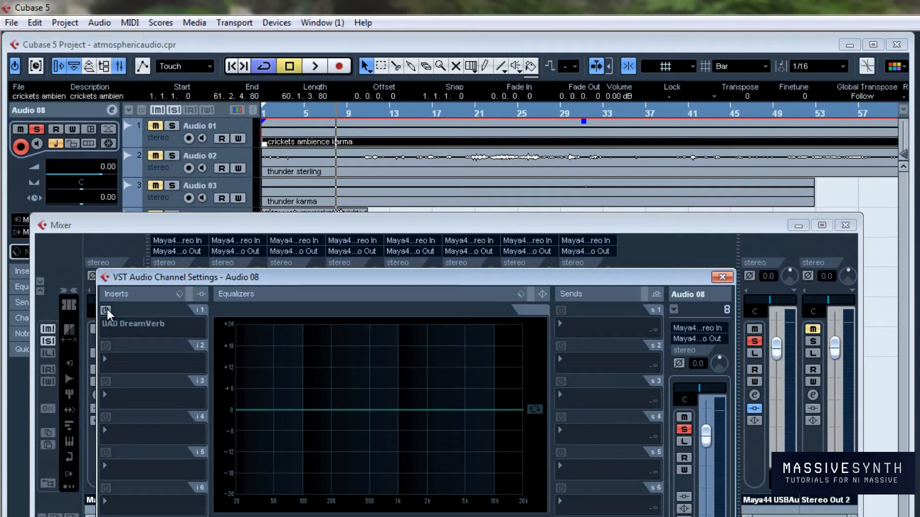
pyautogui.click(338, 46)
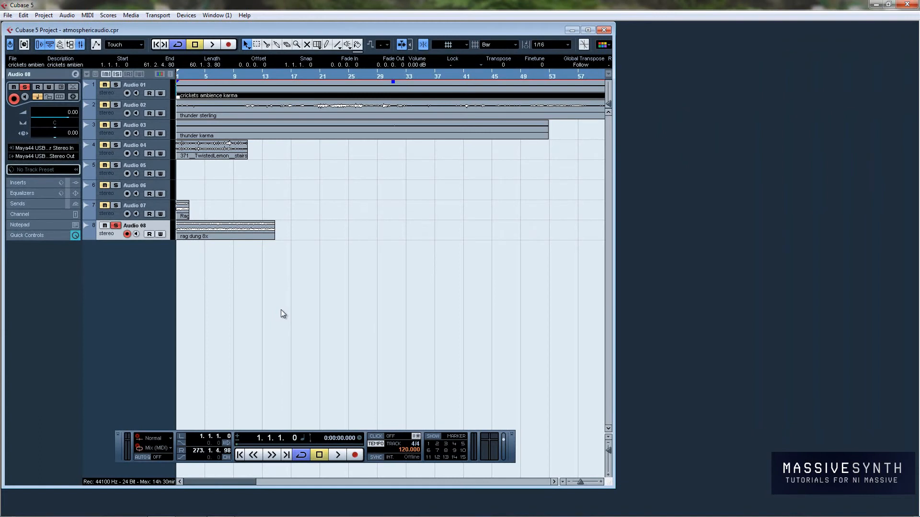
# Audition the rag dung 8x clip without reverb, rewind to the start and release the solo on Audio 08
pyautogui.click(337, 456)
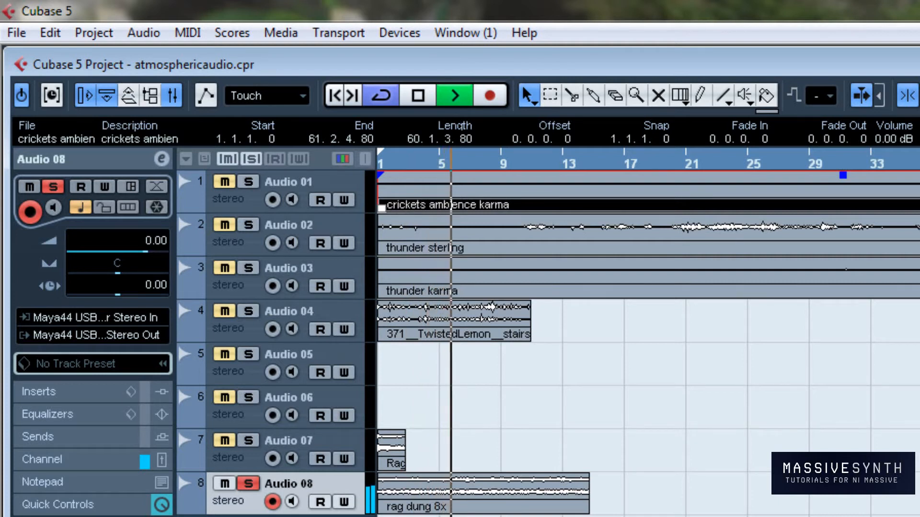
pyautogui.press('space')
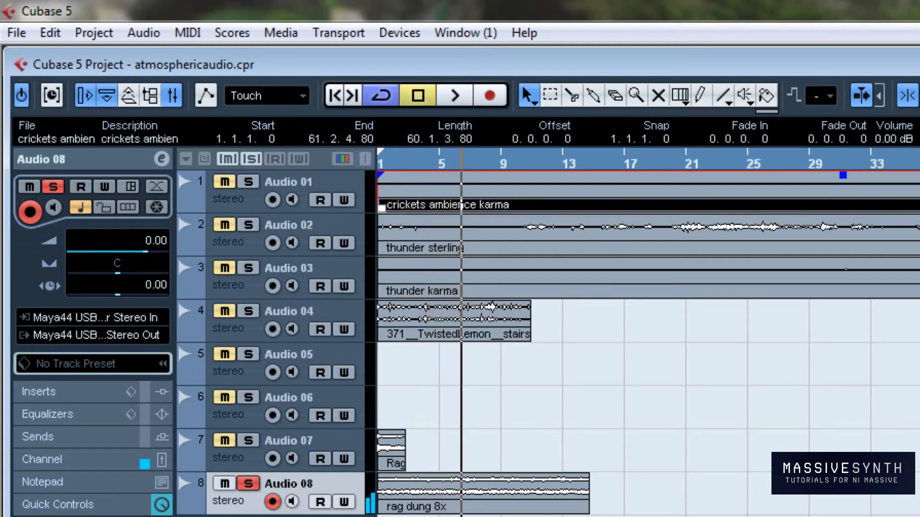
pyautogui.press('KP_Decimal')
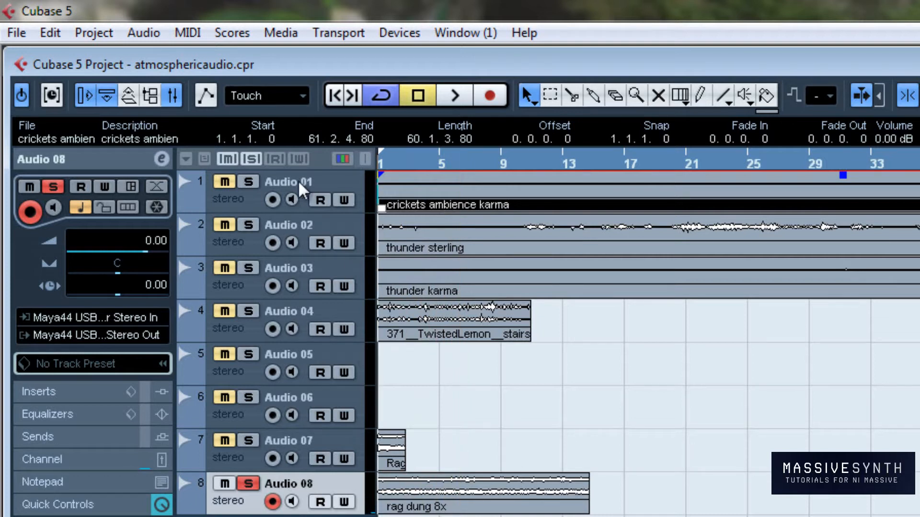
pyautogui.click(226, 480)
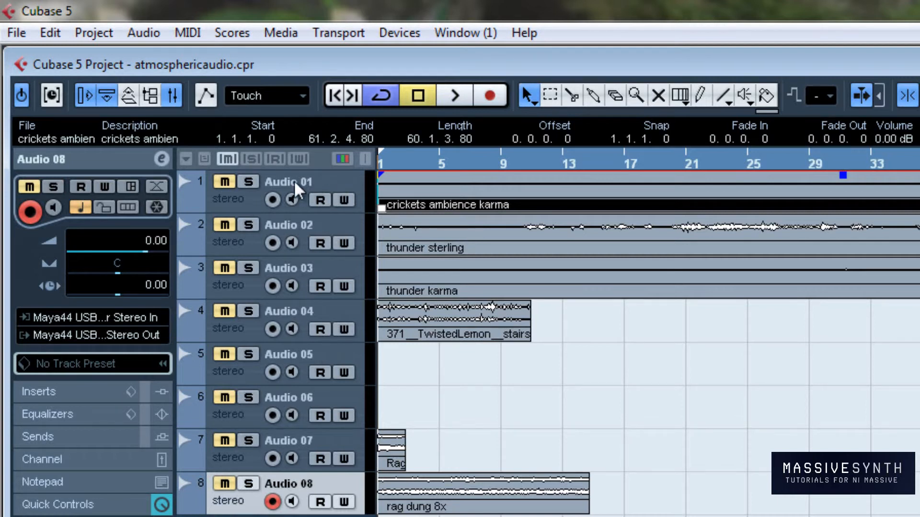
# Solo Audio 01, maximize the project window, audition the start of the crickets ambience karma clip and return to the project start
pyautogui.click(250, 177)
pyautogui.doubleClick(596, 65)
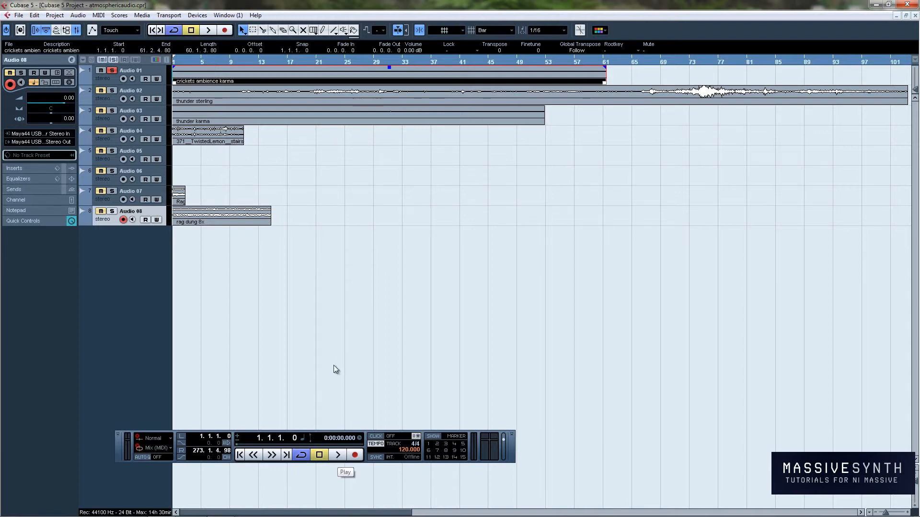
pyautogui.click(338, 455)
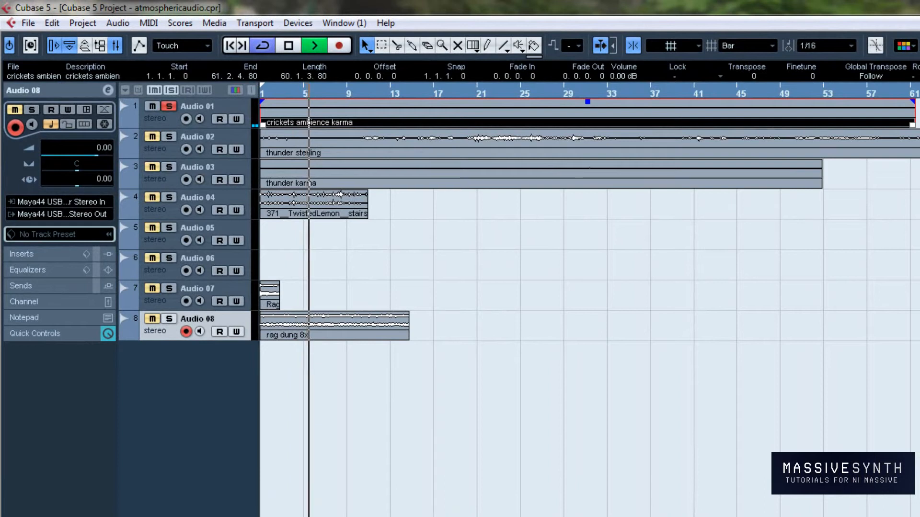
pyautogui.press('space')
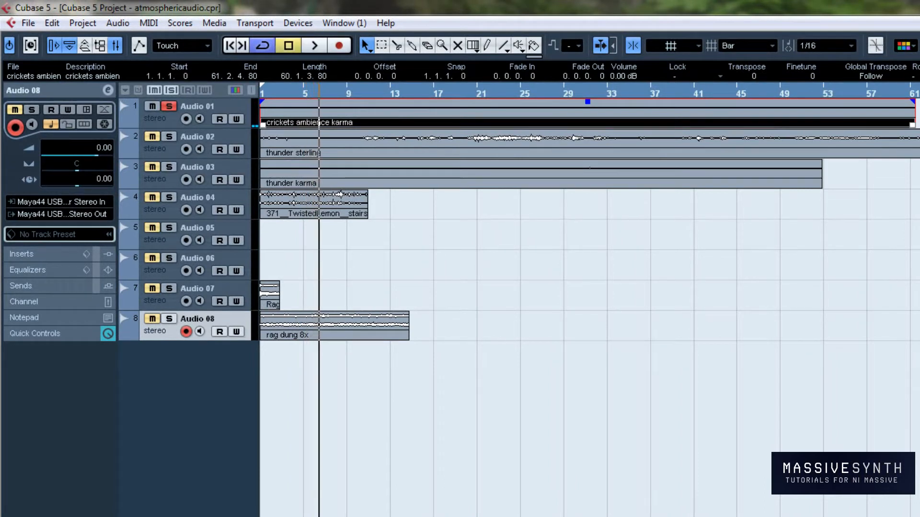
pyautogui.press('.')
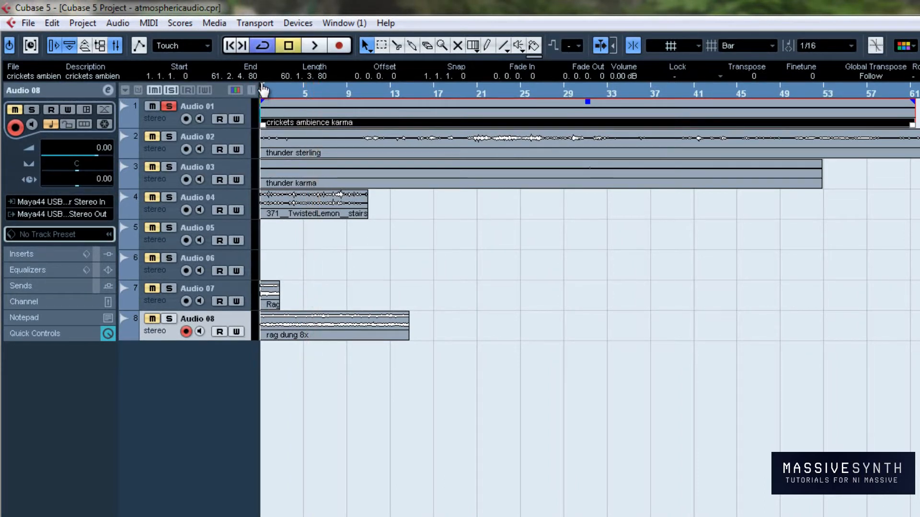
pyautogui.moveTo(262, 86); pyautogui.dragTo(913, 89)
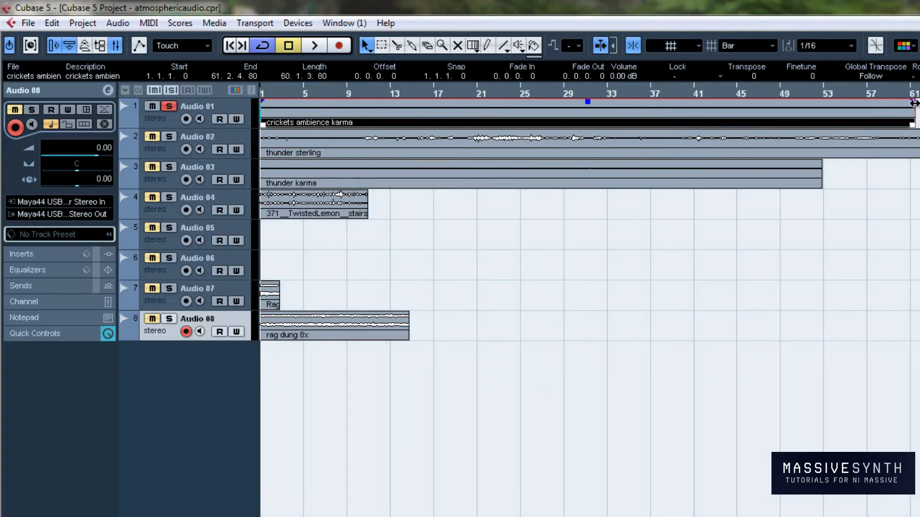
pyautogui.moveTo(917, 89); pyautogui.dragTo(225, 107)
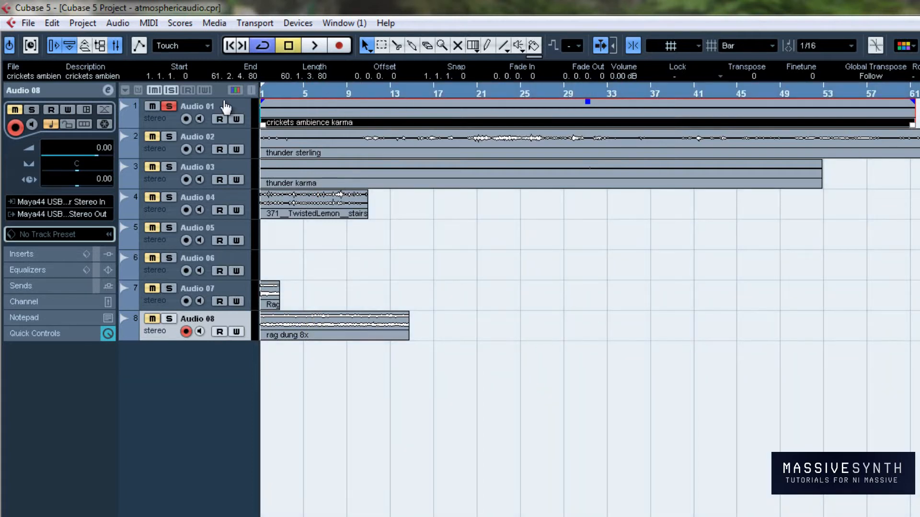
pyautogui.hscroll(20, 589, 302)
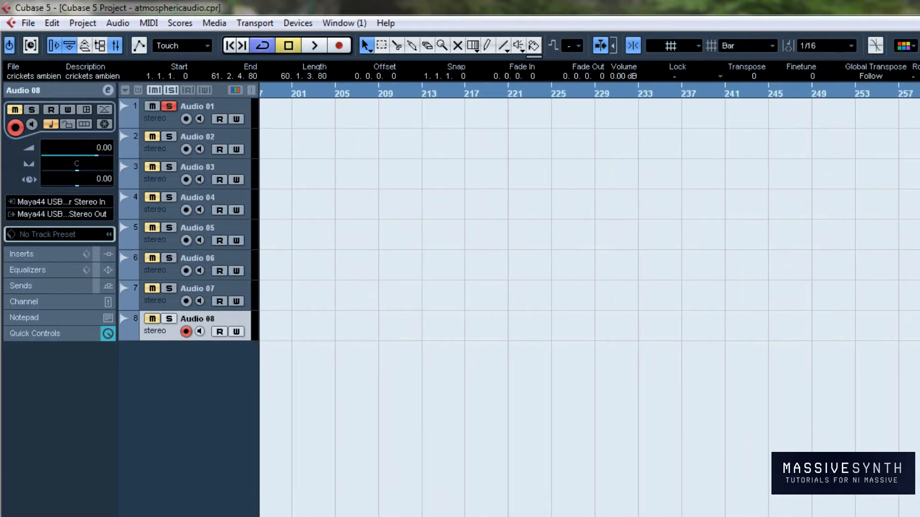
pyautogui.hscroll(-20, 630, 138)
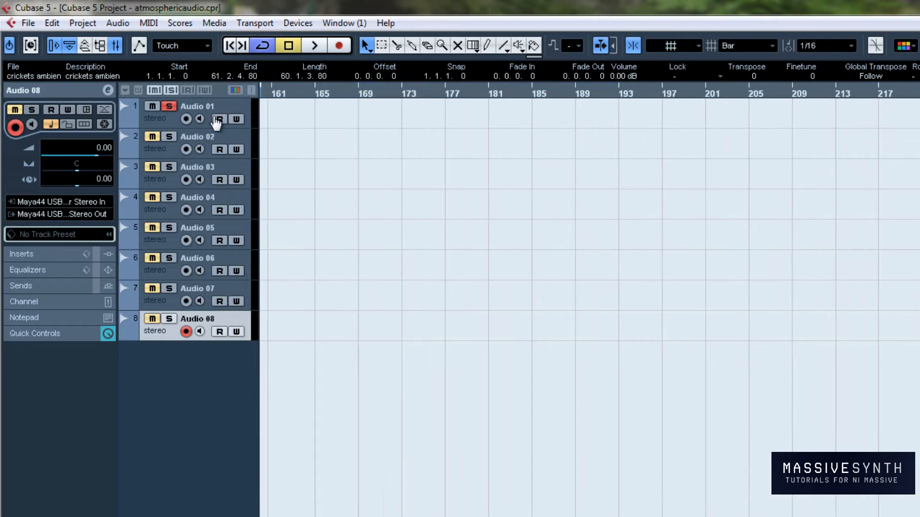
pyautogui.keyDown('alt'); pyautogui.click(919, 89); pyautogui.keyUp('alt')
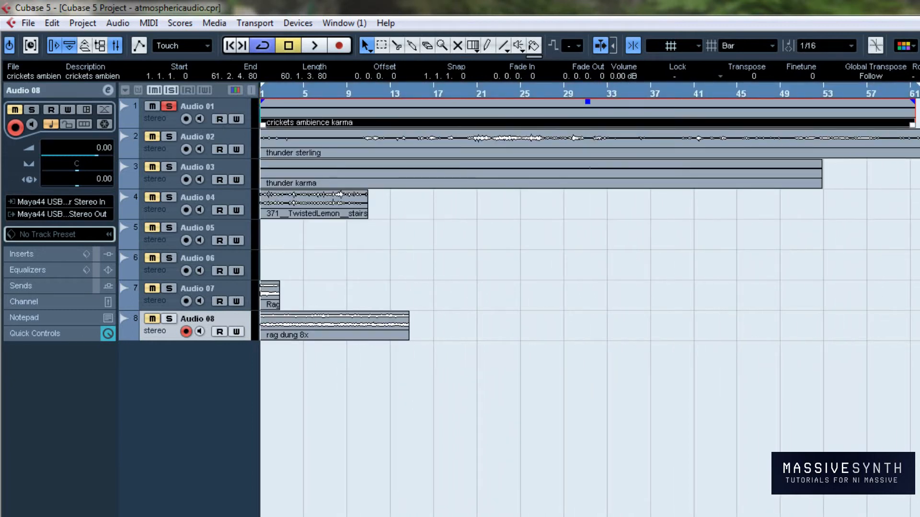
# Play the crickets ambience and display the SPAN spectrum analyzer from the stereo output's second insert, with the mixer and channel settings hidden
pyautogui.press('space')
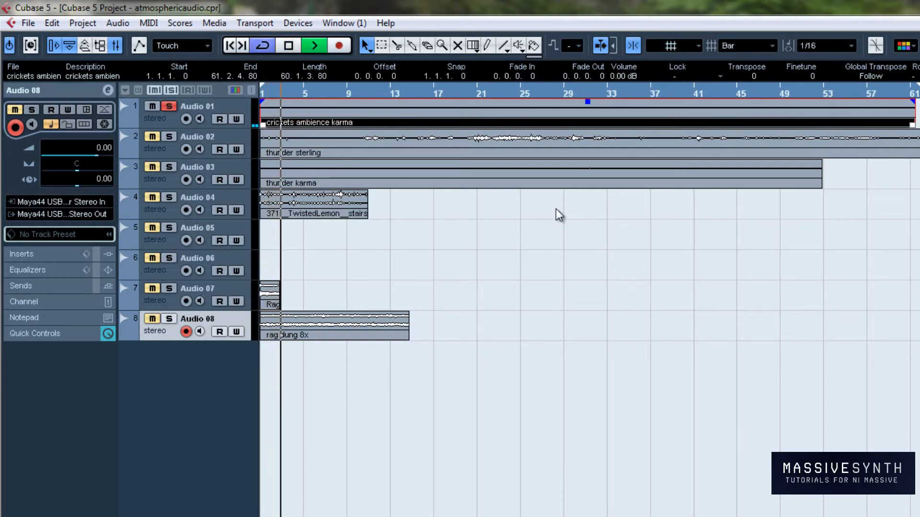
pyautogui.press('F3')
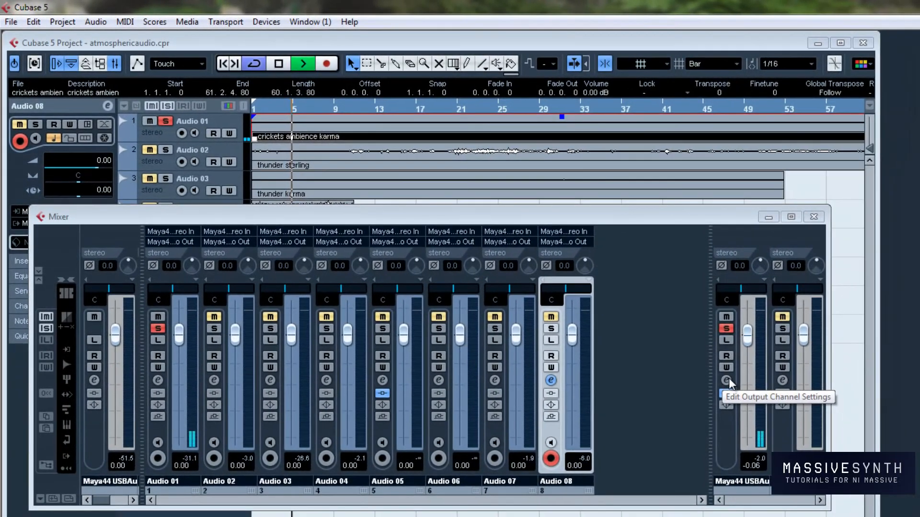
pyautogui.click(728, 378)
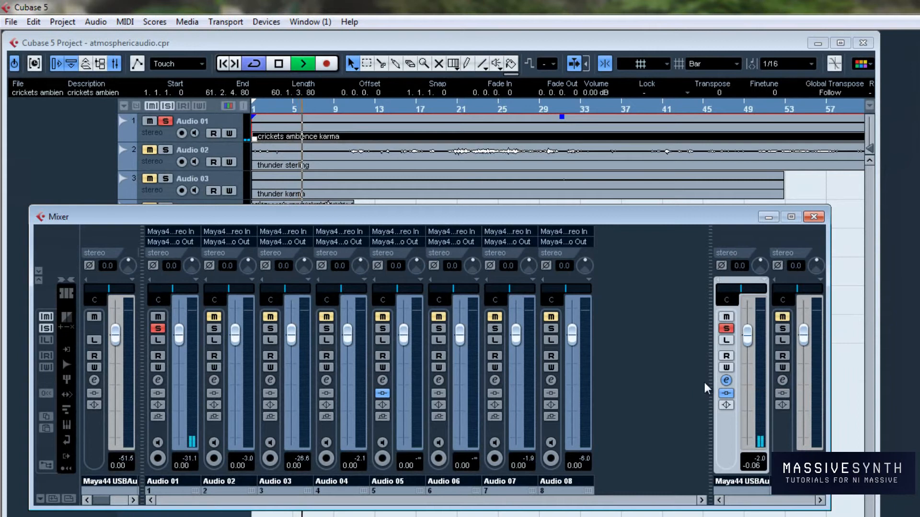
pyautogui.click(726, 380)
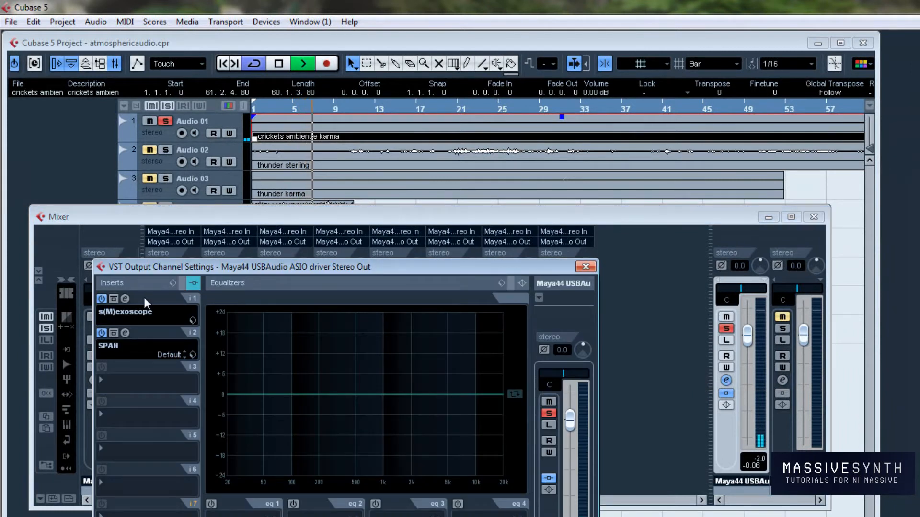
pyautogui.click(126, 333)
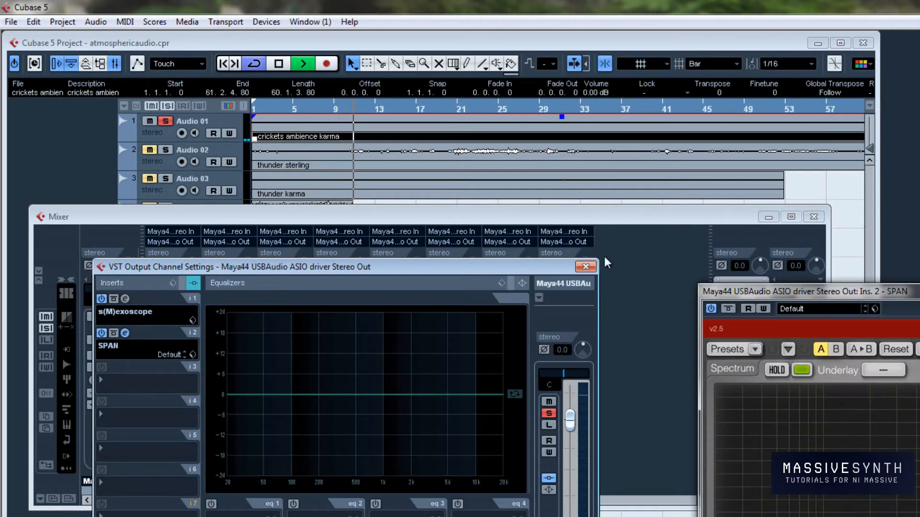
pyautogui.click(586, 266)
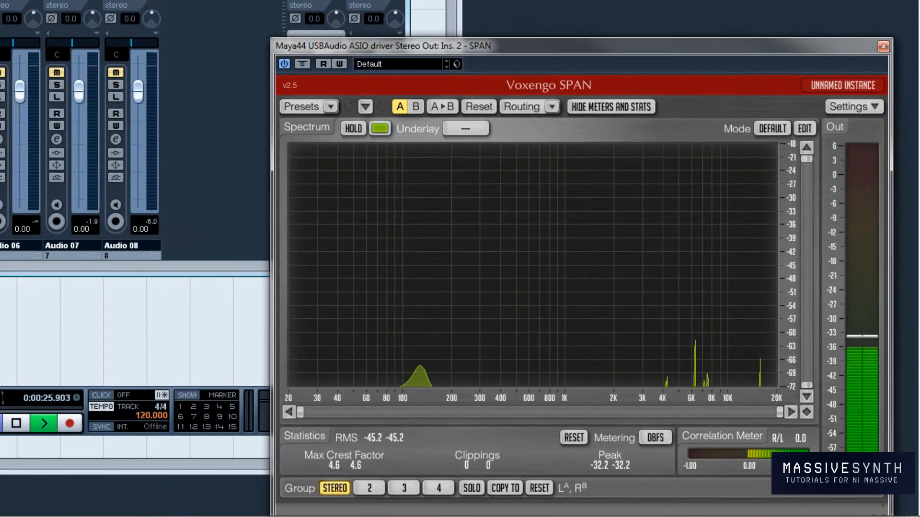
pyautogui.press('F3')
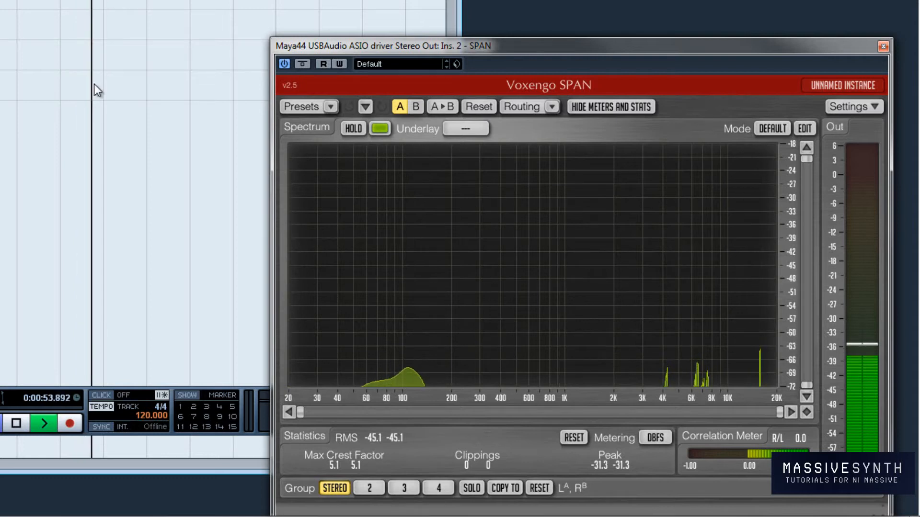
# Enable EQ band 1 on Audio 01 as a -24 dB low shelf and lower its frequency to 3693.5 Hz
pyautogui.press('F3')
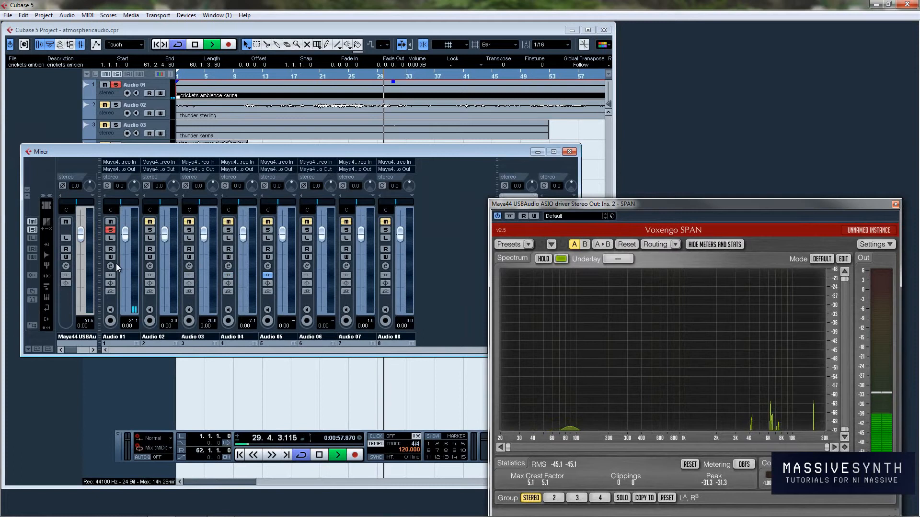
pyautogui.click(111, 266)
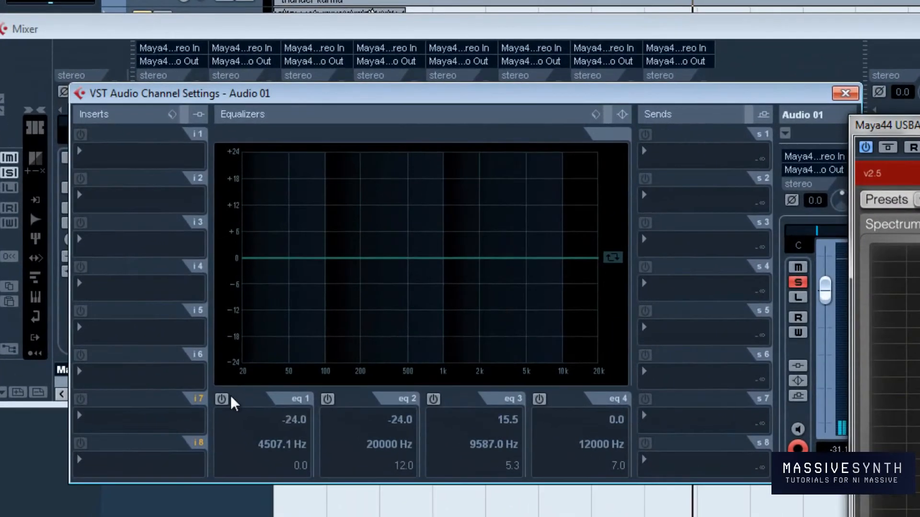
pyautogui.click(148, 354)
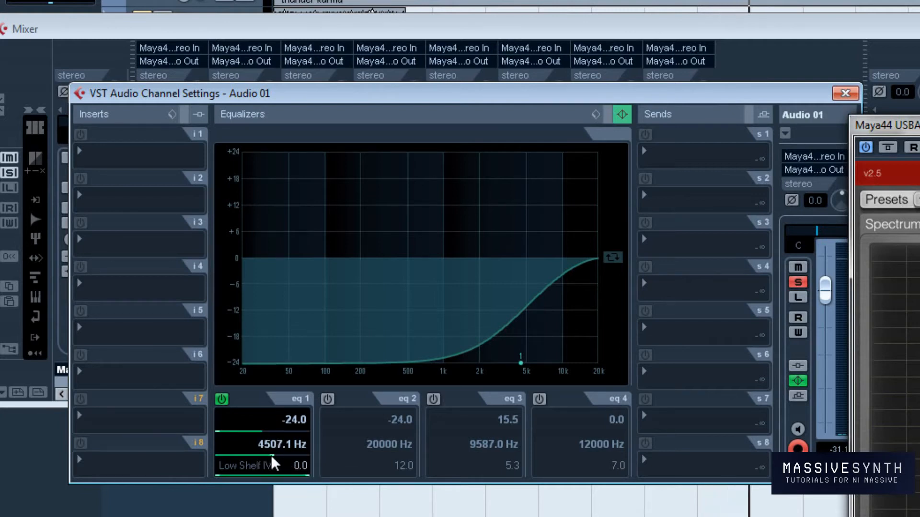
pyautogui.moveTo(271, 455); pyautogui.dragTo(267, 457)
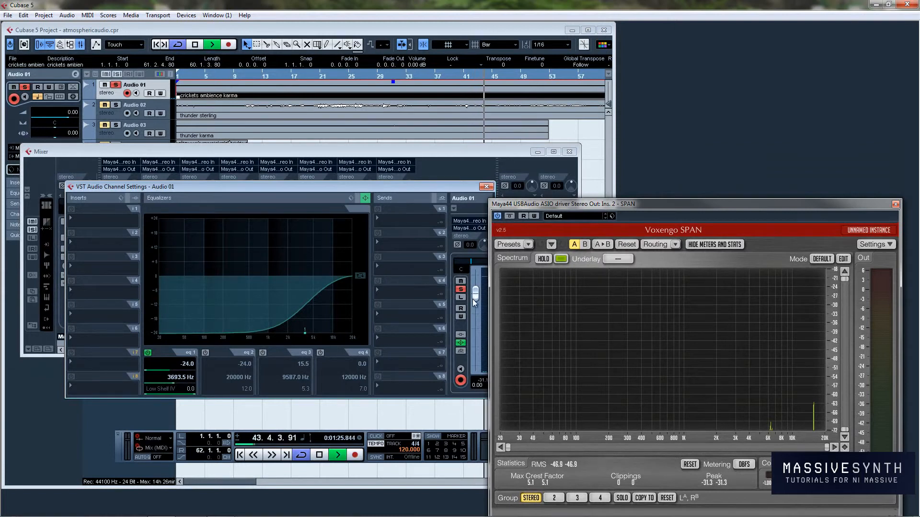
# Raise the Audio 01 channel fader to 6.02 dB and set its input gain to 10
pyautogui.moveTo(474, 298); pyautogui.dragTo(478, 276)
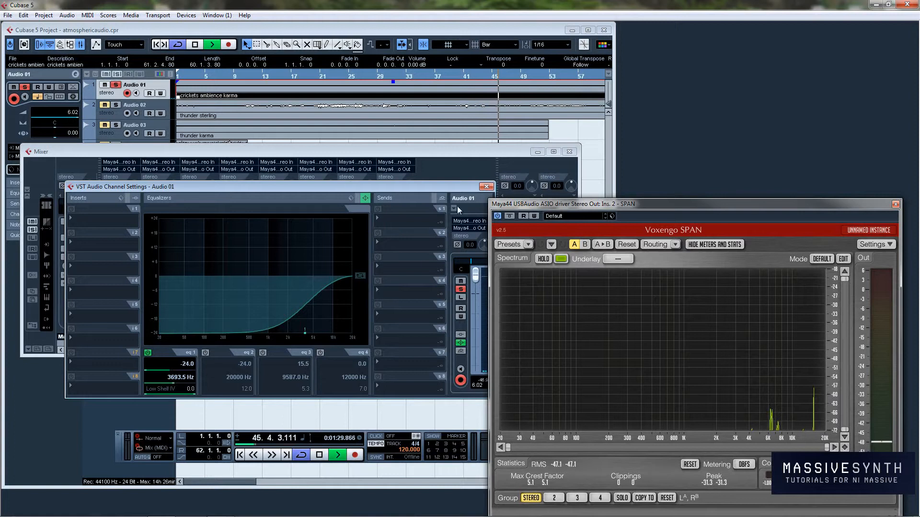
pyautogui.moveTo(449, 185); pyautogui.dragTo(365, 188)
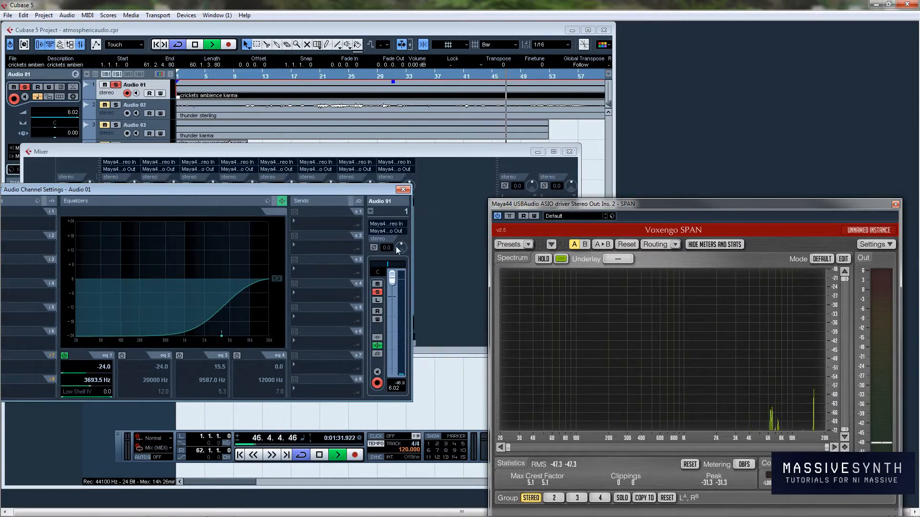
pyautogui.doubleClick(387, 249)
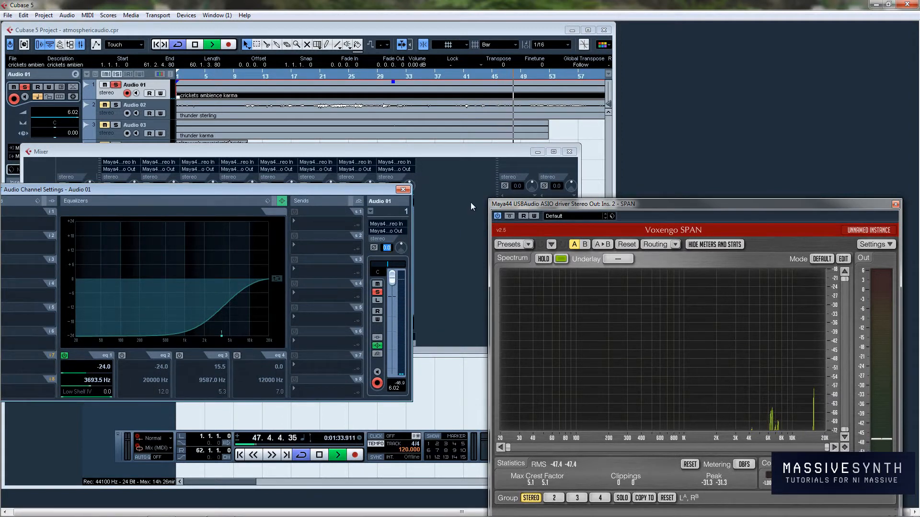
pyautogui.write('10')
pyautogui.press('Return')
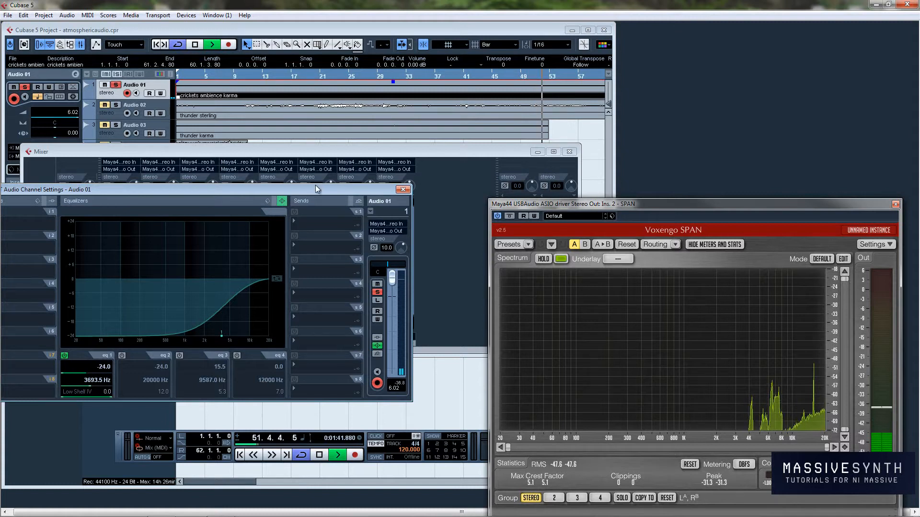
# Enable EQ band 3 on Audio 01 and shape its peak to 18.0 dB at 8954.0 Hz
pyautogui.moveTo(297, 190); pyautogui.dragTo(367, 128)
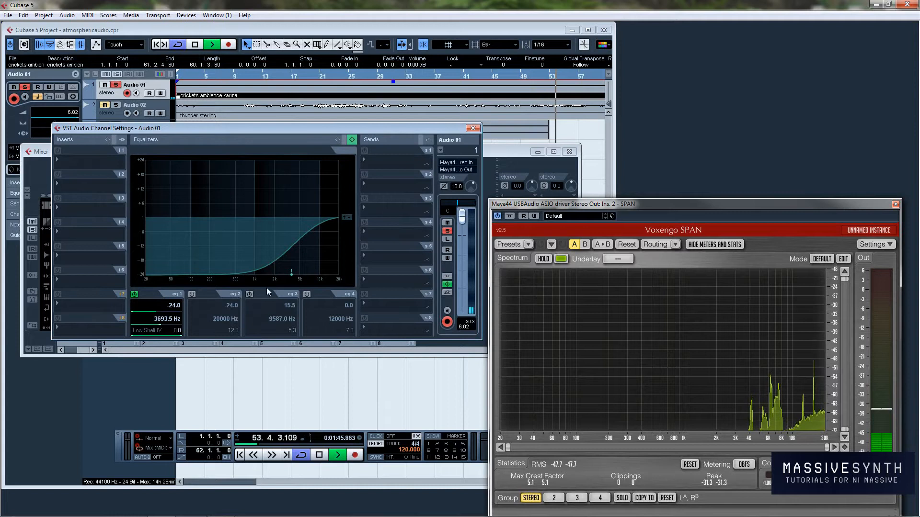
pyautogui.click(249, 295)
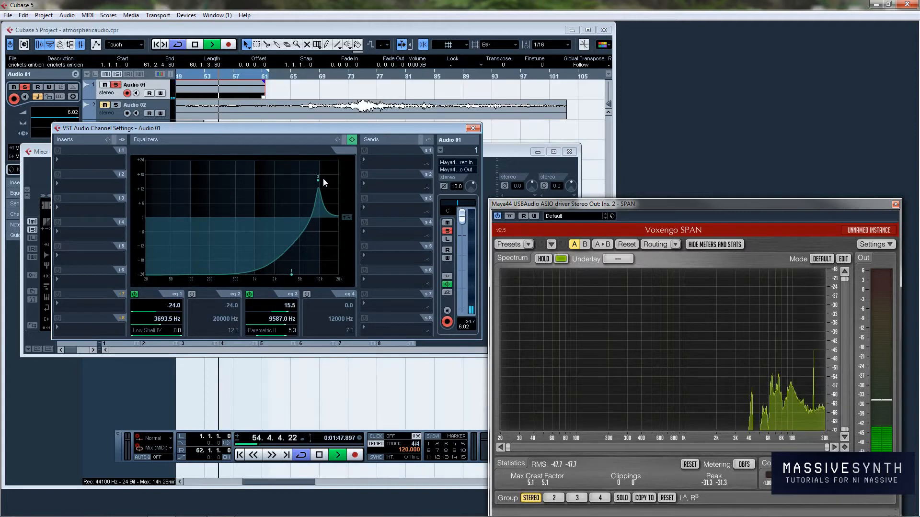
pyautogui.moveTo(318, 180)
pyautogui.mouseDown()
pyautogui.moveTo(332, 182)
pyautogui.moveTo(302, 180)
pyautogui.moveTo(318, 175)
pyautogui.mouseUp()
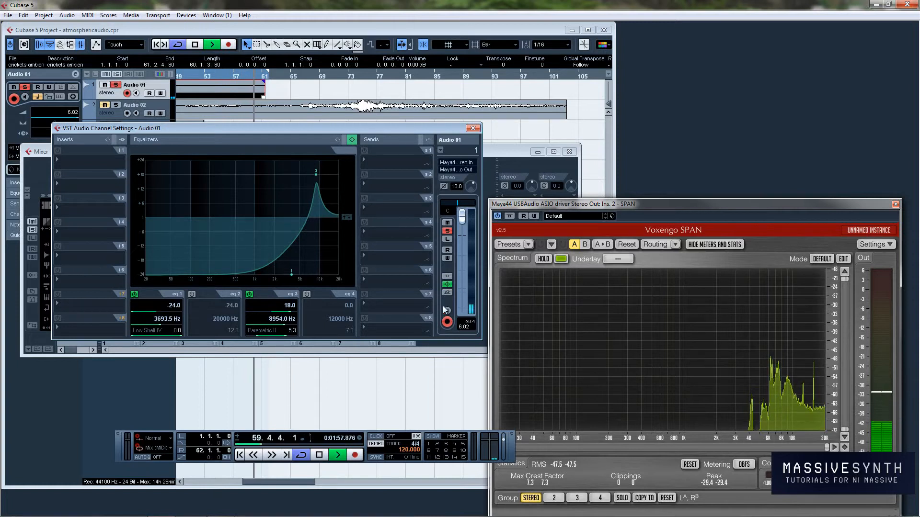
# Reset the Audio 01 input gain to 0 and switch off the EQ band 1 low shelf
pyautogui.click(458, 186)
pyautogui.write('0')
pyautogui.press('Return')
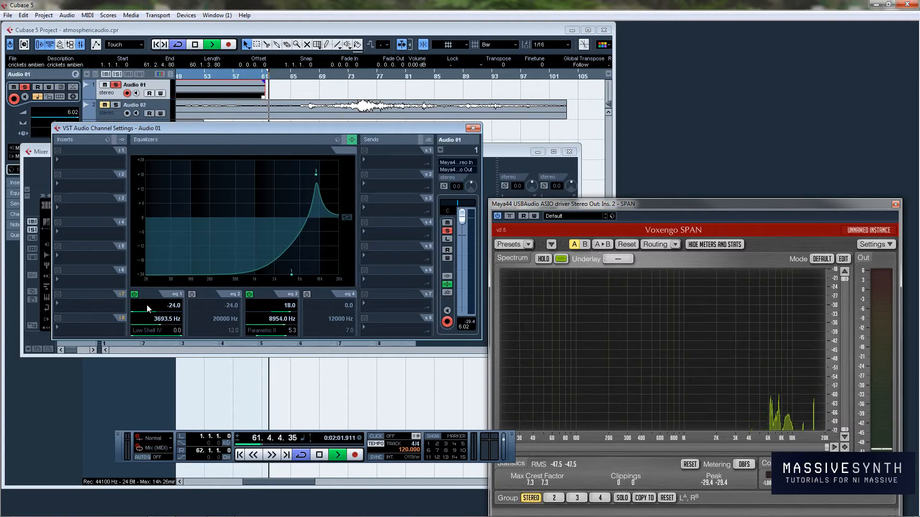
pyautogui.click(134, 294)
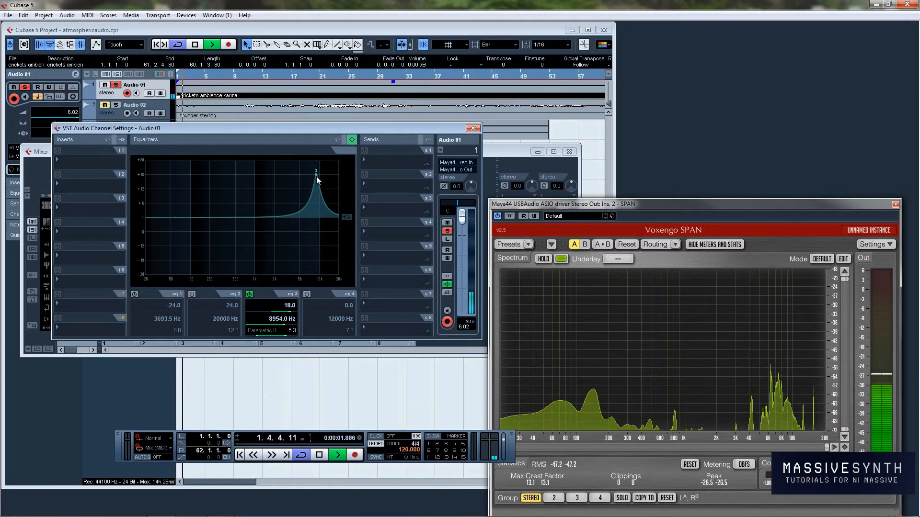
# Sweep EQ band 3 down to 2896.0 Hz at 13.2 dB, and swap it for the band 1 low shelf
pyautogui.moveTo(316, 175); pyautogui.dragTo(285, 189)
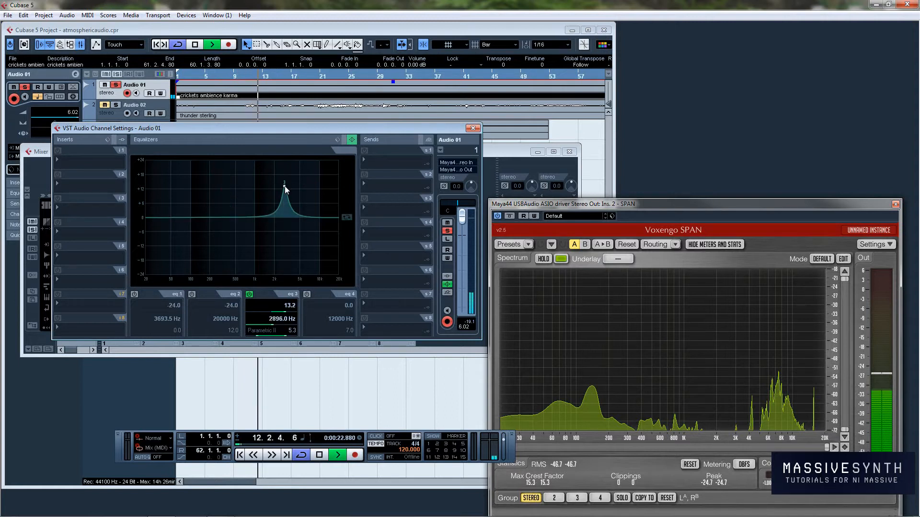
pyautogui.click(249, 294)
pyautogui.click(134, 295)
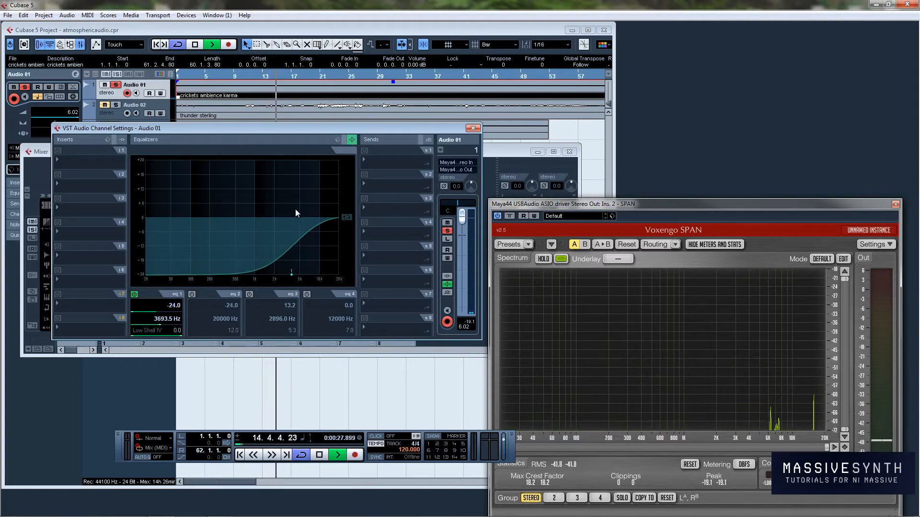
# Switch off EQ band 1 on Audio 01, stop playback and return to the project start
pyautogui.click(135, 294)
pyautogui.press('space')
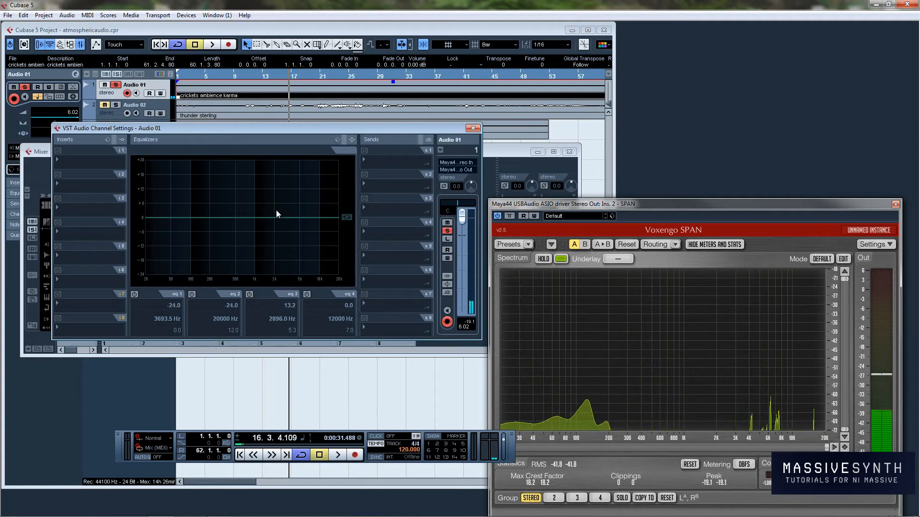
pyautogui.click(240, 456)
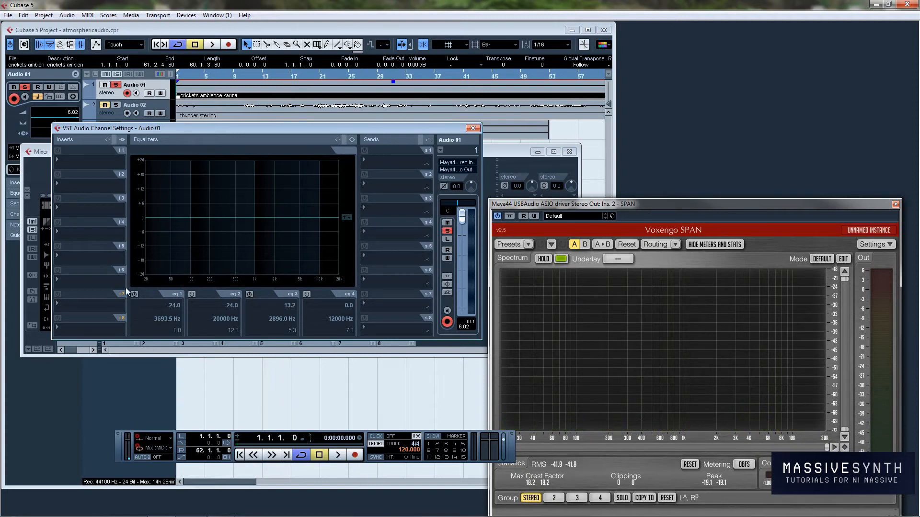
# Load the MultibandCompressor from the Dynamics effects into the first insert slot of Audio 01
pyautogui.click(71, 160)
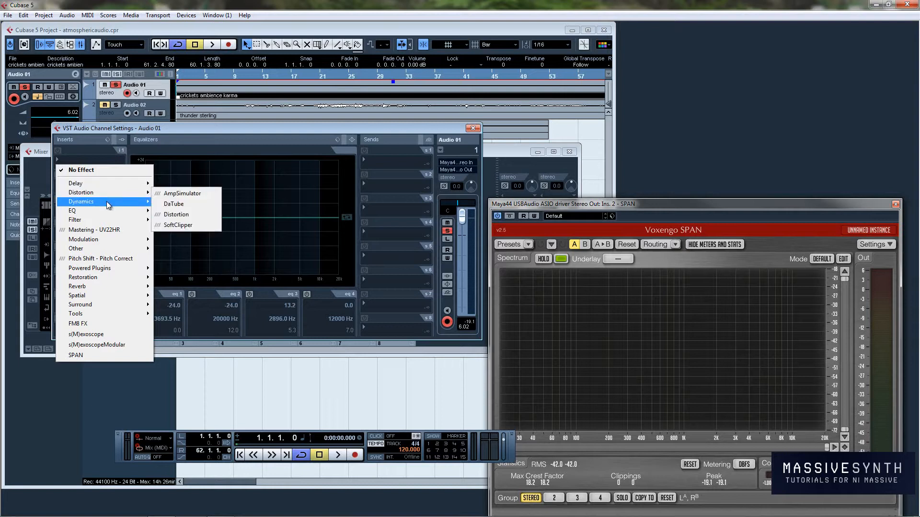
pyautogui.moveTo(108, 203)
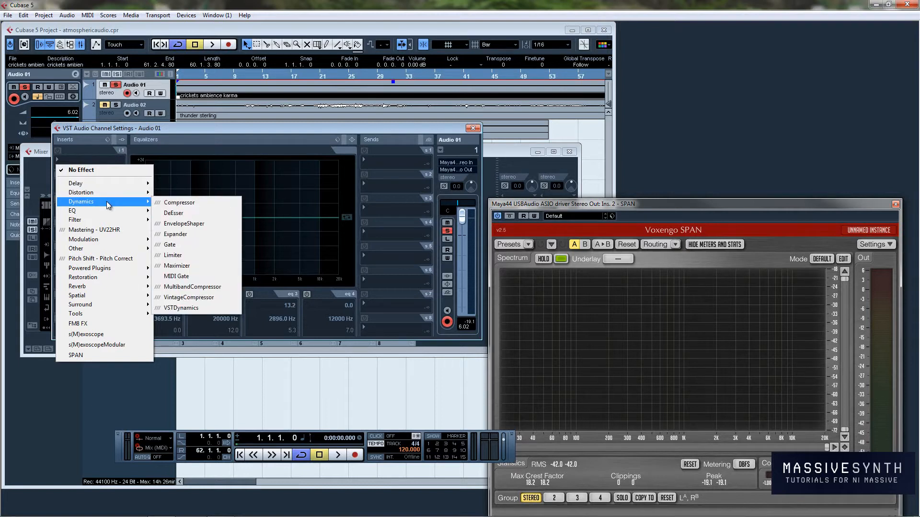
pyautogui.click(230, 288)
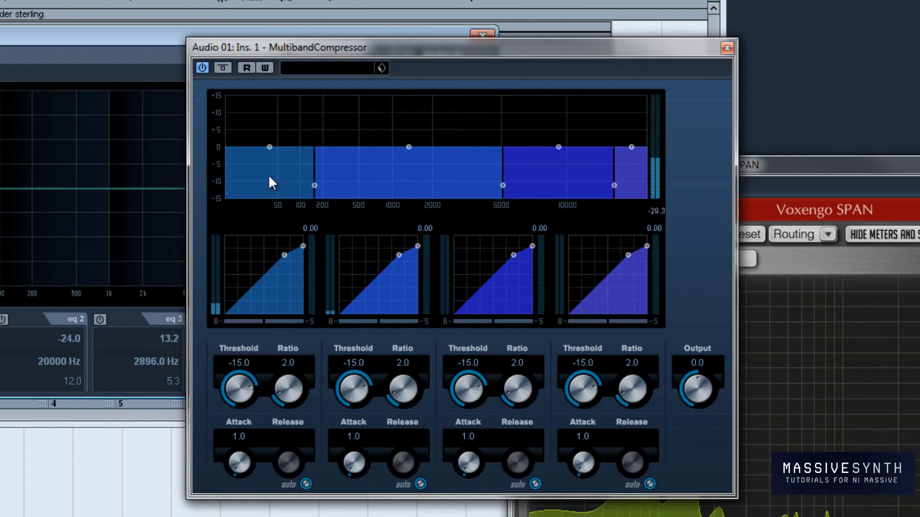
# Cut the two lowest compressor bands to -15 dB and raise their upper crossovers to about 200 Hz and 6000 Hz
pyautogui.moveTo(268, 146); pyautogui.dragTo(263, 200)
pyautogui.moveTo(408, 147); pyautogui.dragTo(399, 229)
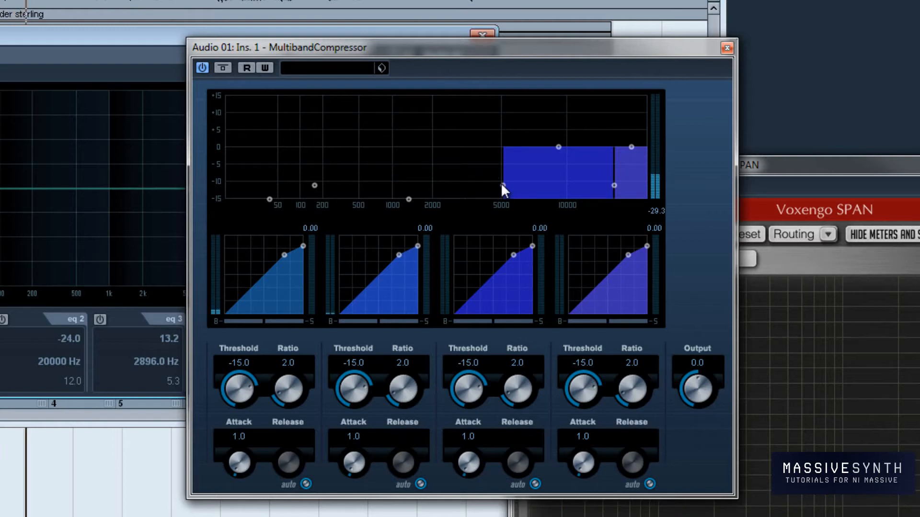
pyautogui.moveTo(502, 183)
pyautogui.mouseDown()
pyautogui.moveTo(584, 181)
pyautogui.moveTo(518, 187)
pyautogui.mouseUp()
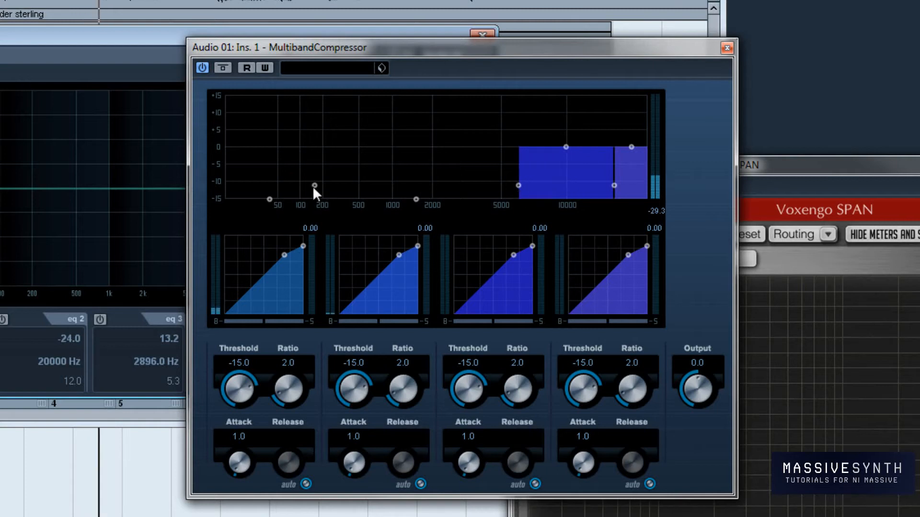
pyautogui.moveTo(314, 186); pyautogui.dragTo(320, 186)
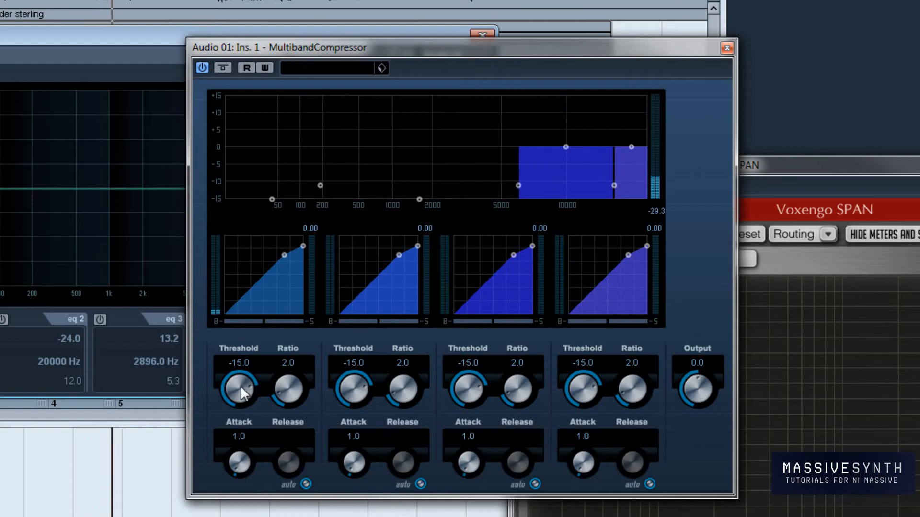
# Set the thresholds of compressor bands 1 and 2 to 0.0, and give band 3 a threshold of -33.6 and a ratio of 3.5
pyautogui.moveTo(241, 387); pyautogui.dragTo(212, 138)
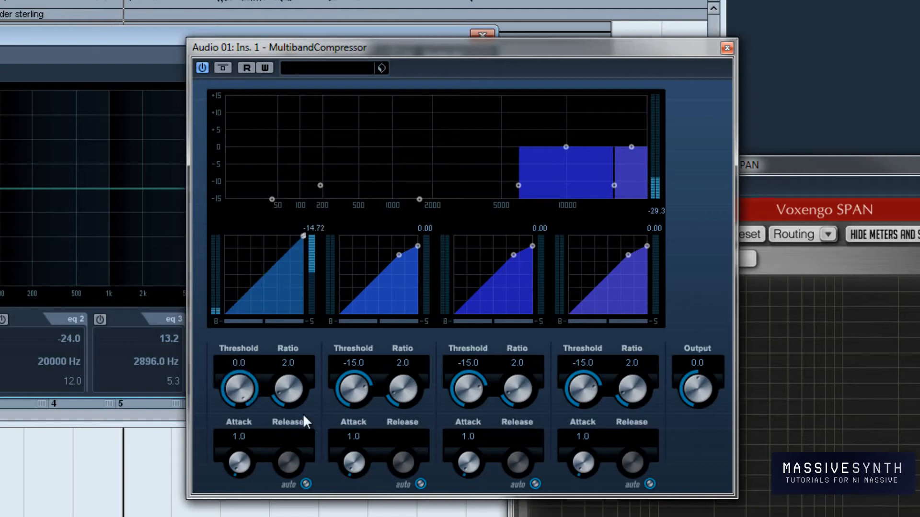
pyautogui.moveTo(338, 389); pyautogui.dragTo(324, 163)
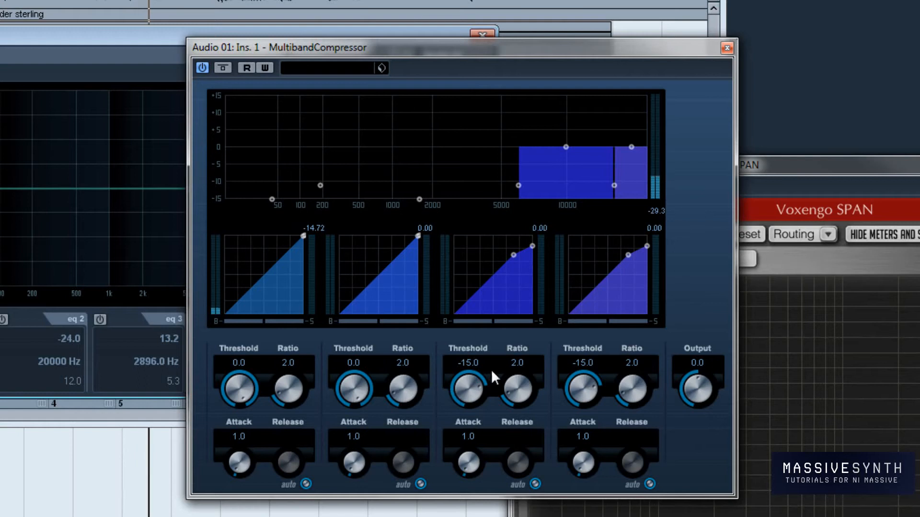
pyautogui.moveTo(466, 384); pyautogui.dragTo(461, 429)
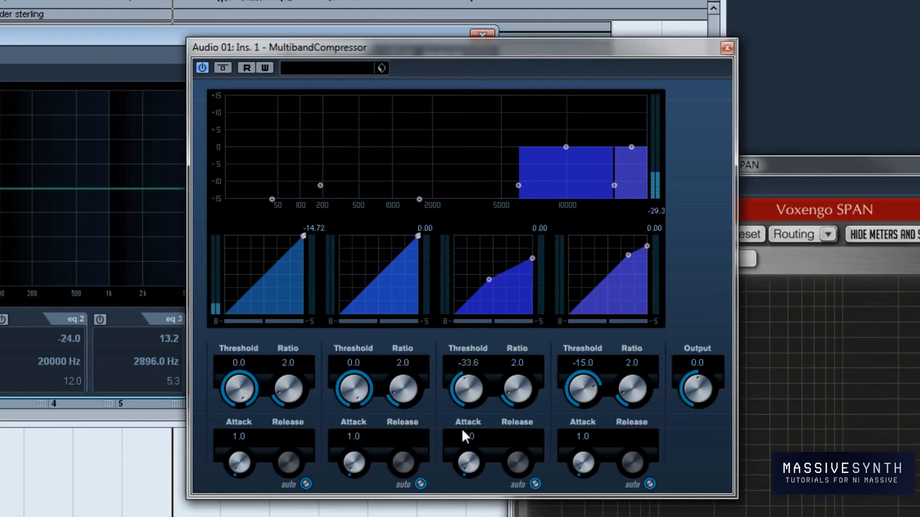
pyautogui.moveTo(513, 386); pyautogui.dragTo(507, 340)
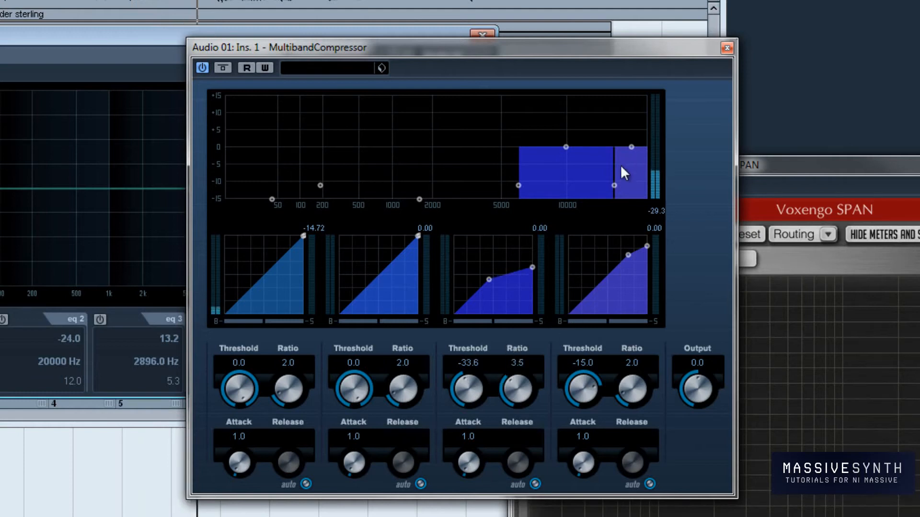
# Boost band 3 to about 9 dB and lower band 4 to about -6 dB, with band 3 attack at 28.0 and manual release at 500
pyautogui.moveTo(567, 146); pyautogui.dragTo(570, 116)
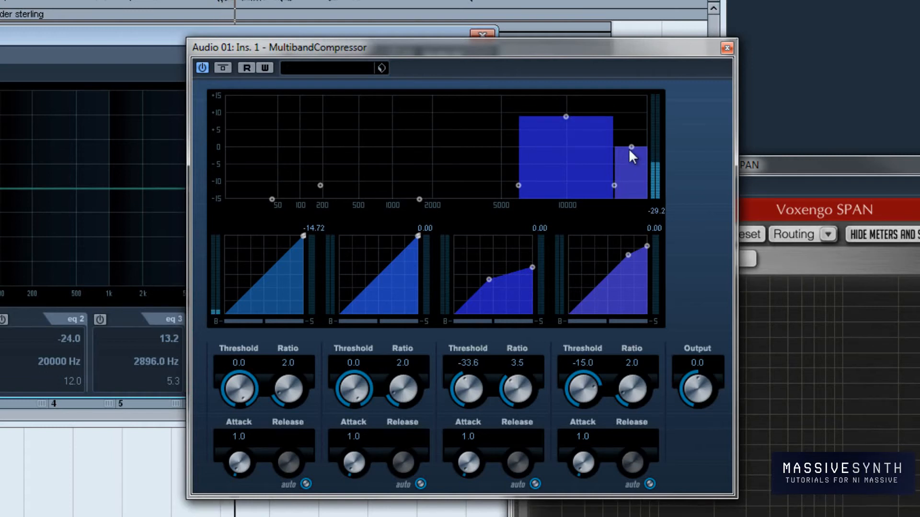
pyautogui.moveTo(627, 165); pyautogui.dragTo(615, 189)
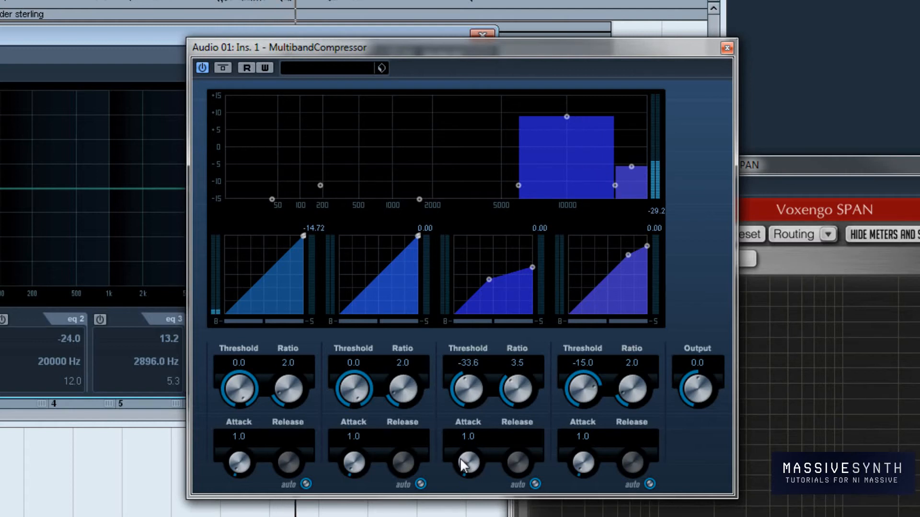
pyautogui.moveTo(460, 458); pyautogui.dragTo(468, 426)
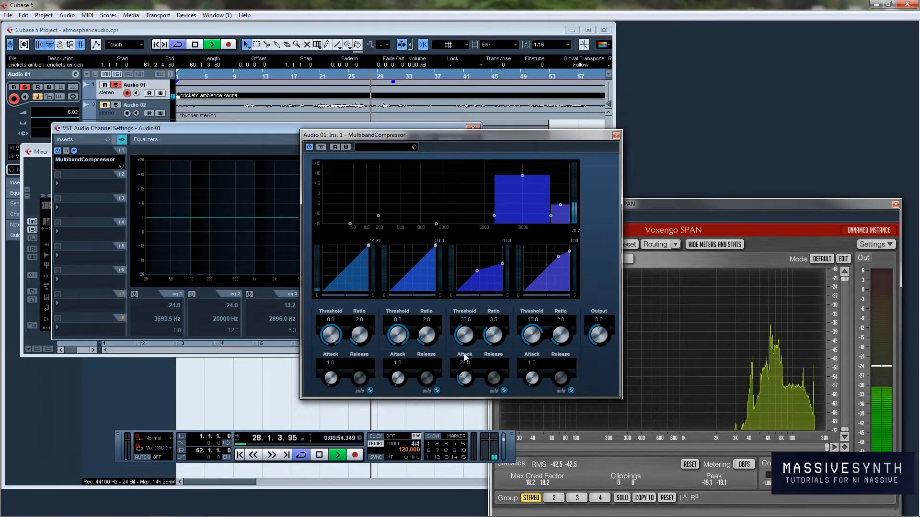
pyautogui.click(503, 391)
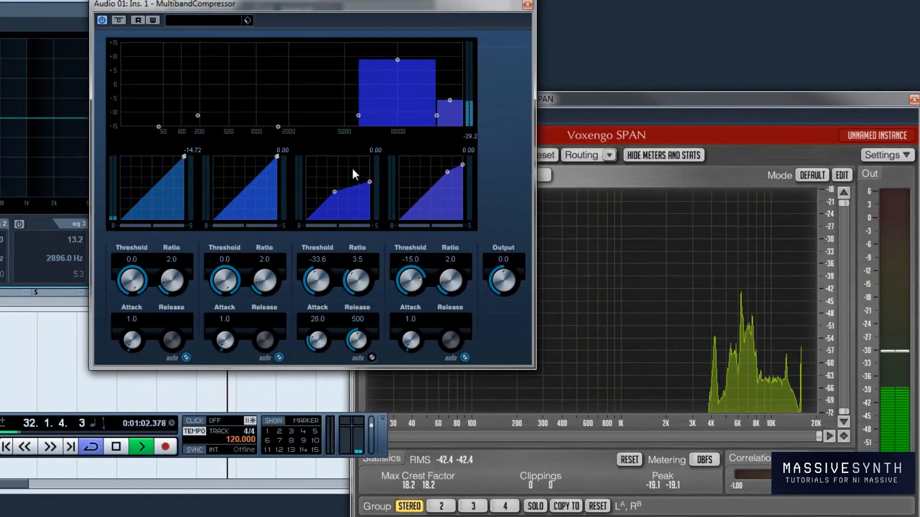
# Bypass and restore compressor bands 1, 2 and 3 one at a time to compare their effect during playback
pyautogui.click(132, 226)
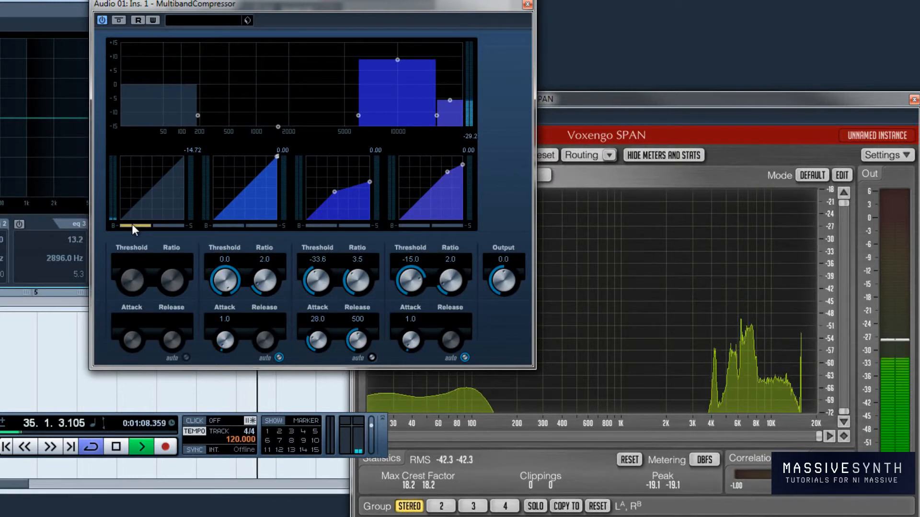
pyautogui.click(132, 225)
pyautogui.click(228, 225)
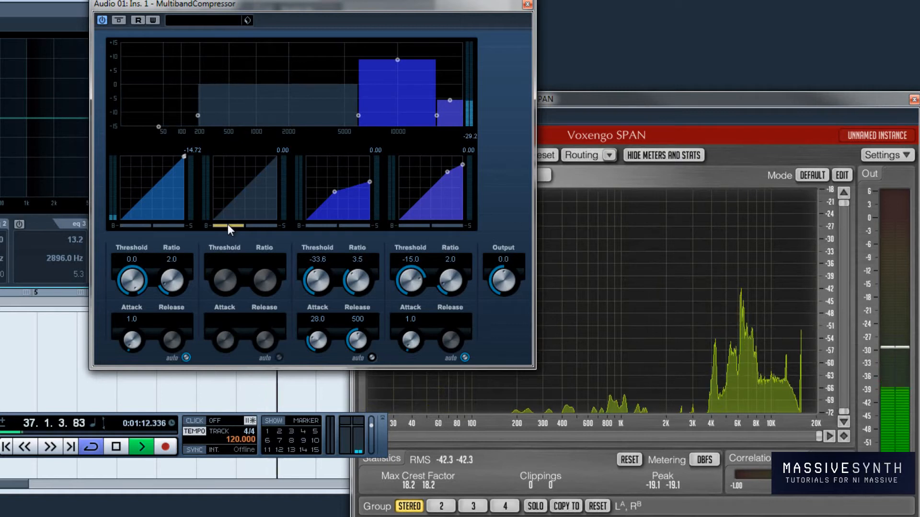
pyautogui.click(228, 225)
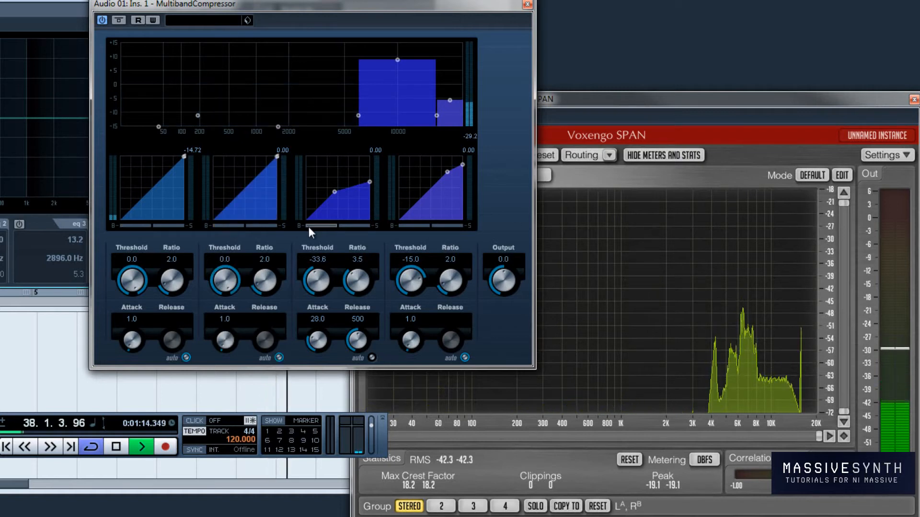
pyautogui.click(309, 226)
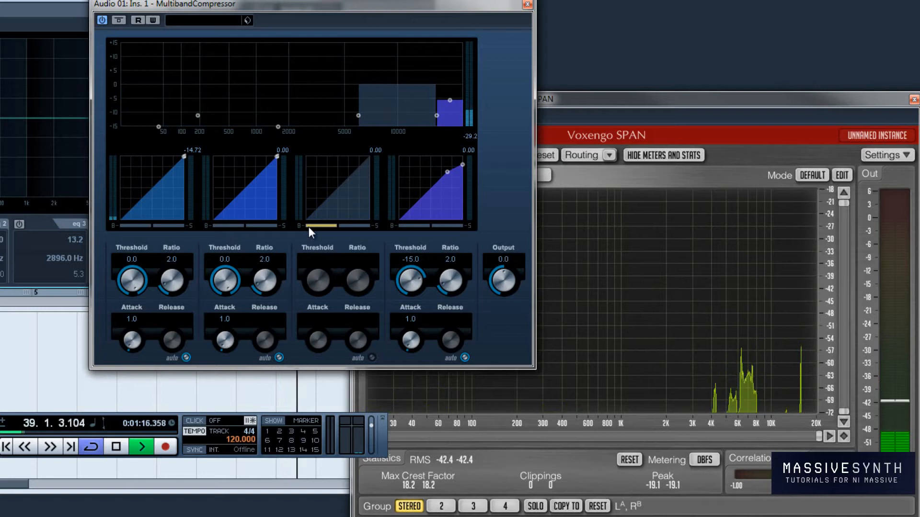
pyautogui.click(308, 226)
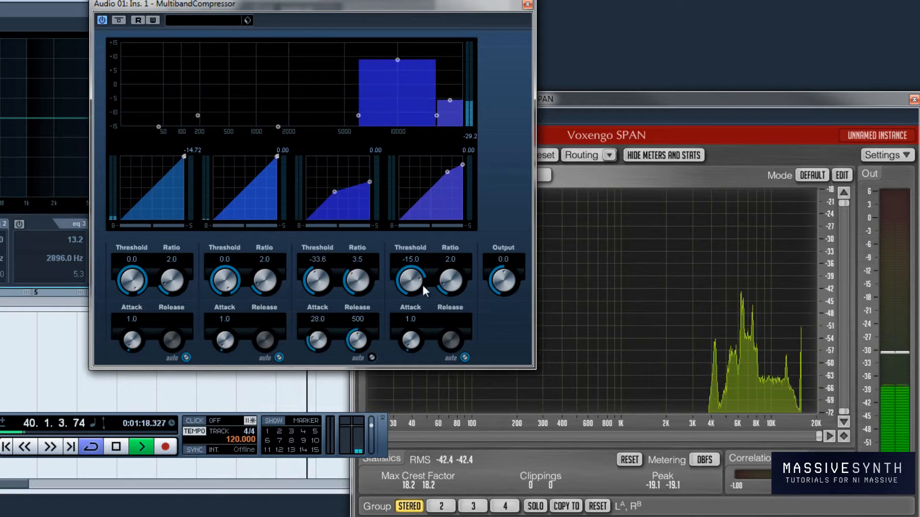
# Set compressor band 4 to a threshold of -27.6, a ratio of 3.7 and a manual release of 500
pyautogui.moveTo(413, 275); pyautogui.dragTo(453, 249)
pyautogui.click(464, 358)
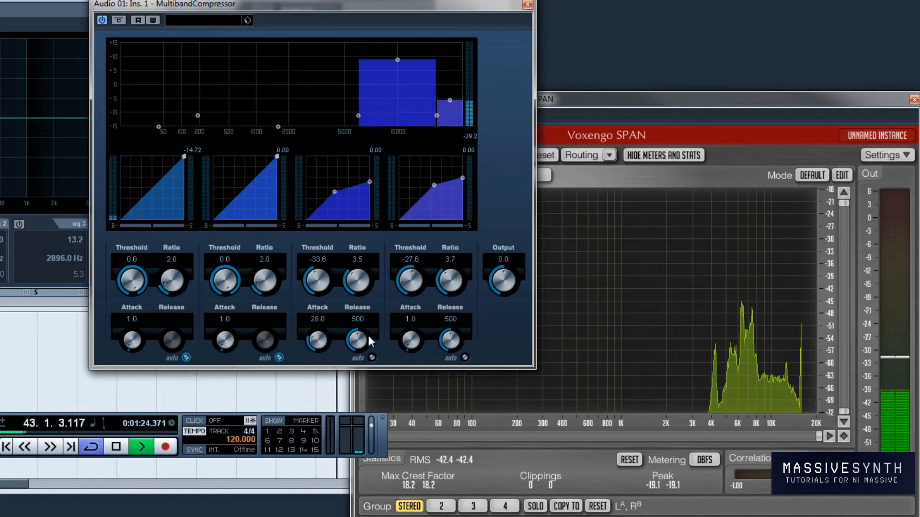
# Set bands 3 and 4 attack to 0.1, band 4 release to 777 and its gain to about -2 dB, and close the compressor editor
pyautogui.moveTo(311, 341); pyautogui.dragTo(306, 415)
pyautogui.moveTo(412, 345); pyautogui.dragTo(407, 379)
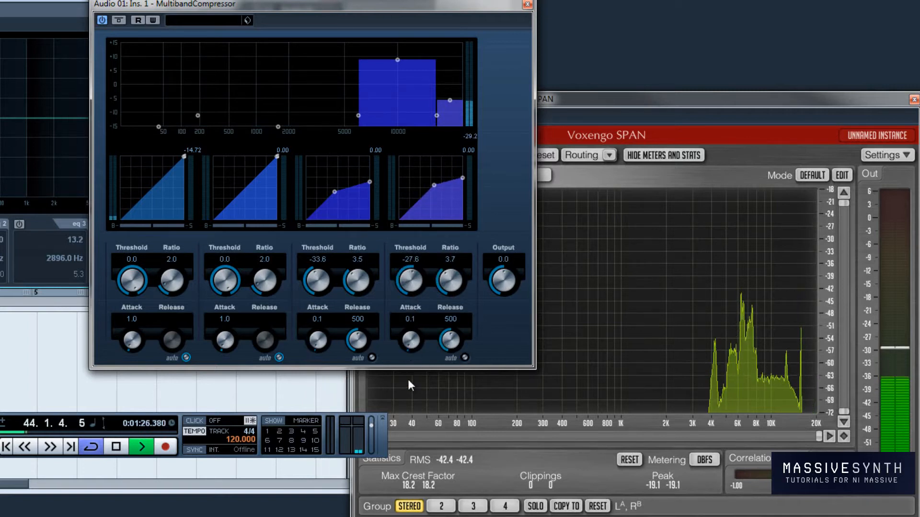
pyautogui.moveTo(452, 346); pyautogui.dragTo(459, 303)
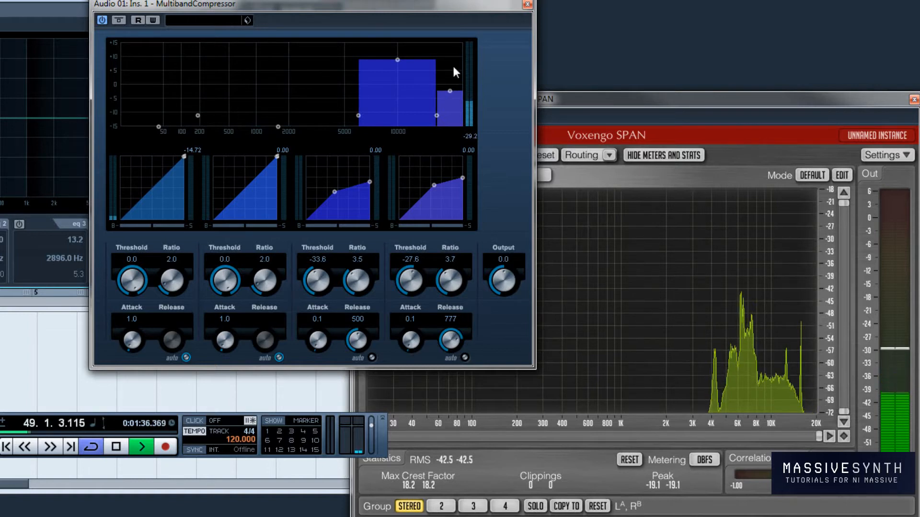
pyautogui.click(527, 5)
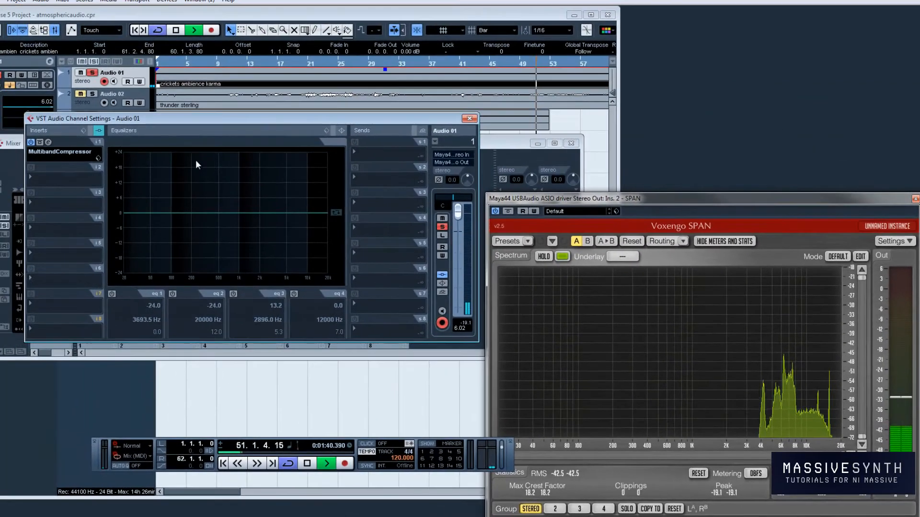
# Enable the EQ band 1 low shelf on Audio 01, tune it to 2799.0 Hz at -24.0 dB, and stop playback
pyautogui.click(24, 269)
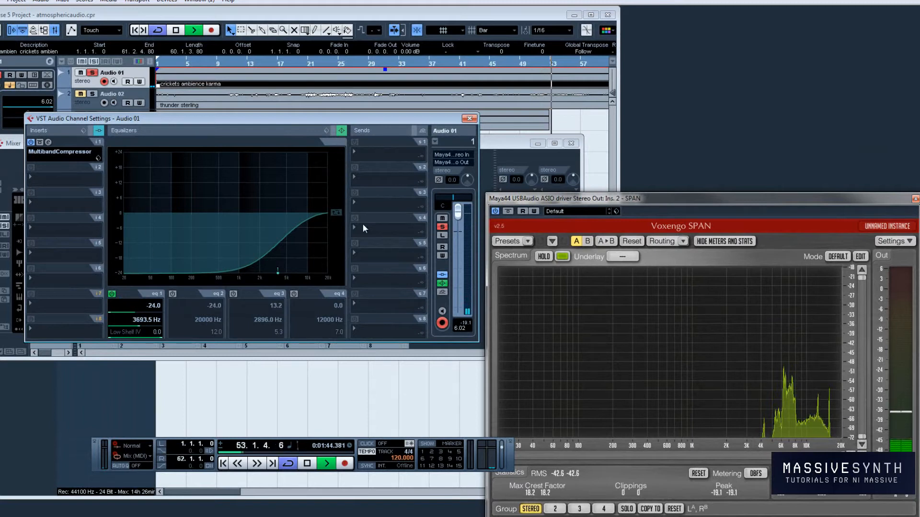
pyautogui.moveTo(279, 272)
pyautogui.mouseDown()
pyautogui.moveTo(260, 263)
pyautogui.moveTo(259, 280)
pyautogui.moveTo(269, 280)
pyautogui.mouseUp()
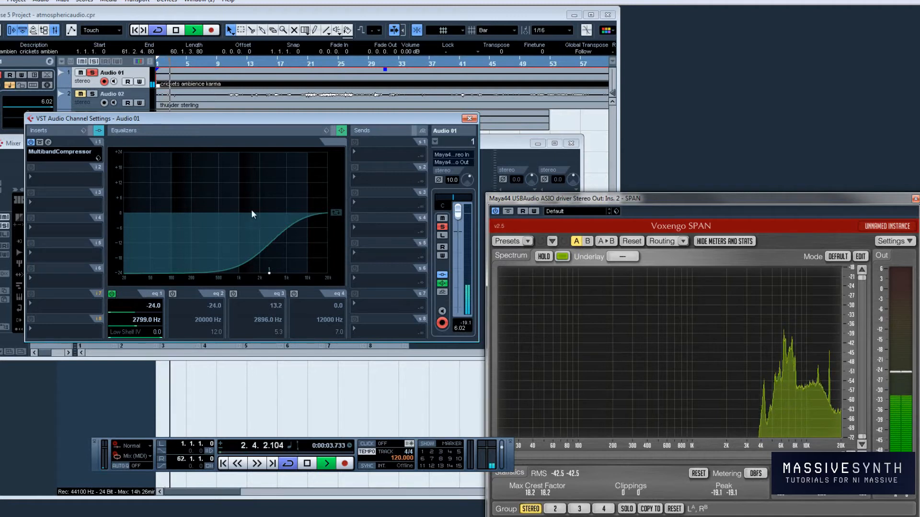
pyautogui.click(308, 467)
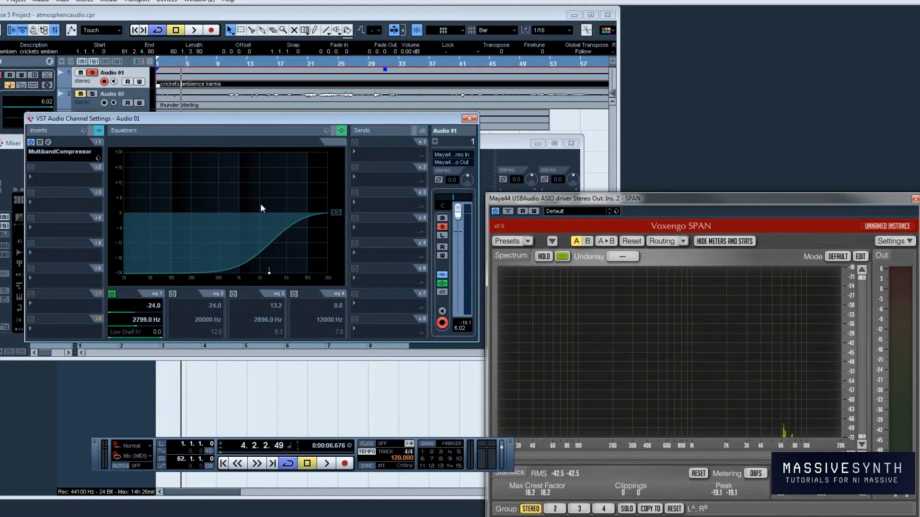
# Compare the crickets from the project start unprocessed, with the MultibandCompressor restored and with EQ band 1 restored, and close the channel settings
pyautogui.click(111, 294)
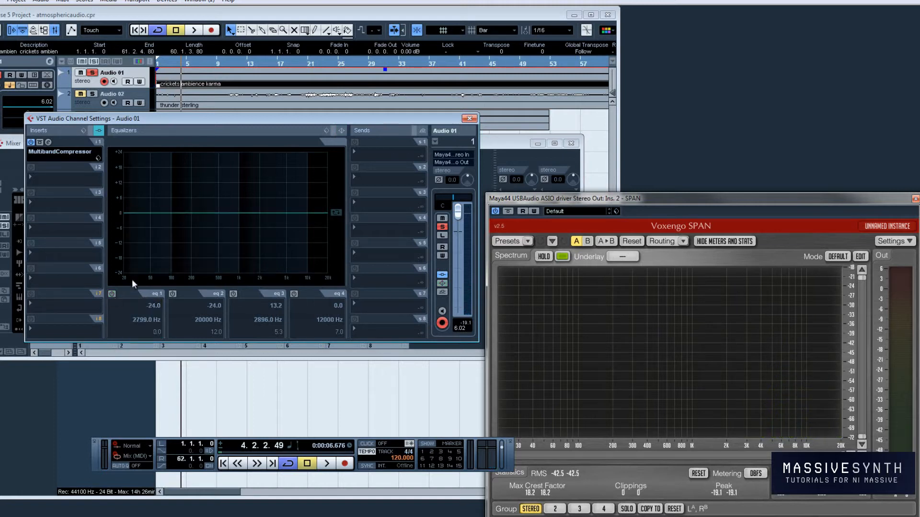
pyautogui.click(31, 143)
pyautogui.click(224, 463)
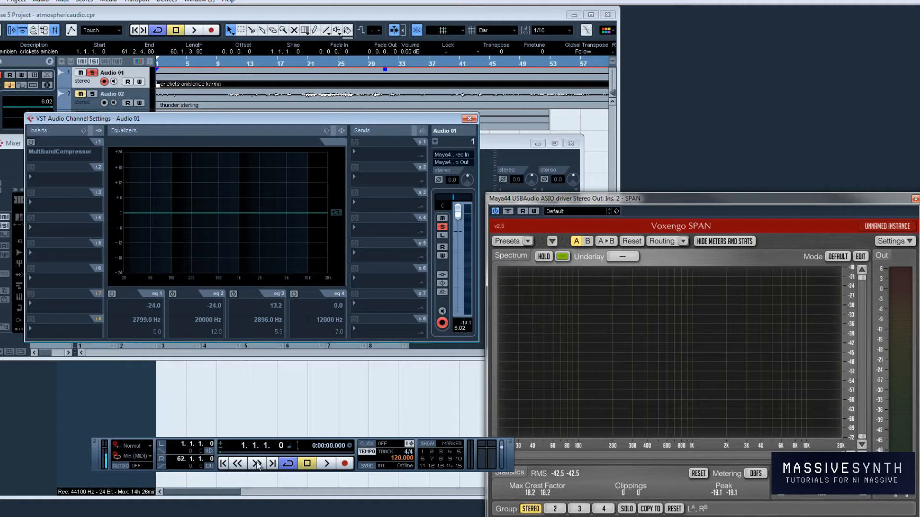
pyautogui.click(328, 464)
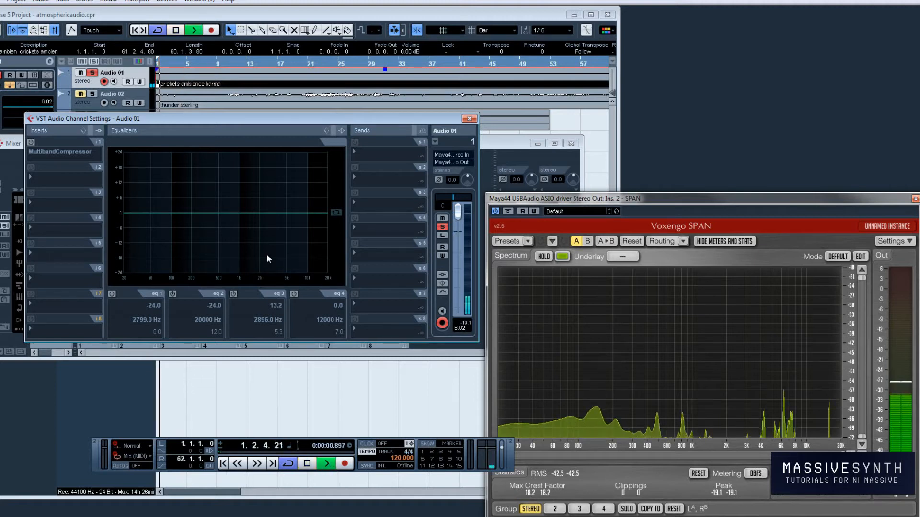
pyautogui.click(31, 143)
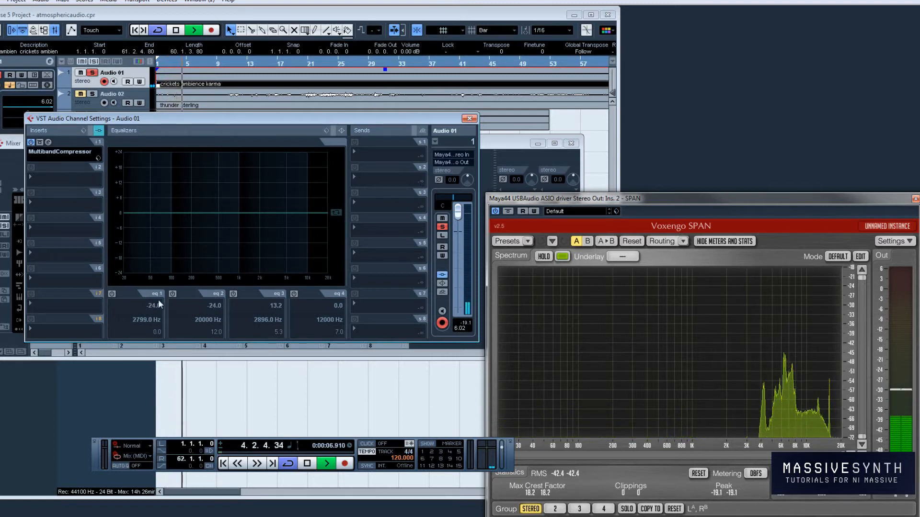
pyautogui.click(111, 294)
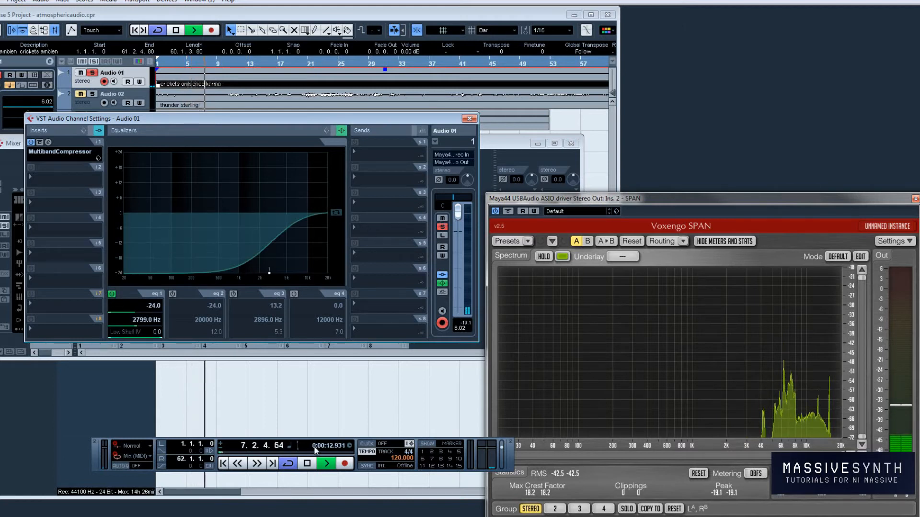
pyautogui.click(307, 463)
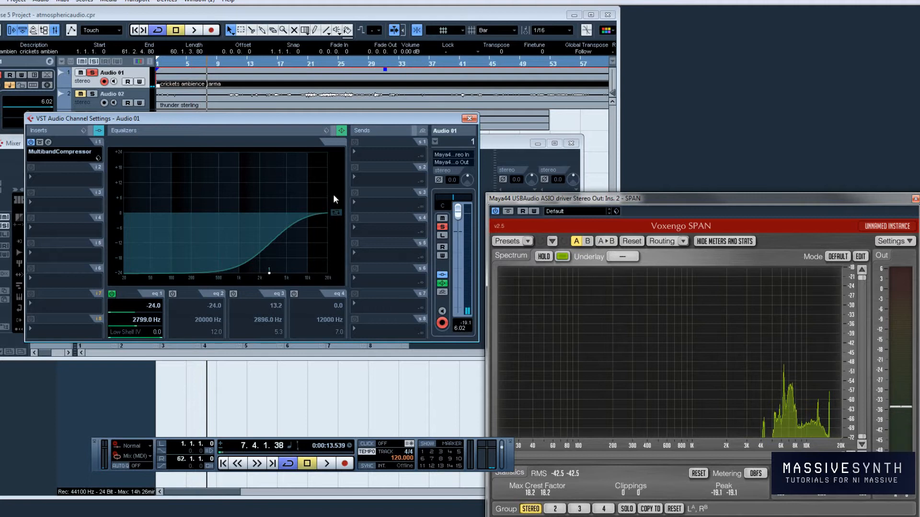
pyautogui.click(470, 119)
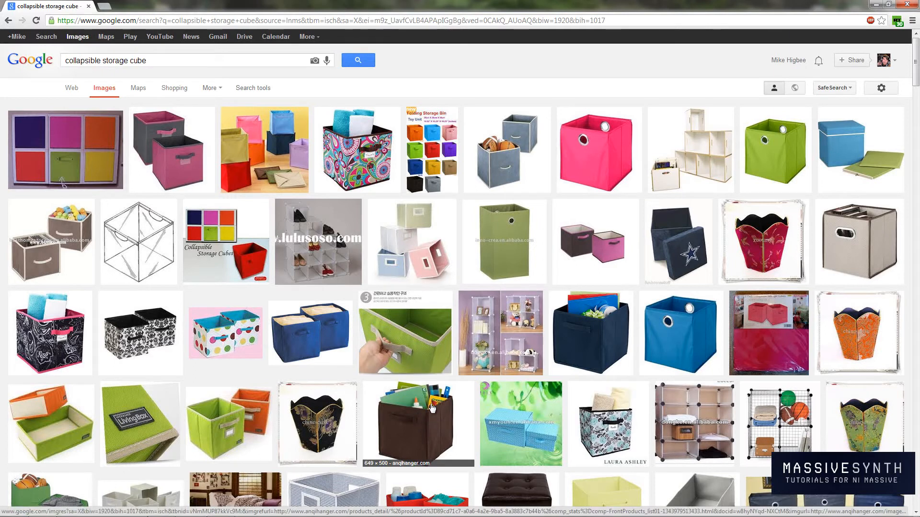
# Switch to Chrome, preview the brown foldable storage cube image, and search Google Images for auralex foam
pyautogui.click(432, 408)
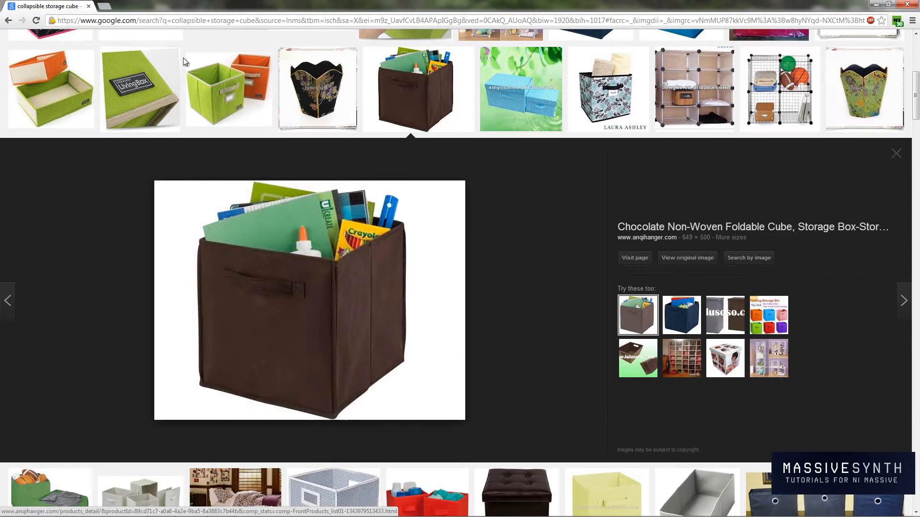
pyautogui.click(187, 20)
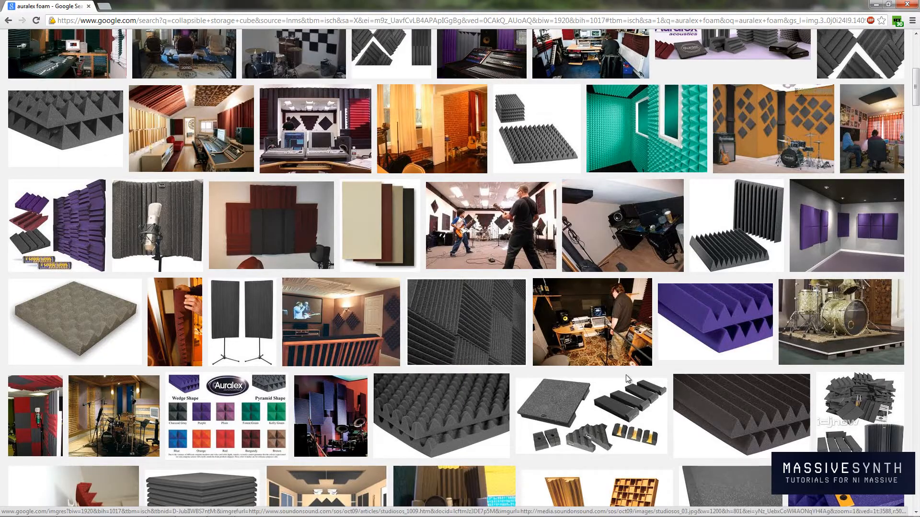
# Preview the dark Auralex foam wedges image from the search results and go back to the earlier pages
pyautogui.click(715, 403)
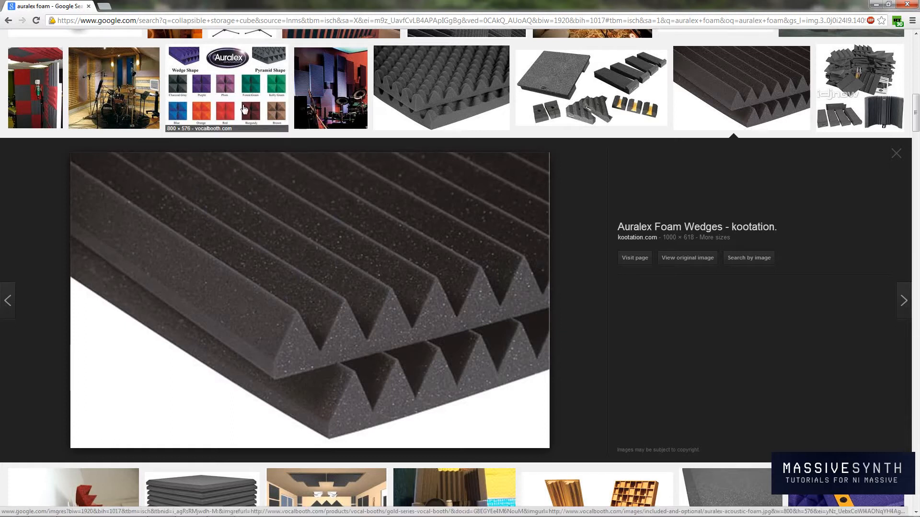
pyautogui.hotkey('alt', 'Left')
pyautogui.hotkey('alt', 'Left')
pyautogui.hotkey('alt', 'Left')
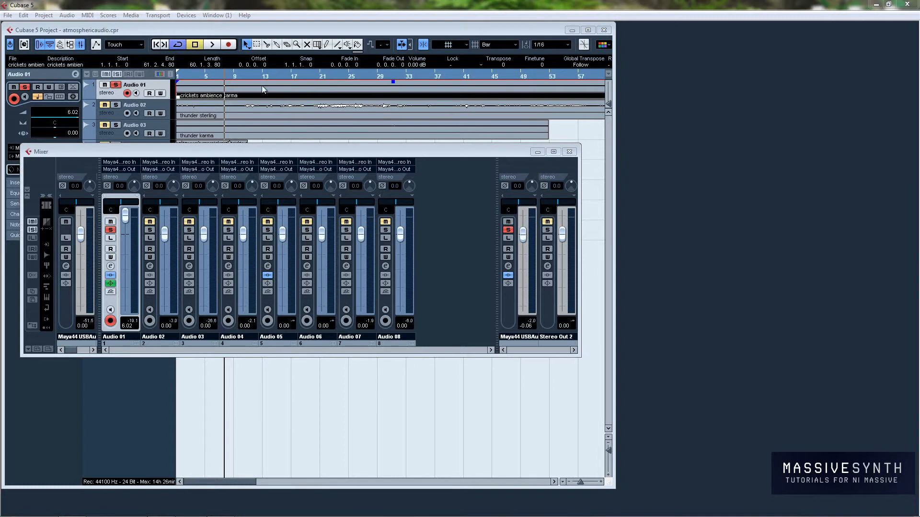
# Switch to Cubase, close the Mixer, and maximize the project window
pyautogui.click(565, 154)
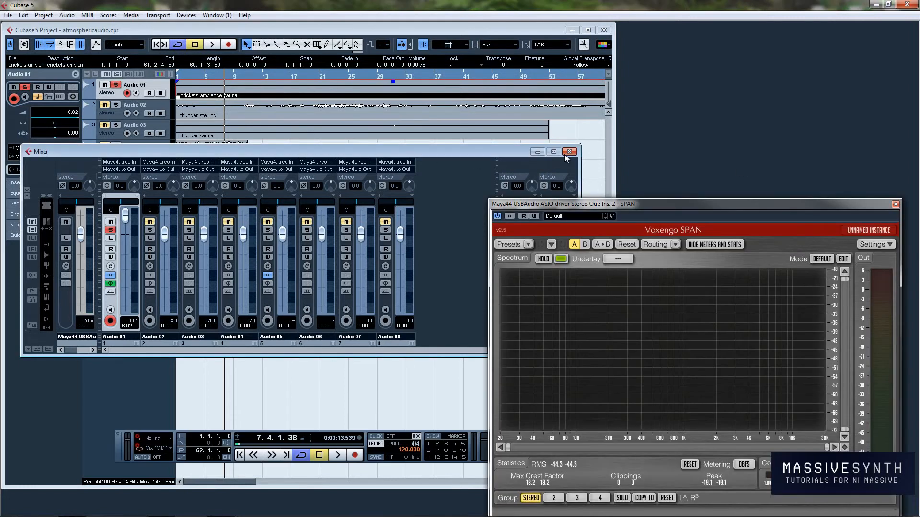
pyautogui.click(569, 152)
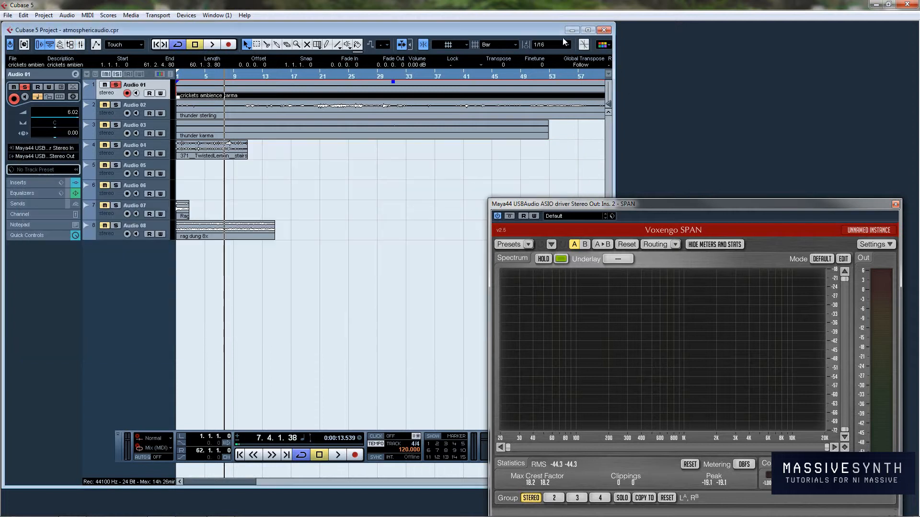
pyautogui.click(588, 31)
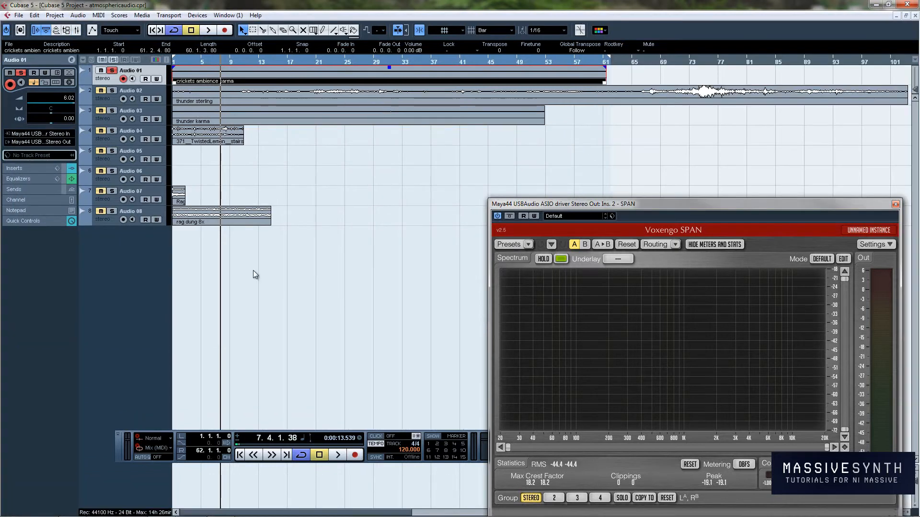
# Play the soloed crickets ambience on Audio 01 from the project start
pyautogui.click(239, 455)
pyautogui.press('space')
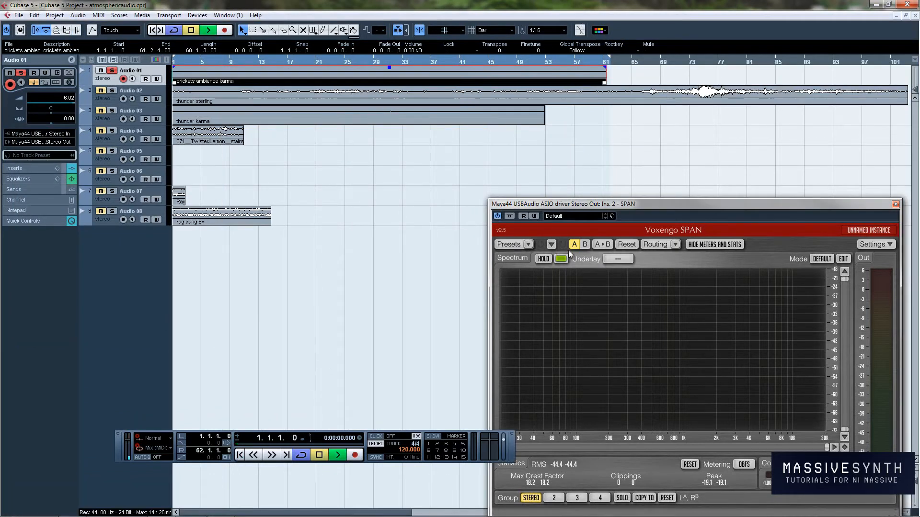
pyautogui.hotkey('alt', 'Tab')
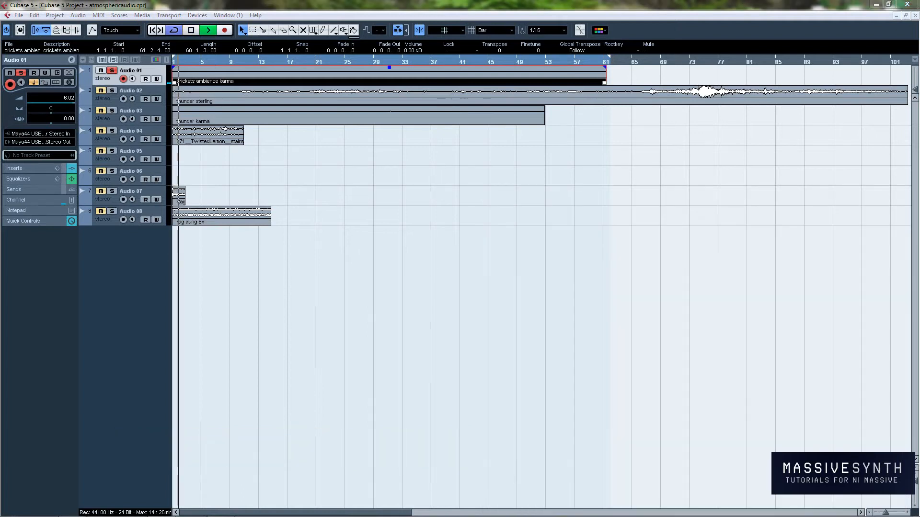
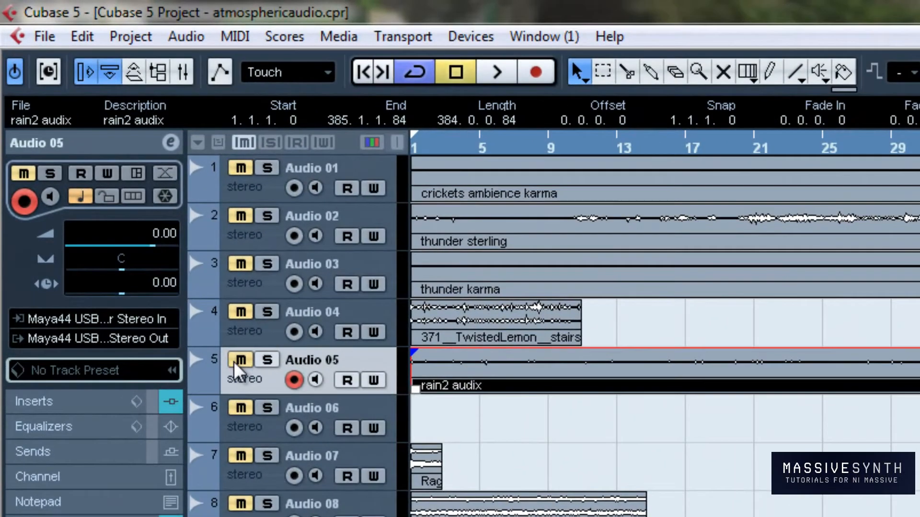
# Unmute Audio 05 and play its rain2 audix clip from the project start
pyautogui.click(235, 362)
pyautogui.press('.')
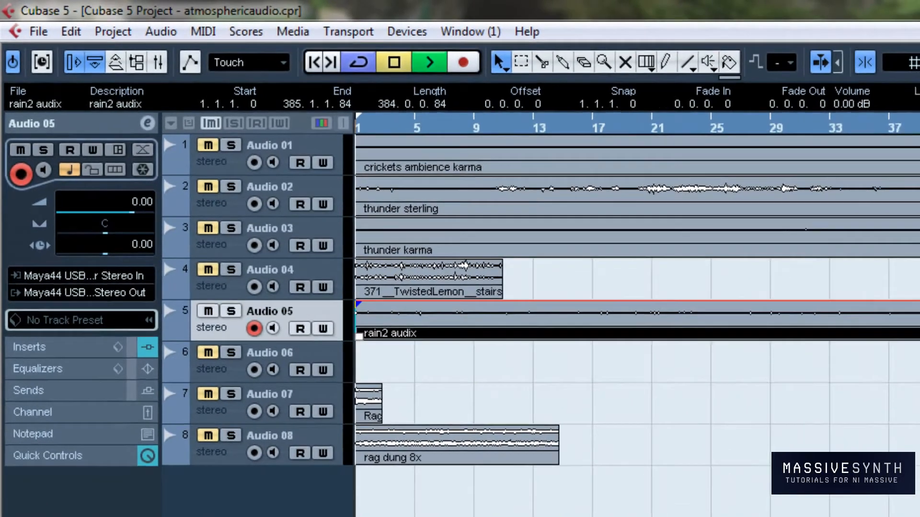
pyautogui.press('space')
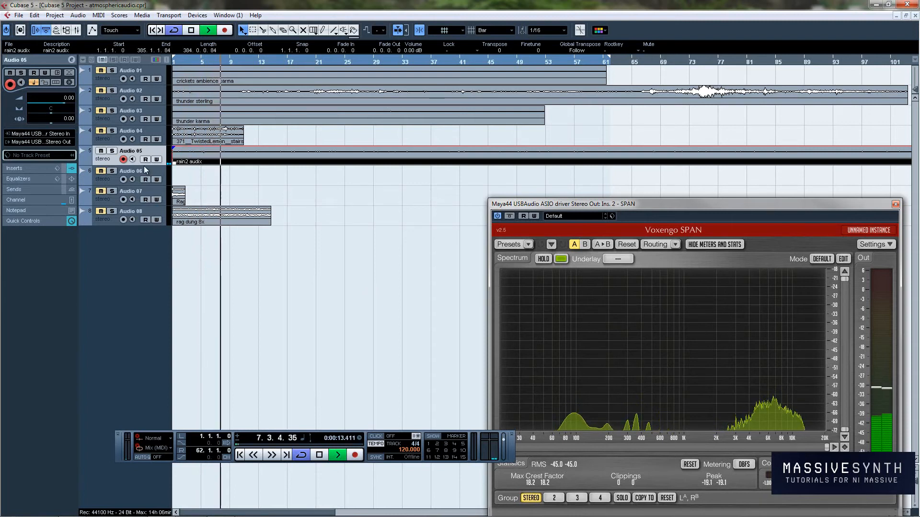
# Turn off the DreamVerb insert on Audio 05 from the Mixer and close its channel settings
pyautogui.press('F3')
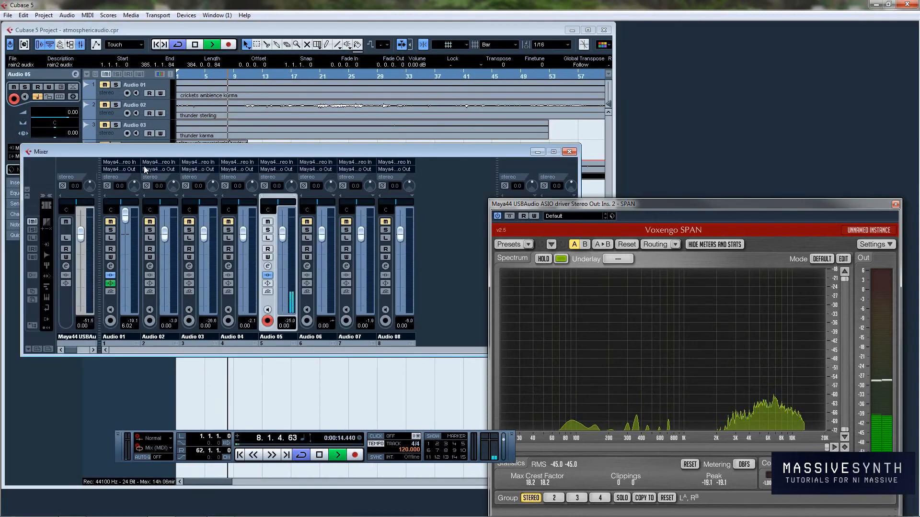
pyautogui.click(270, 266)
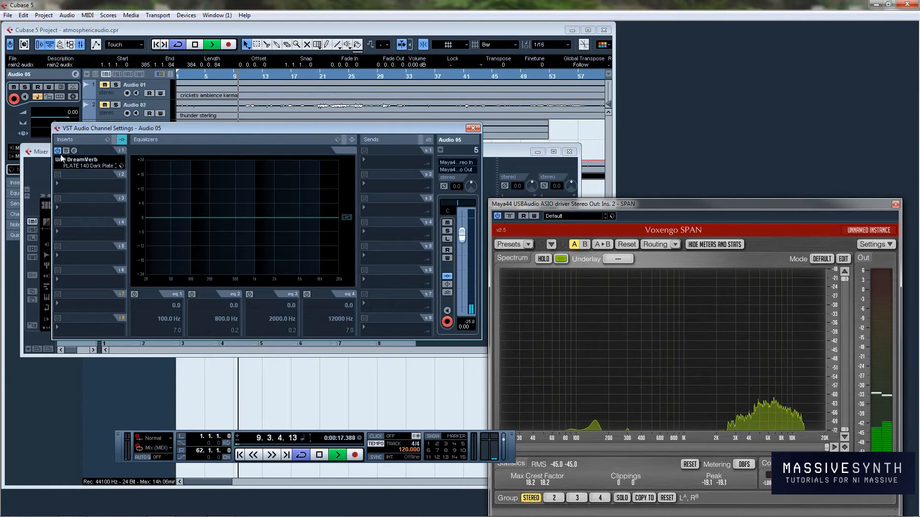
pyautogui.click(472, 128)
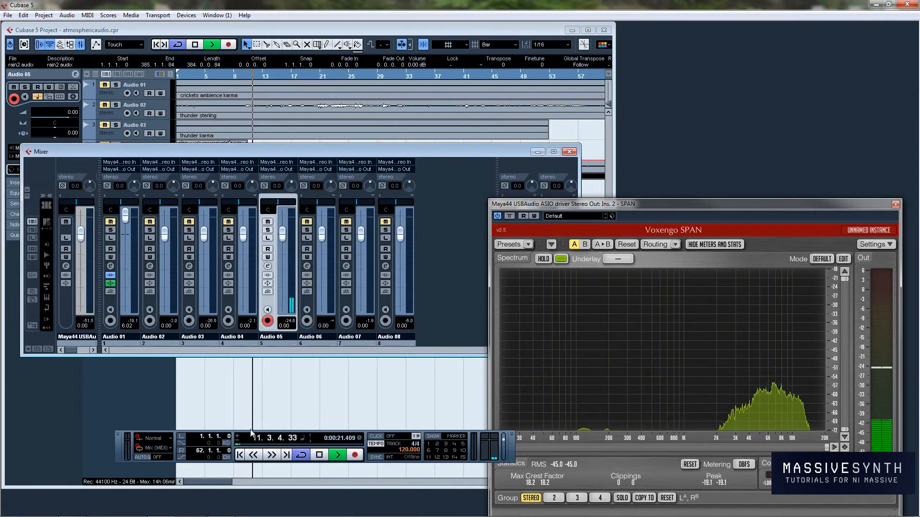
# Listen to the rain on Audio 05 again from the project start, closing the Mixer, and stop playback
pyautogui.click(240, 455)
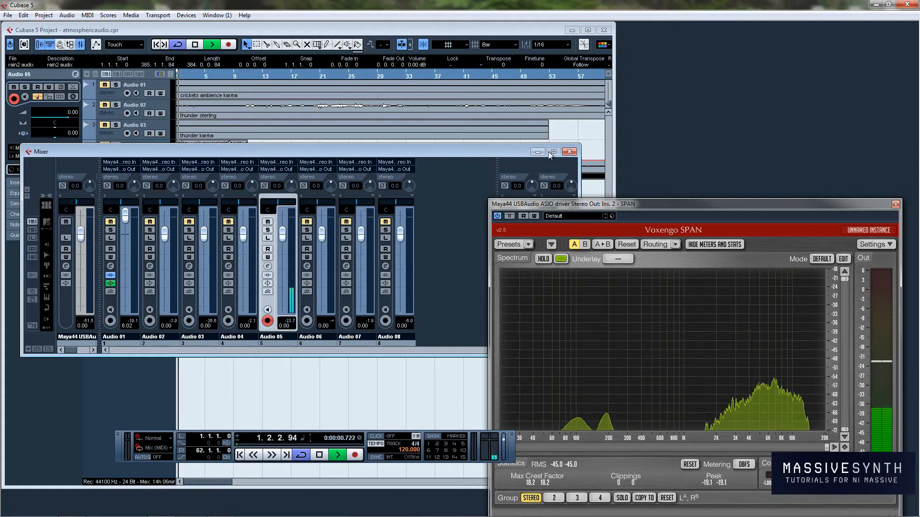
pyautogui.click(570, 152)
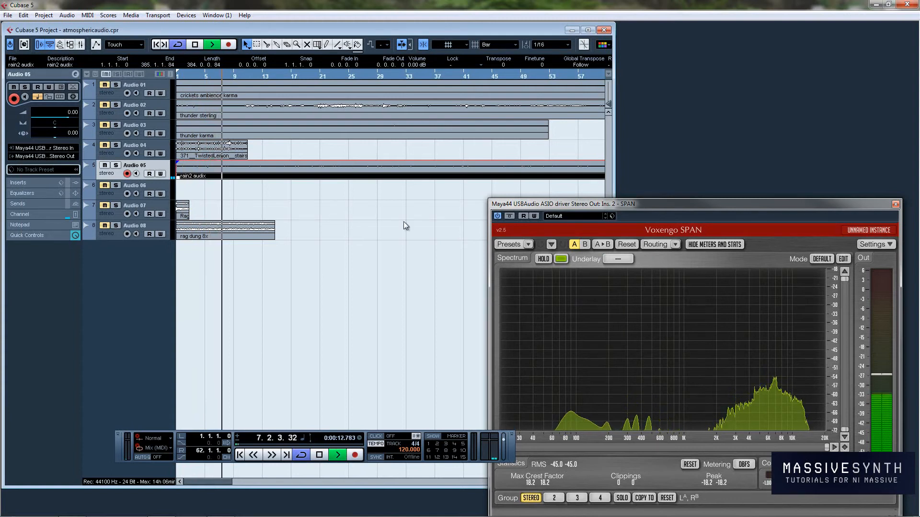
pyautogui.click(324, 458)
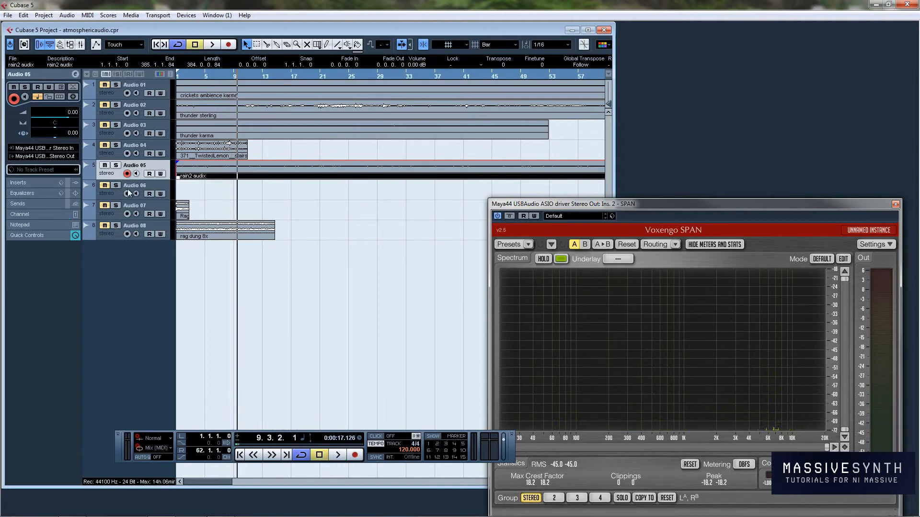
# Solo Audio 07 and listen to its Rag Dung clip from the project start, stopping playback at its end
pyautogui.click(110, 198)
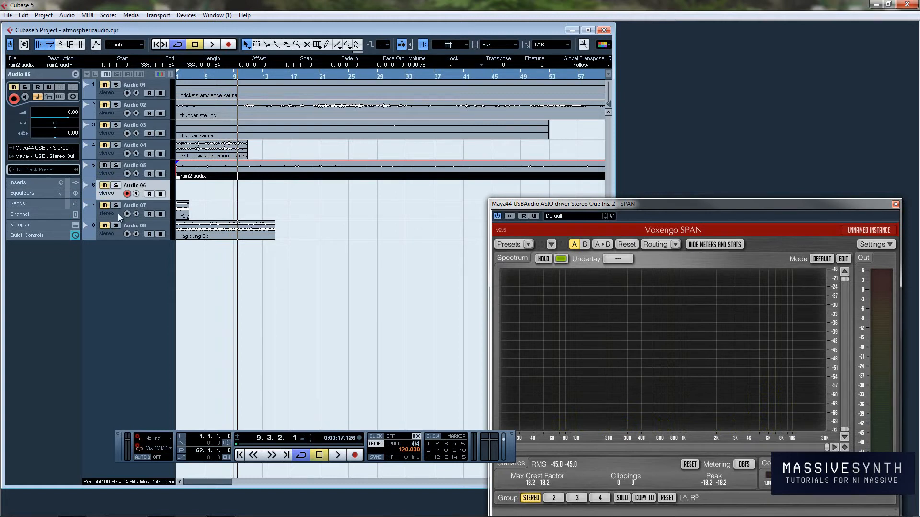
pyautogui.click(119, 217)
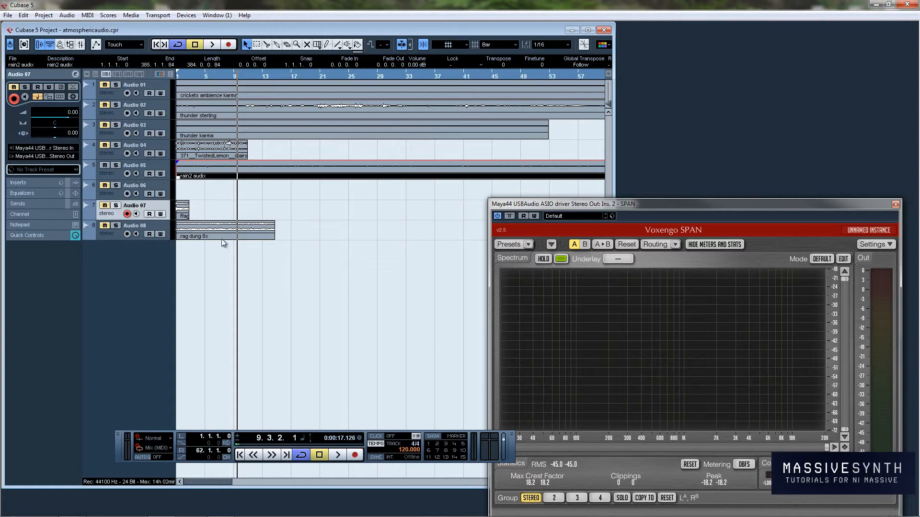
pyautogui.press('Home')
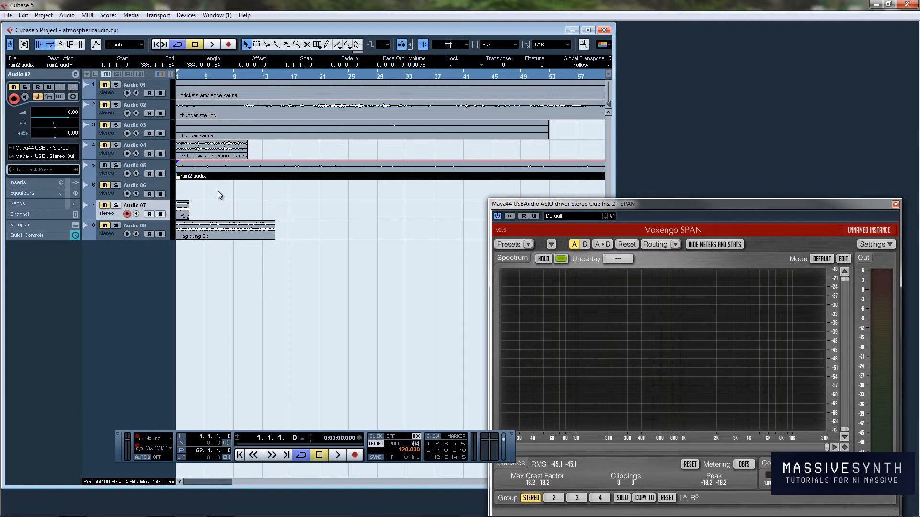
pyautogui.click(116, 206)
pyautogui.click(337, 456)
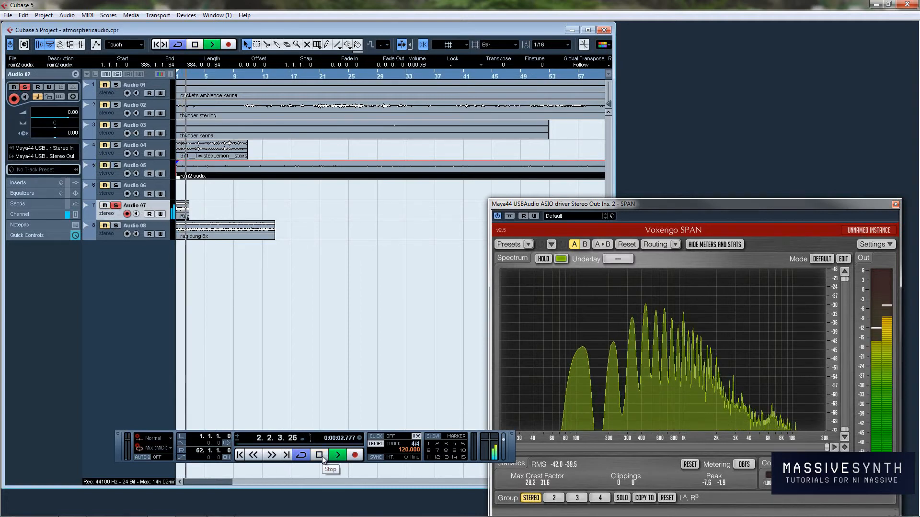
pyautogui.click(321, 457)
# Open Pitch Shift for the Rag Dung clip on Audio 07 and preview a -7 semitone transpose with Time Correction off
pyautogui.rightClick(188, 212)
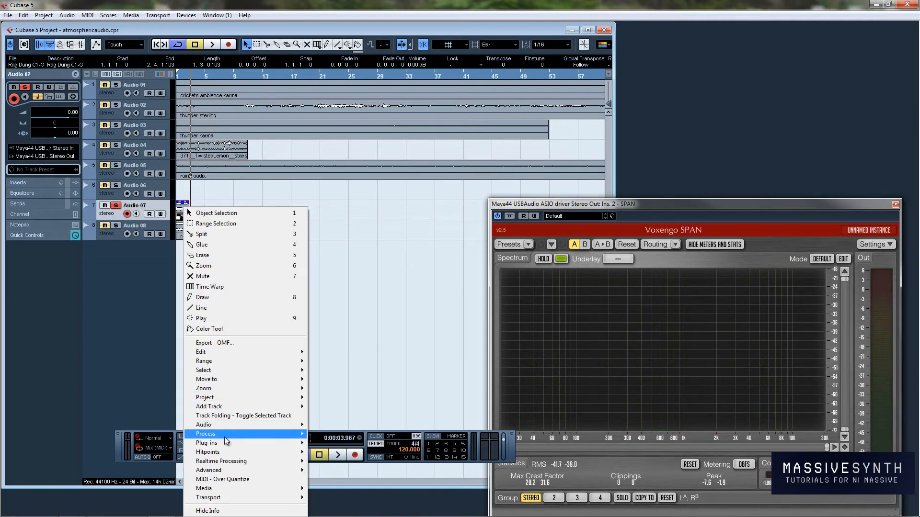
pyautogui.moveTo(226, 435)
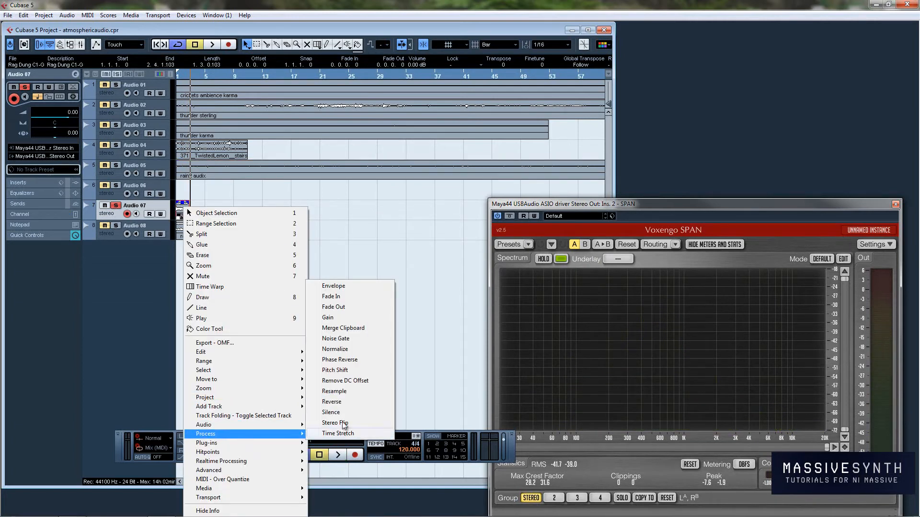
pyautogui.click(344, 371)
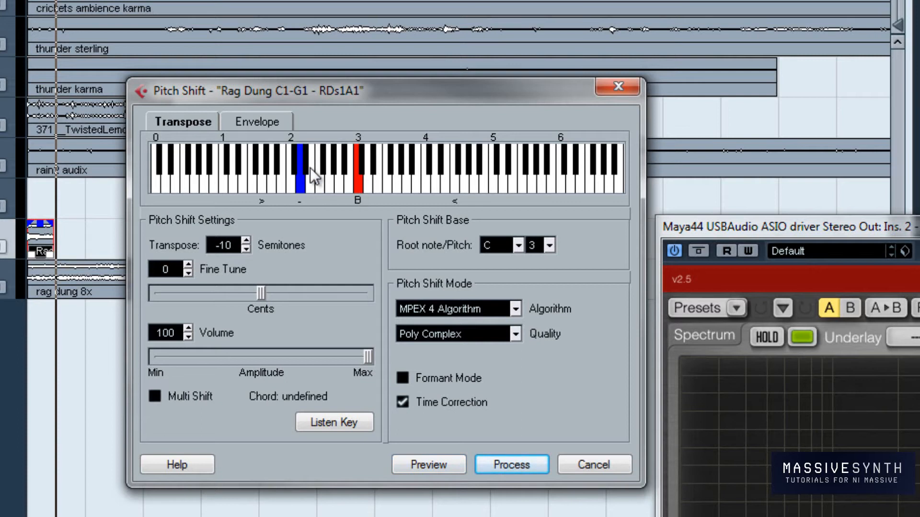
pyautogui.click(317, 185)
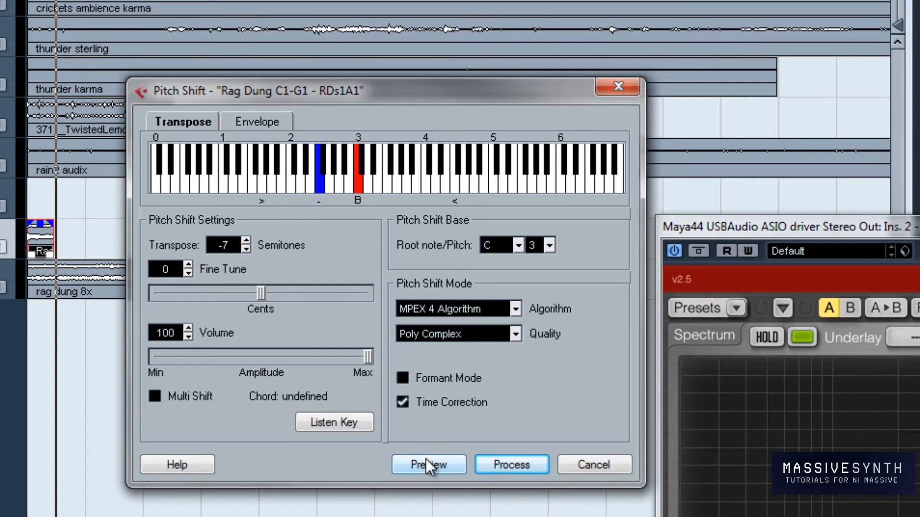
pyautogui.click(430, 403)
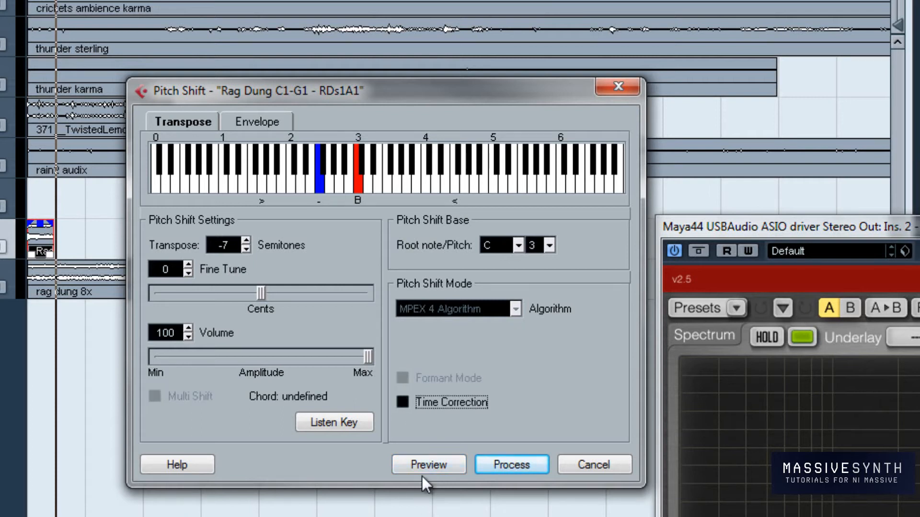
pyautogui.click(425, 458)
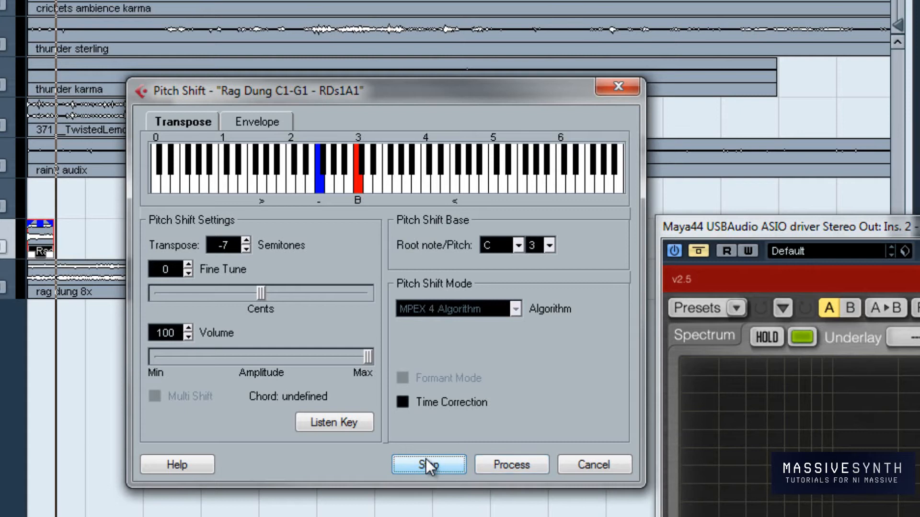
pyautogui.click(426, 458)
# Enable Time Correction and preview the -7 semitone transpose of the Rag Dung clip
pyautogui.click(429, 403)
pyautogui.click(424, 459)
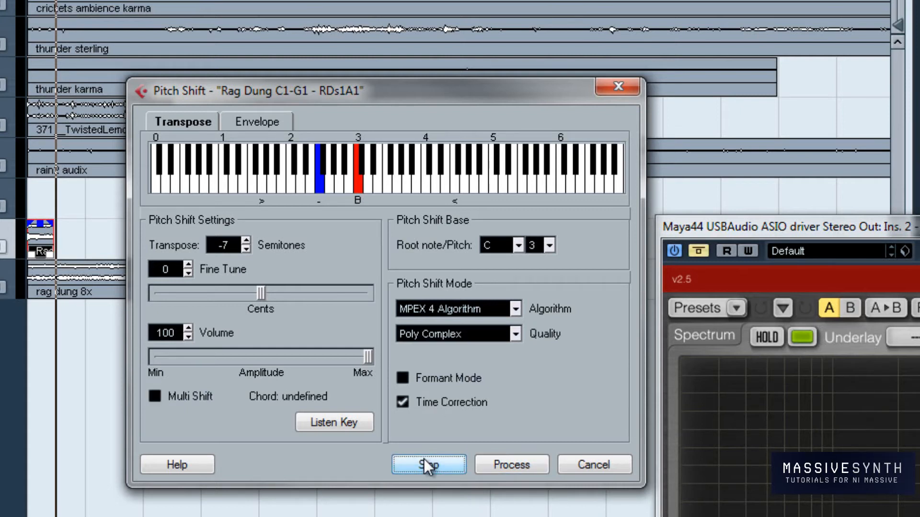
pyautogui.click(423, 458)
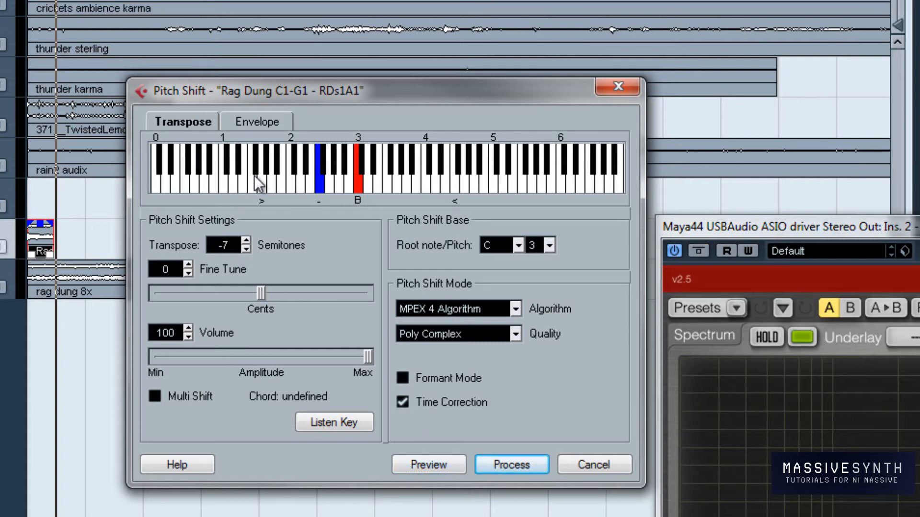
# Disable Time Correction, set the transpose to -15 semitones, and preview the Rag Dung clip
pyautogui.click(405, 403)
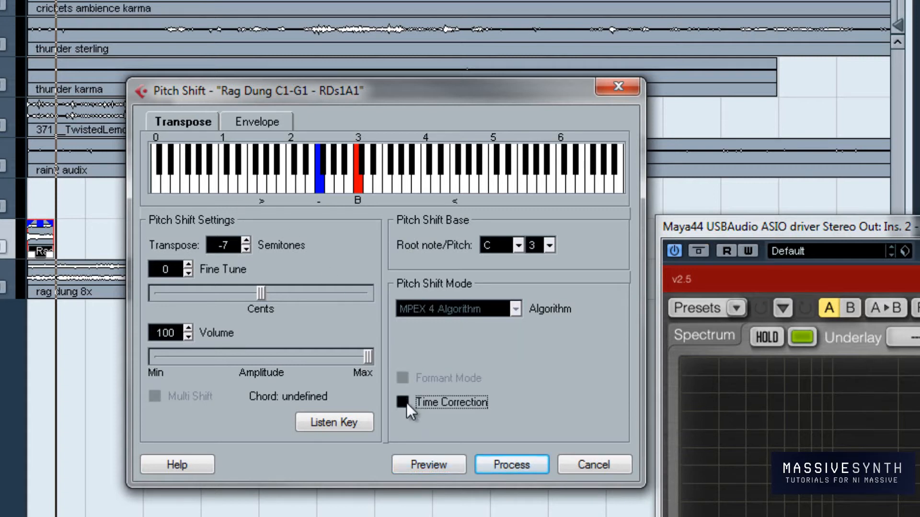
pyautogui.click(271, 185)
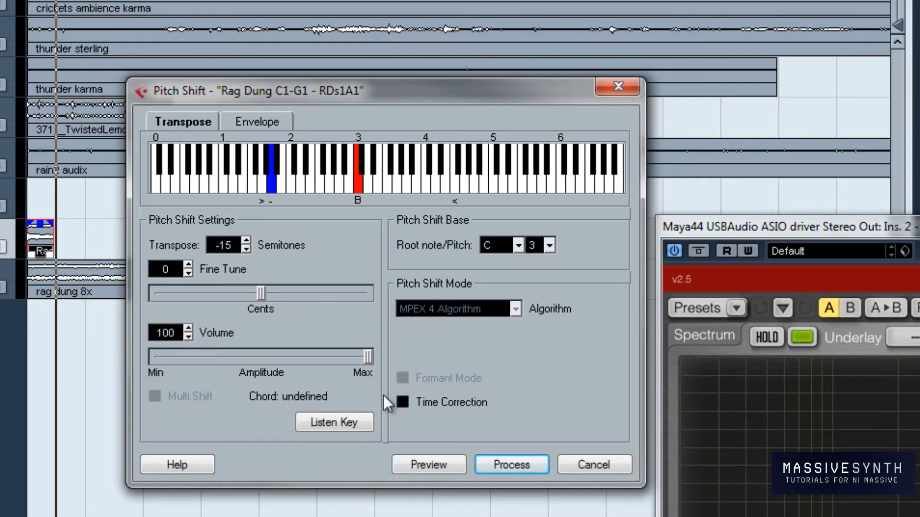
pyautogui.click(438, 465)
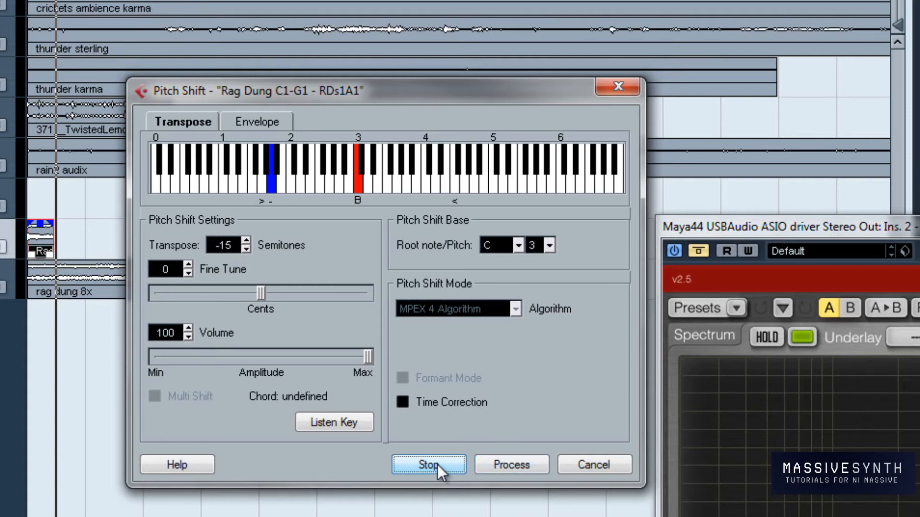
# Preview the -15 semitone transpose with Time Correction enabled, and cancel the Pitch Shift
pyautogui.click(412, 408)
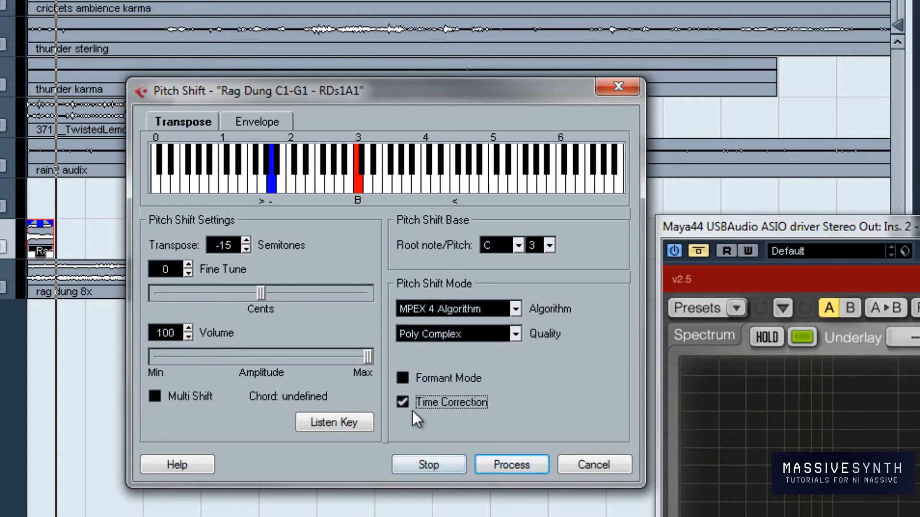
pyautogui.click(447, 466)
pyautogui.click(447, 465)
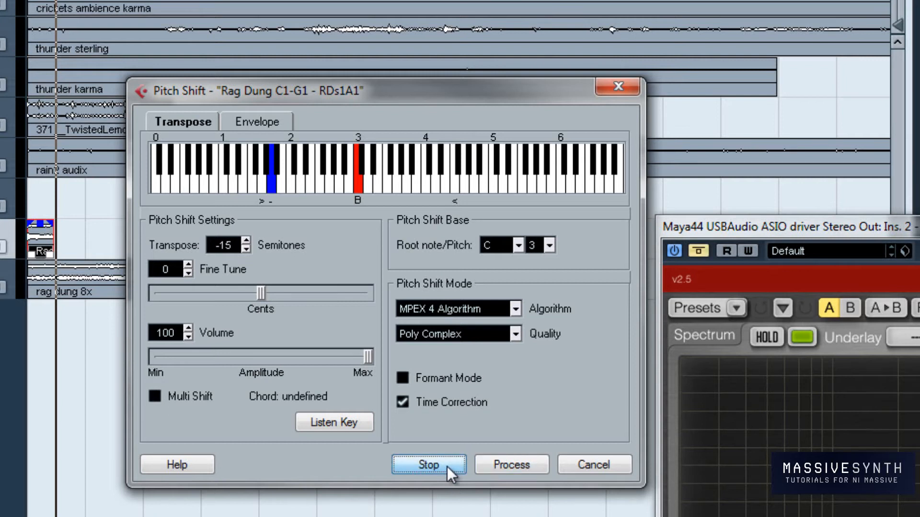
pyautogui.click(447, 465)
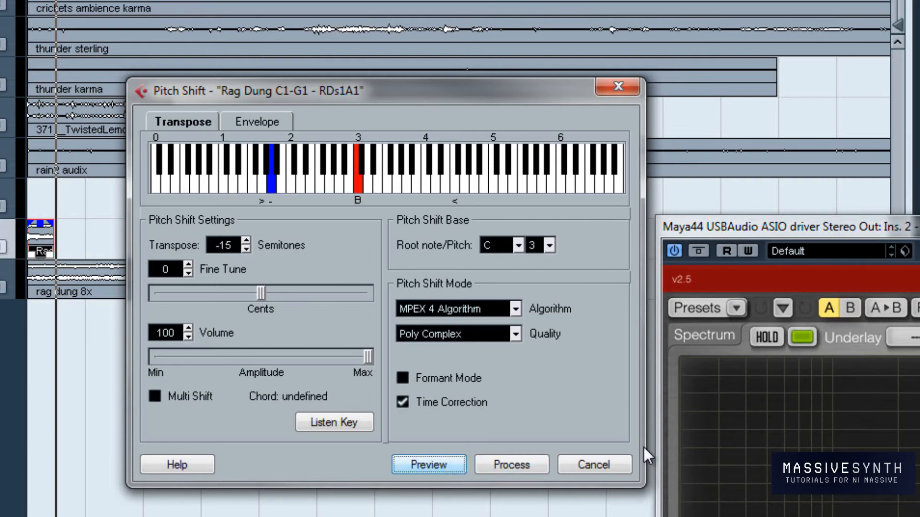
pyautogui.click(611, 463)
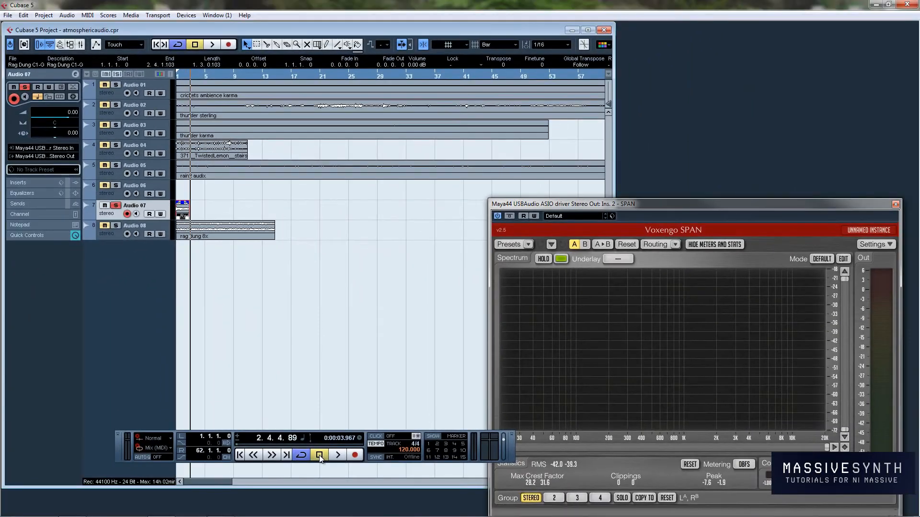
# Stop playback, switch to Paul's Extreme Sound Stretch, and load and preview Rag Dung C1-G1 - RDs1A1.wav from K:/oldC/Samples/rare sounds cd 1
pyautogui.click(319, 455)
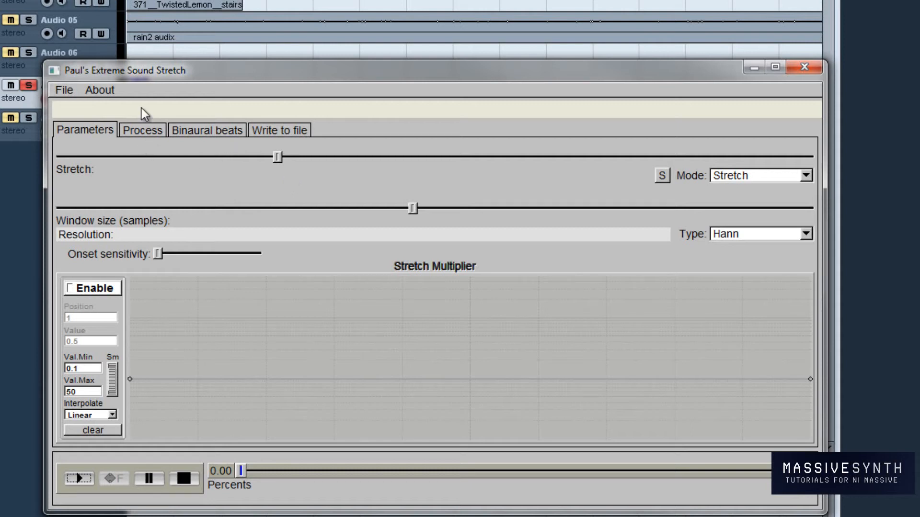
pyautogui.click(60, 91)
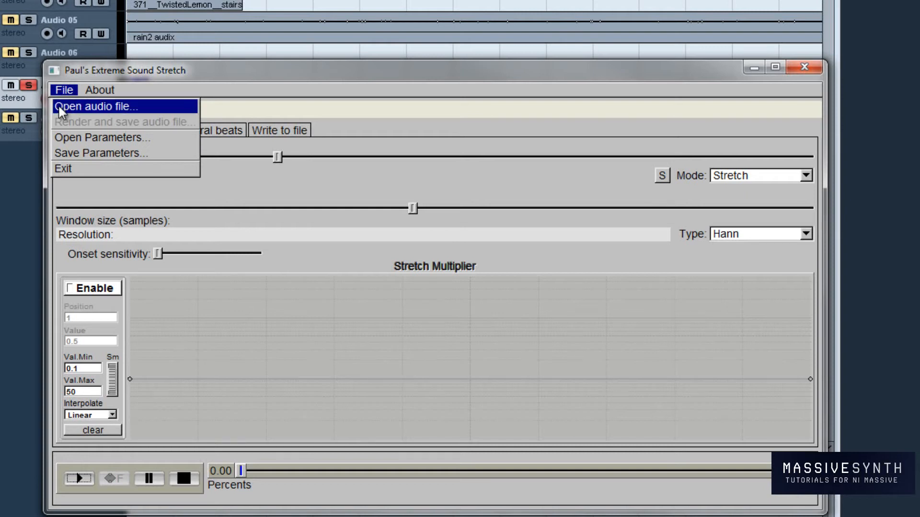
pyautogui.click(61, 107)
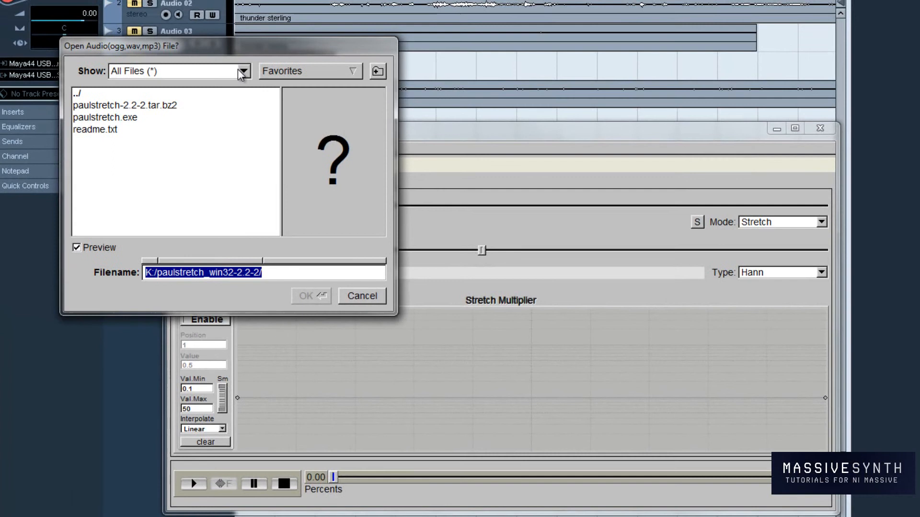
pyautogui.click(226, 66)
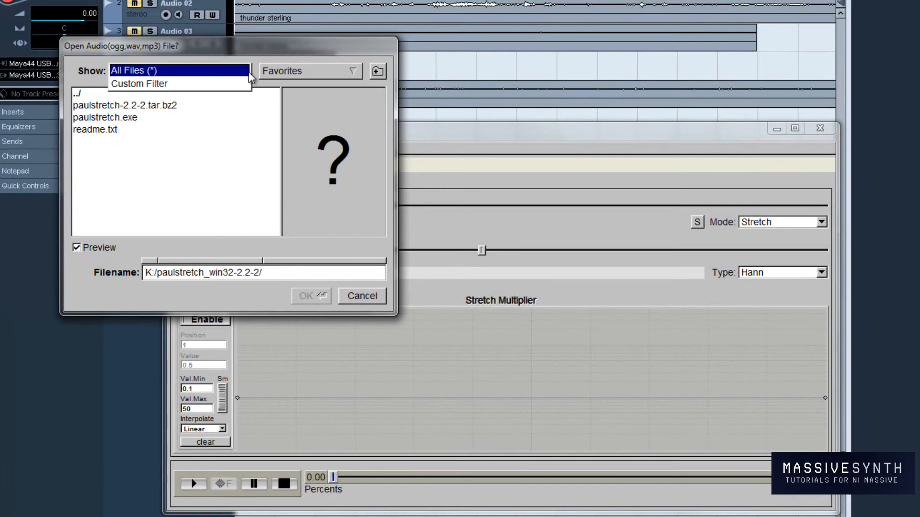
pyautogui.click(241, 77)
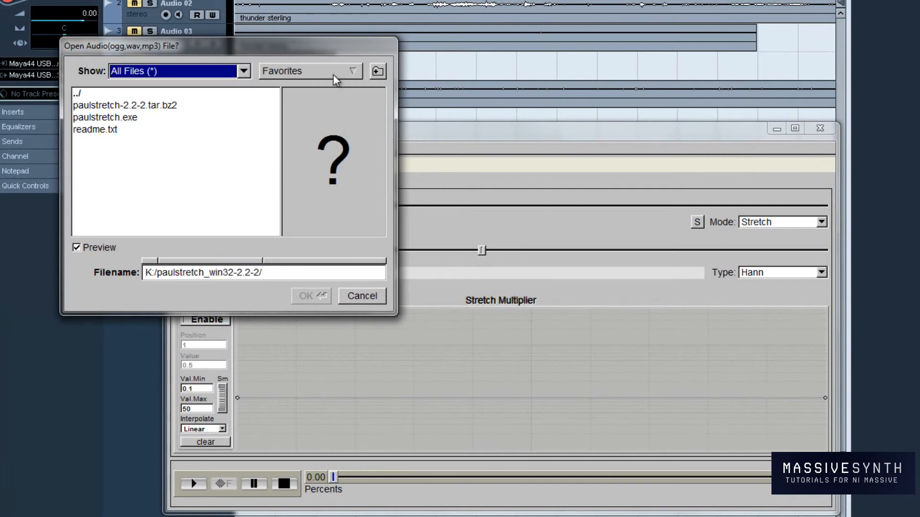
pyautogui.click(338, 76)
pyautogui.click(329, 119)
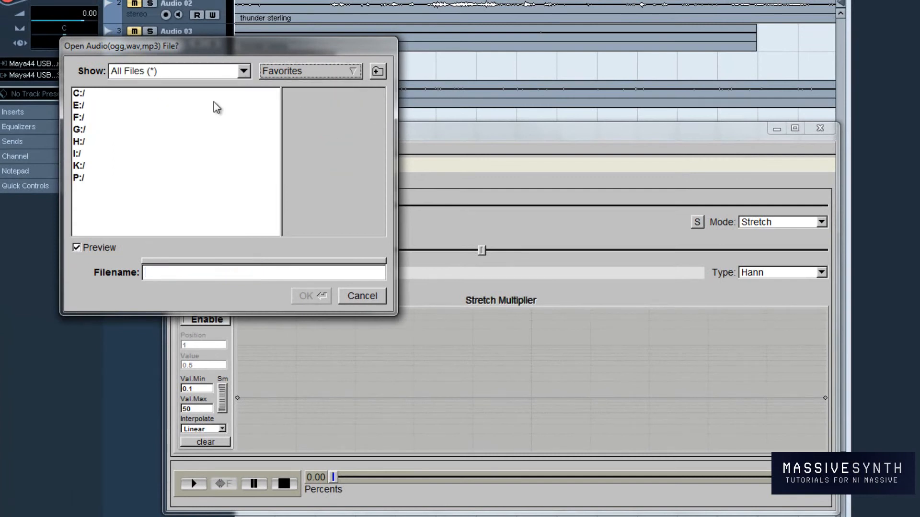
pyautogui.doubleClick(103, 169)
pyautogui.scroll(-10, 251, 161)
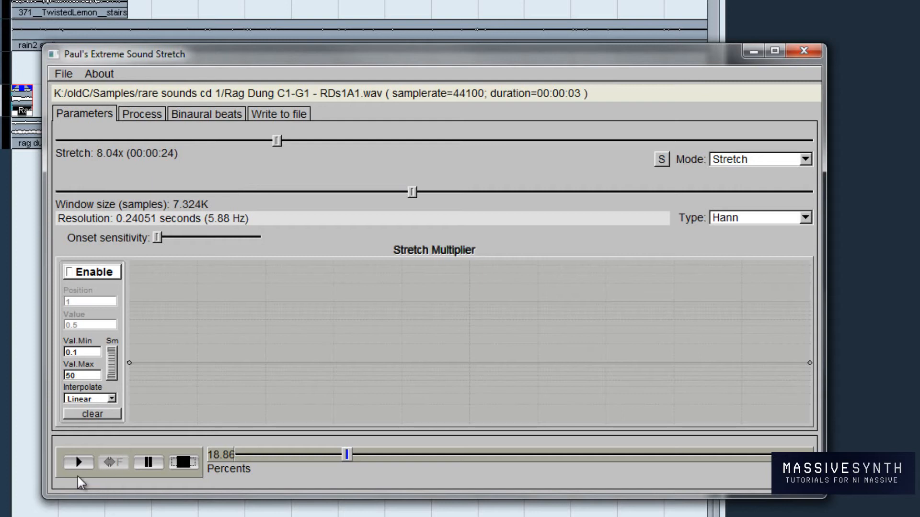
pyautogui.click(79, 467)
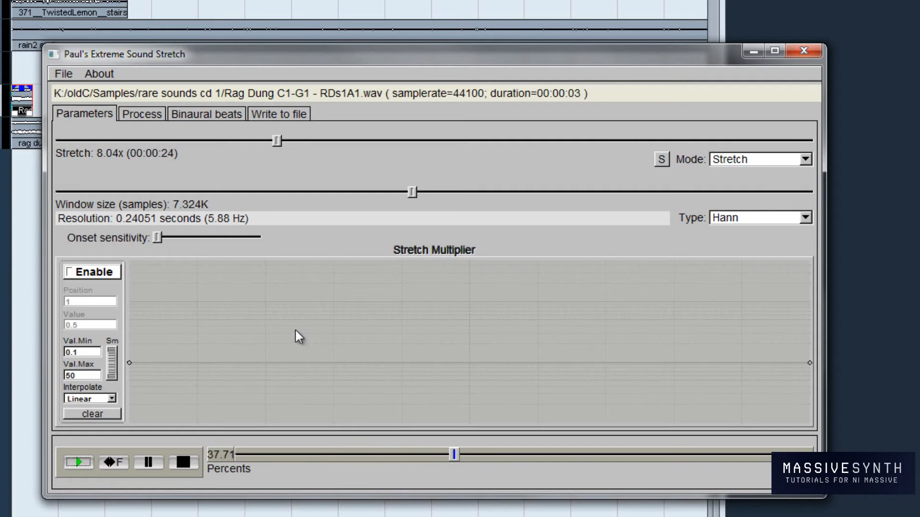
pyautogui.click(183, 461)
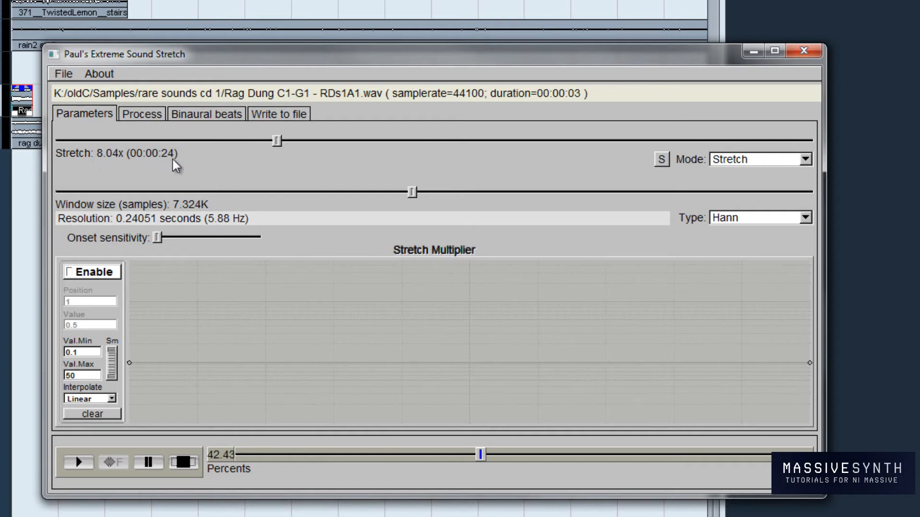
# Try Shorten mode on the Rag Dung sample with the stretch factor at about 0.084x and preview it
pyautogui.click(797, 164)
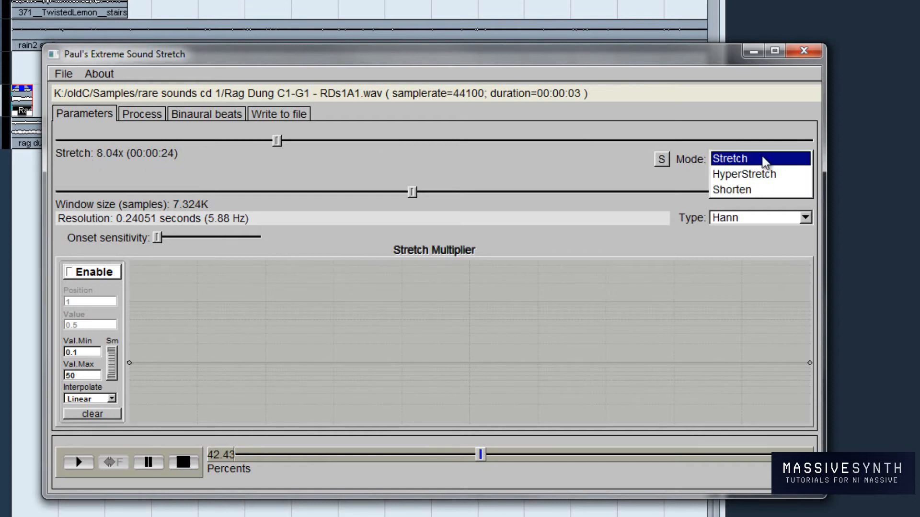
pyautogui.click(761, 190)
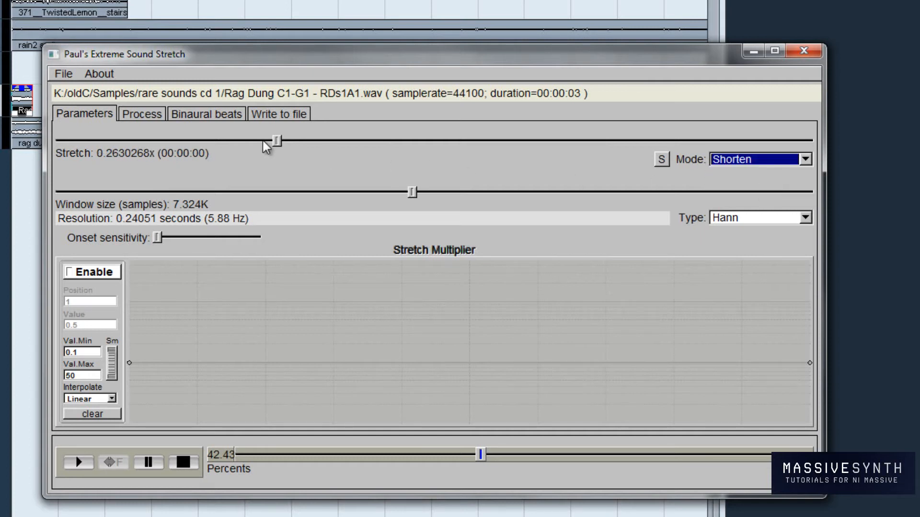
pyautogui.moveTo(276, 140); pyautogui.dragTo(461, 141)
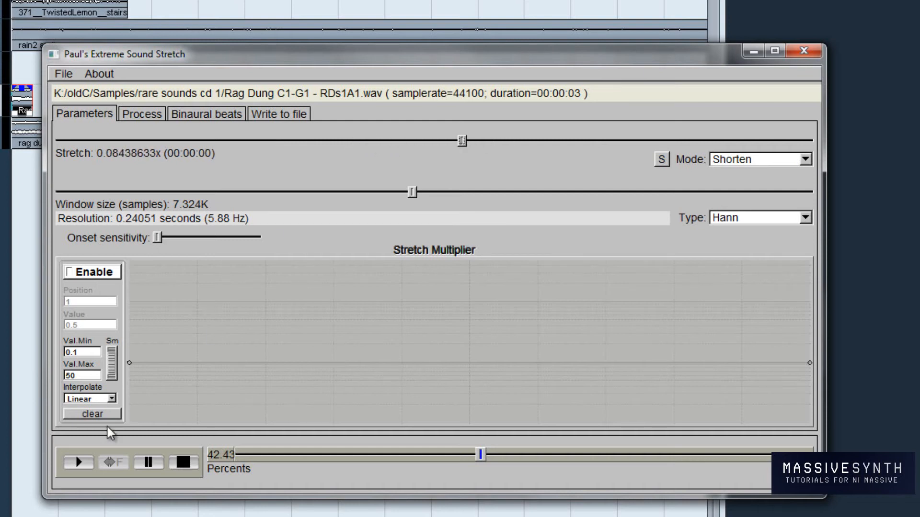
pyautogui.click(82, 466)
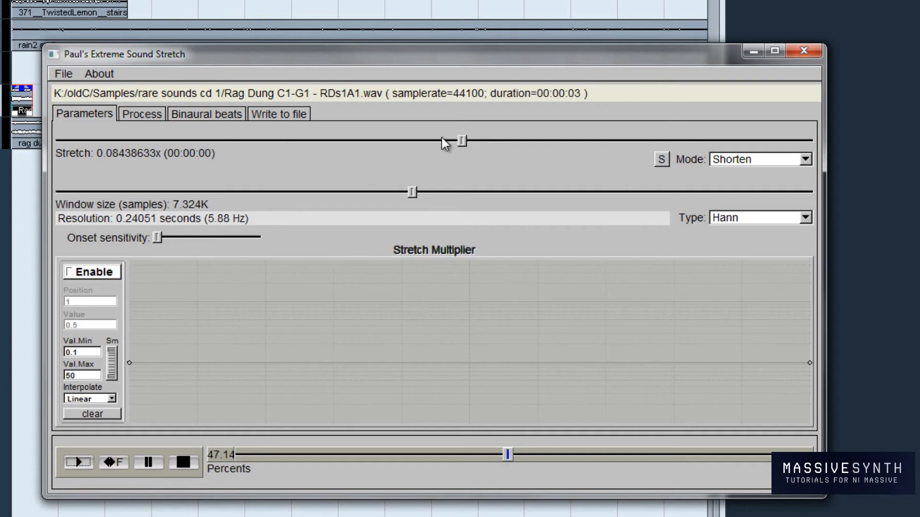
pyautogui.click(84, 458)
pyautogui.click(85, 460)
# Change the mode to HyperStretch and set the stretch factor to about 19.94x, for a length of 59 seconds
pyautogui.click(783, 161)
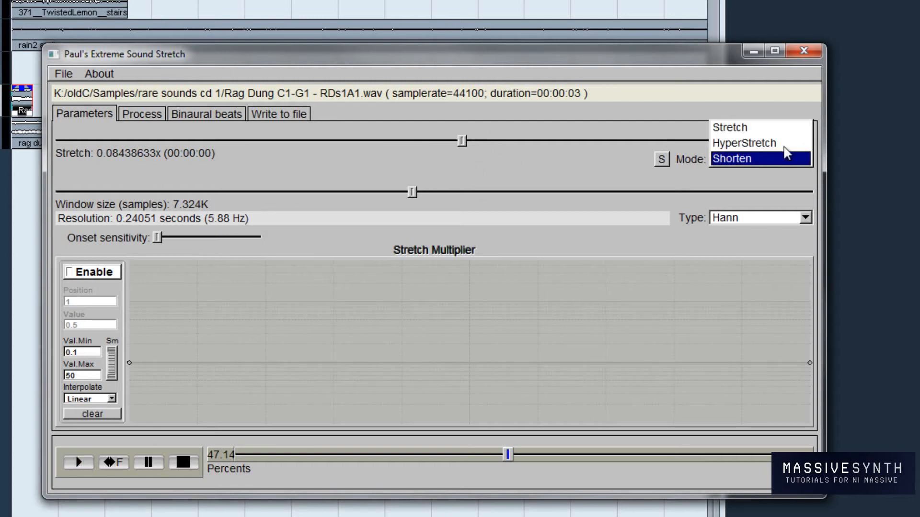
pyautogui.click(786, 141)
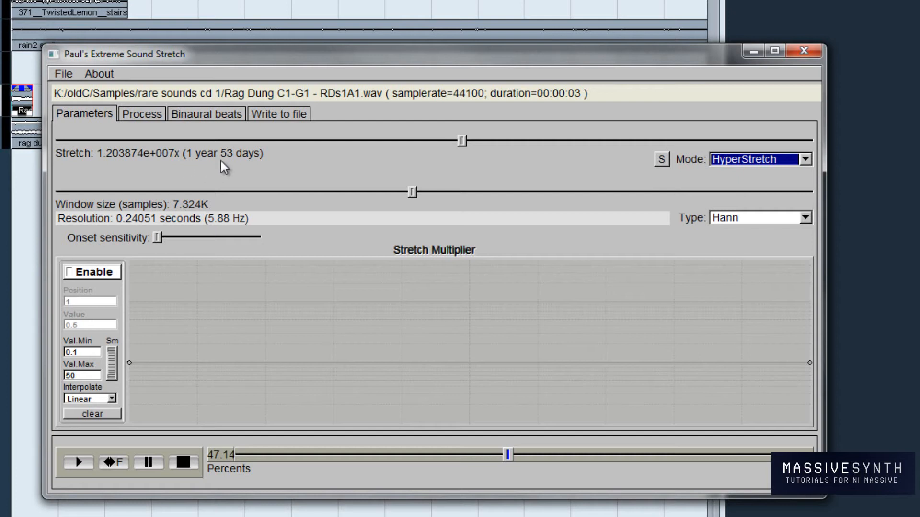
pyautogui.moveTo(464, 138); pyautogui.dragTo(191, 160)
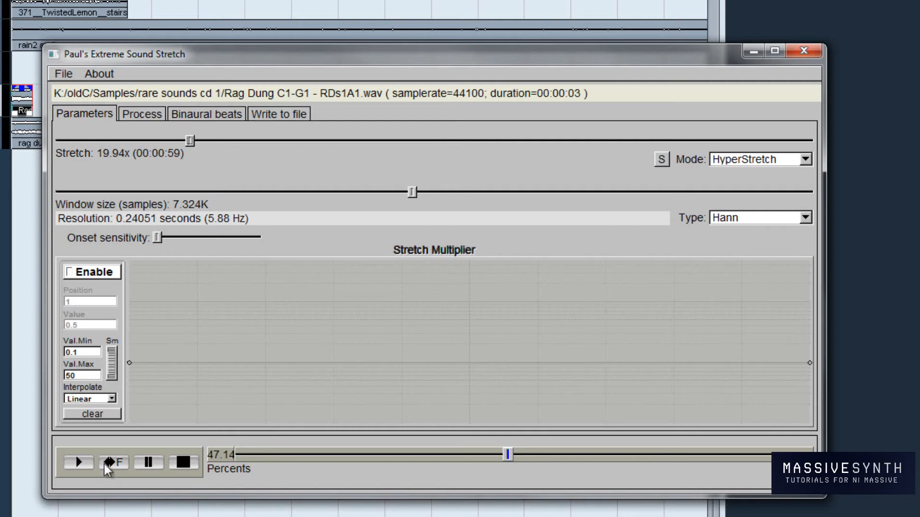
# Preview the HyperStretch version of the Rag Dung sample, rewind to the beginning, and audition it again
pyautogui.click(72, 466)
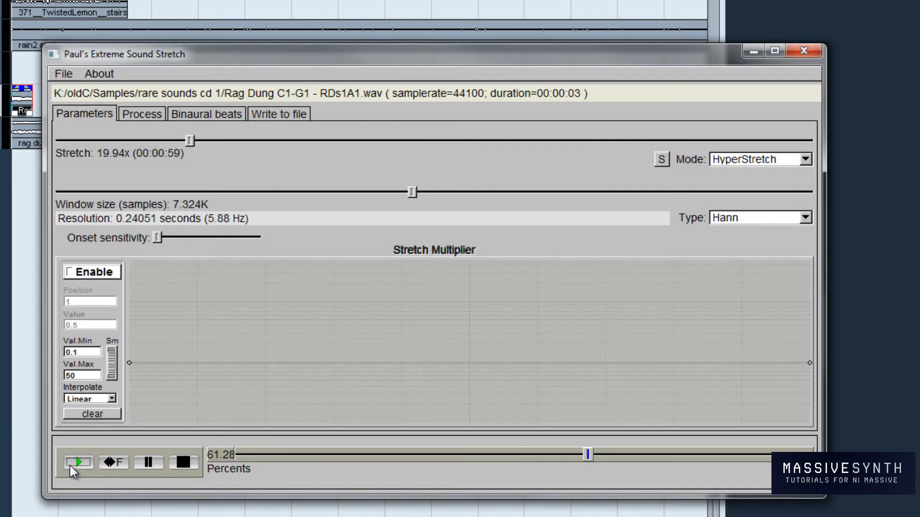
pyautogui.click(183, 461)
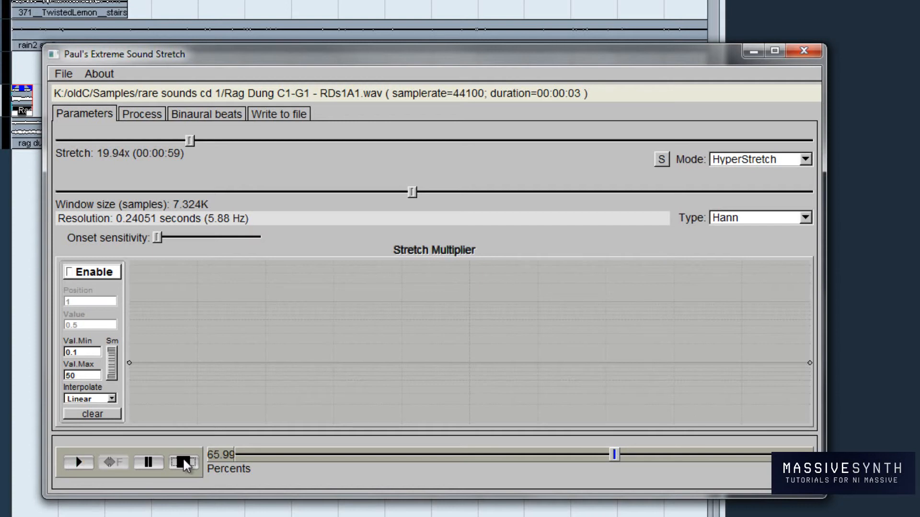
pyautogui.moveTo(587, 459); pyautogui.dragTo(245, 455)
pyautogui.click(89, 463)
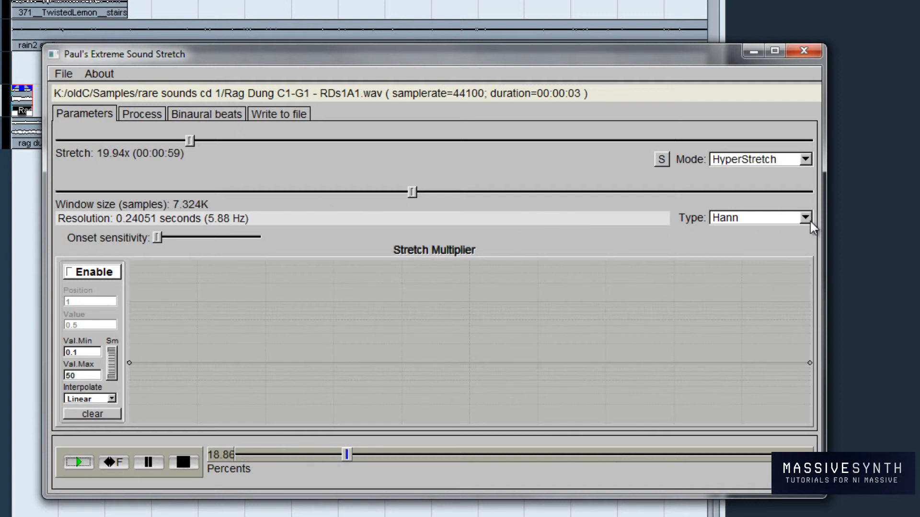
pyautogui.click(192, 459)
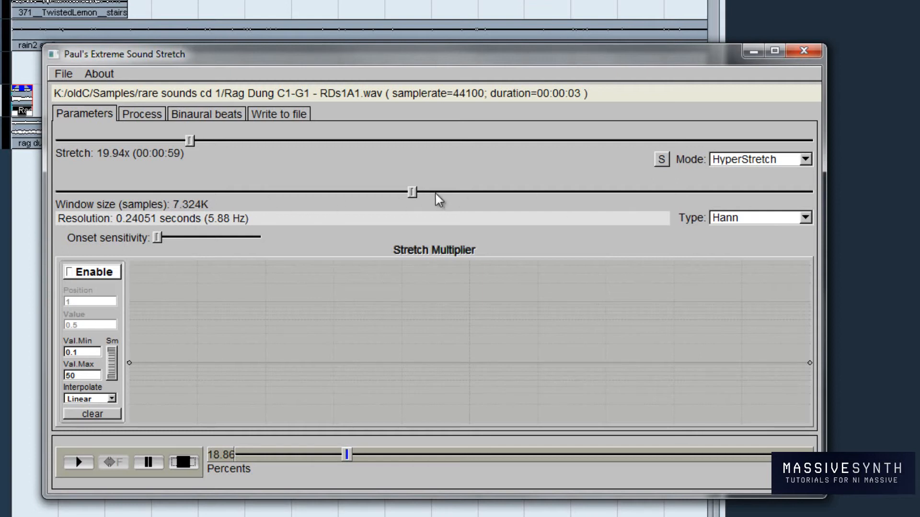
# Try a 2M window size, set it to about 2.637K samples, and look through the window type options
pyautogui.moveTo(413, 191); pyautogui.dragTo(830, 189)
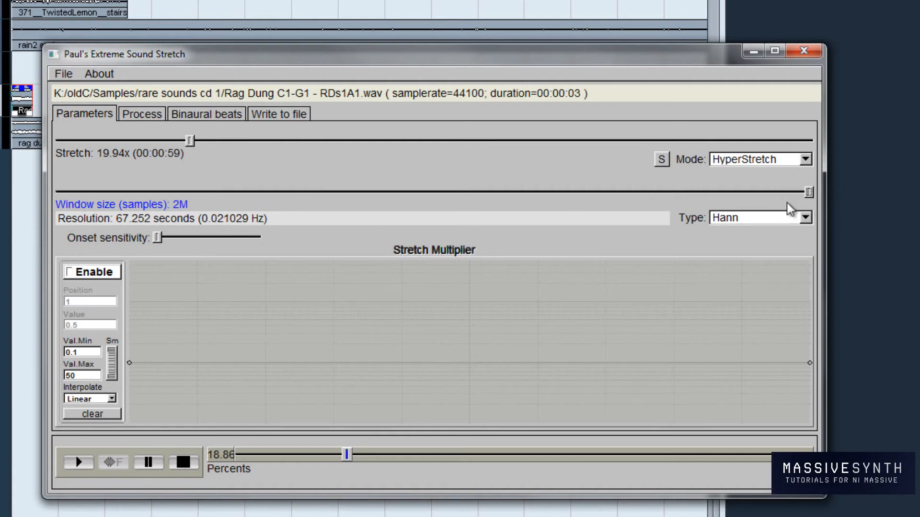
pyautogui.moveTo(809, 192); pyautogui.dragTo(317, 193)
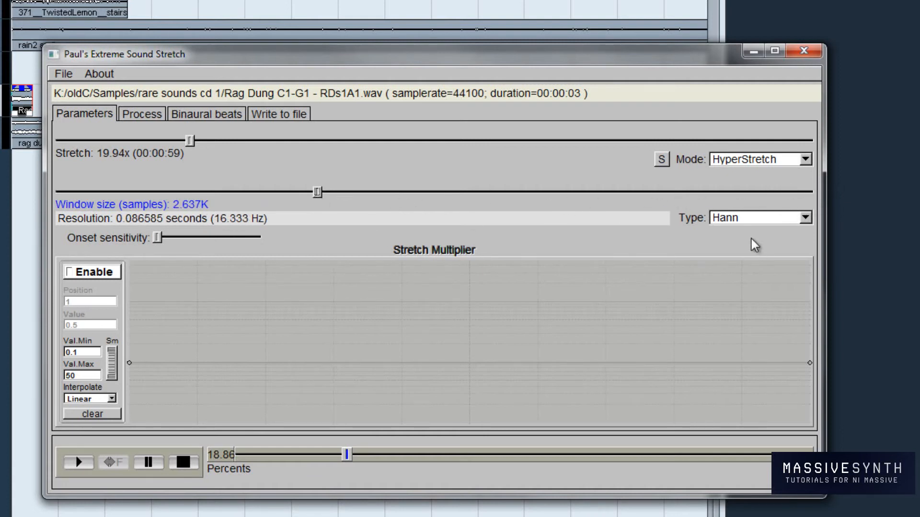
pyautogui.click(752, 220)
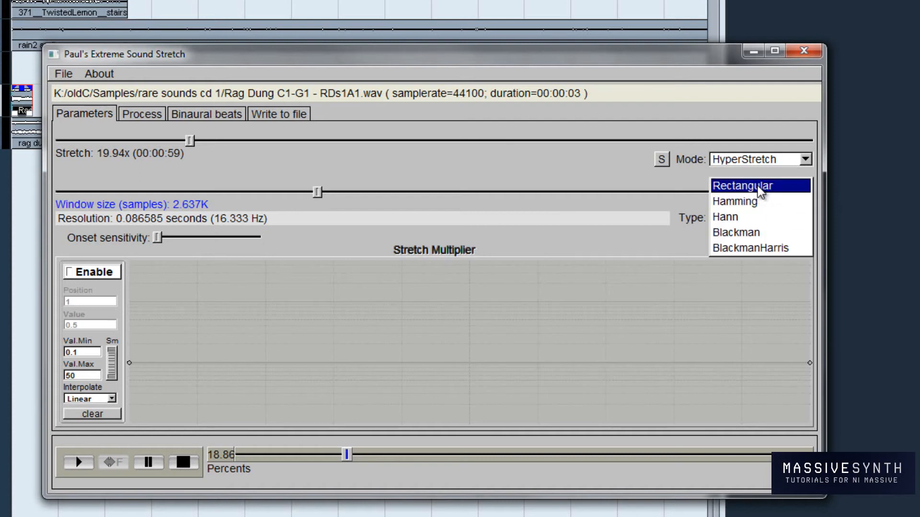
pyautogui.click(739, 226)
# Play the sample, enable Pitch Shift in the processing settings, and try -100 cents before resetting it to 0
pyautogui.click(135, 113)
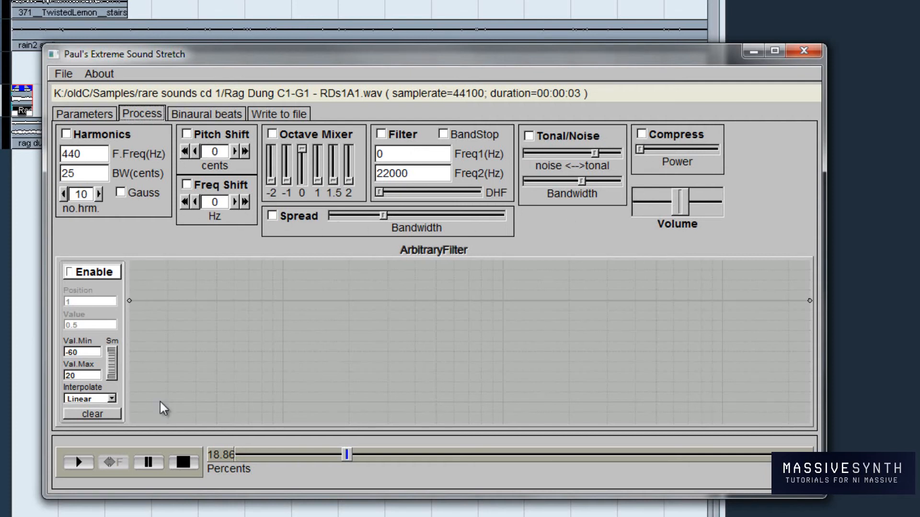
pyautogui.click(77, 465)
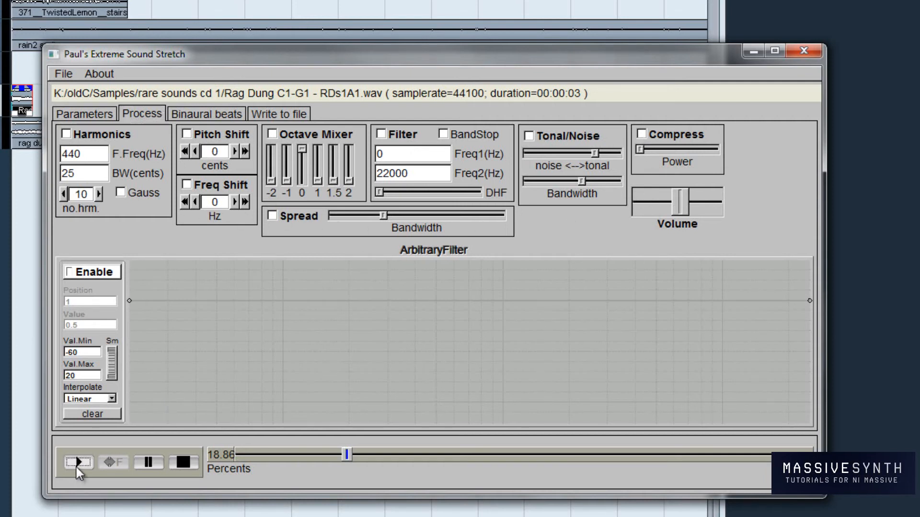
pyautogui.click(188, 133)
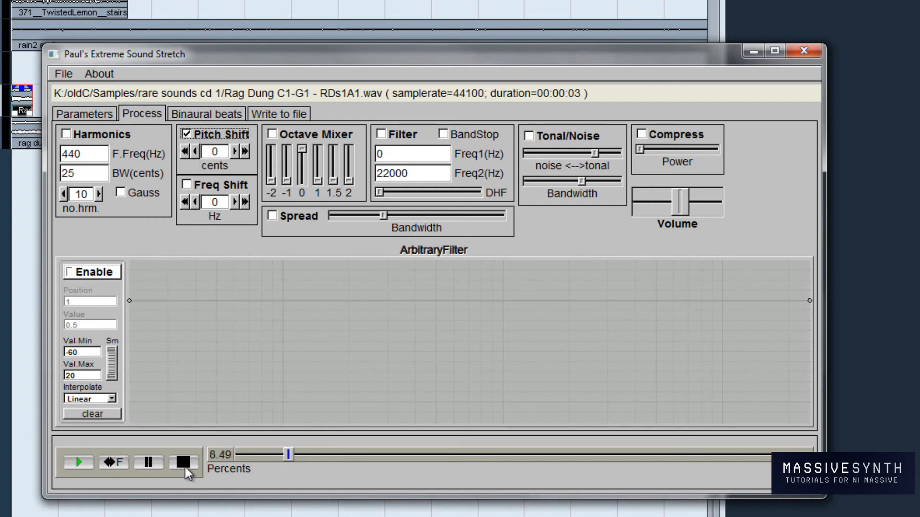
pyautogui.click(183, 153)
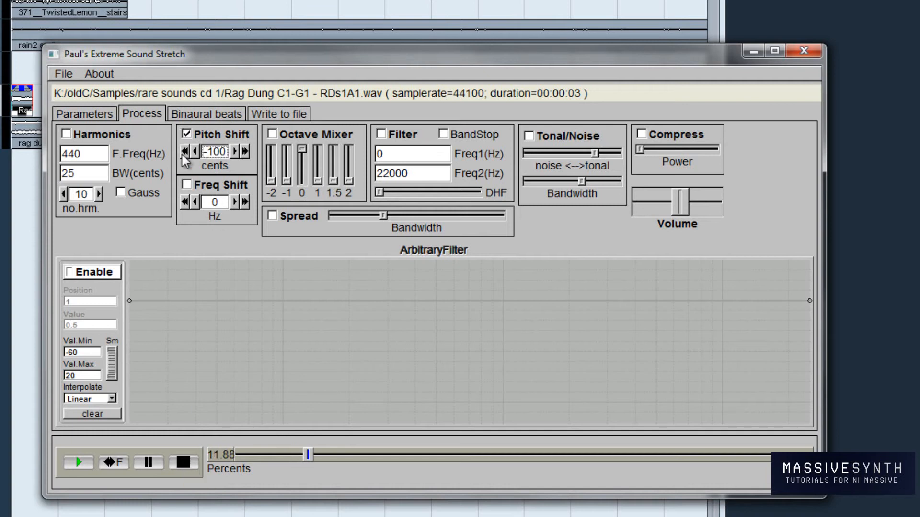
pyautogui.click(244, 152)
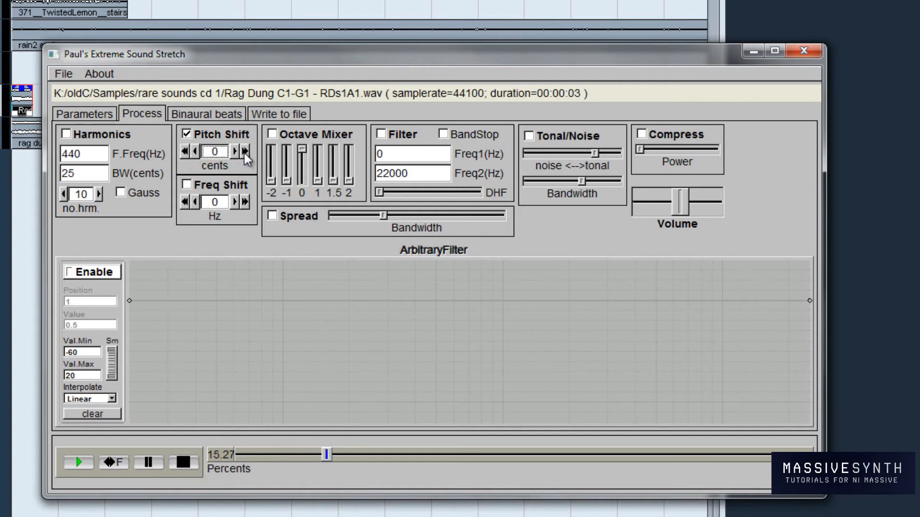
# Lower the Pitch Shift to -12 cents during playback and stop the sample
pyautogui.click(196, 152)
pyautogui.click(196, 152)
pyautogui.click(195, 153)
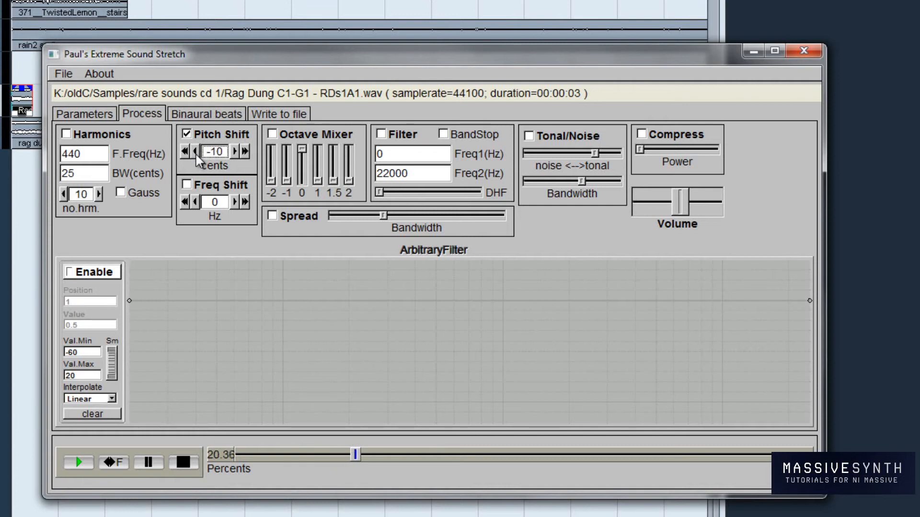
pyautogui.click(179, 463)
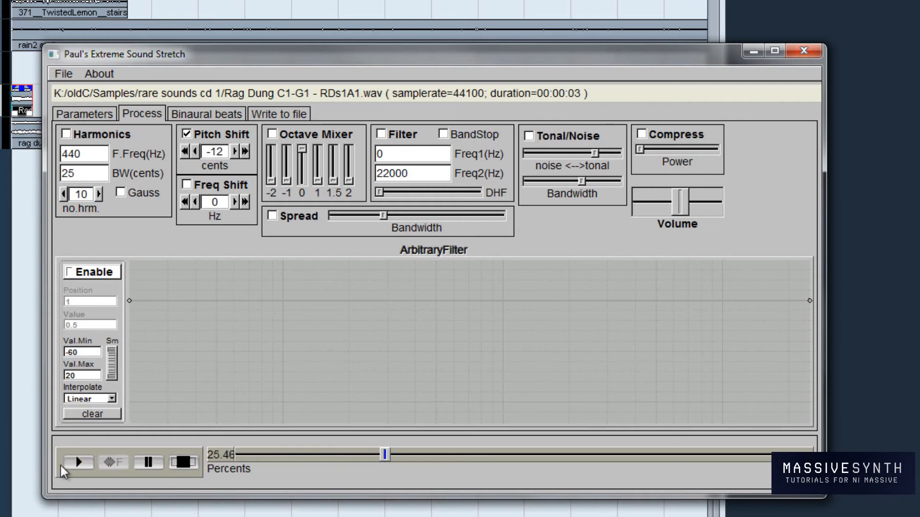
# Replay the sample while lowering the Pitch Shift to -24 cents, and restart playback to hear the result
pyautogui.click(70, 465)
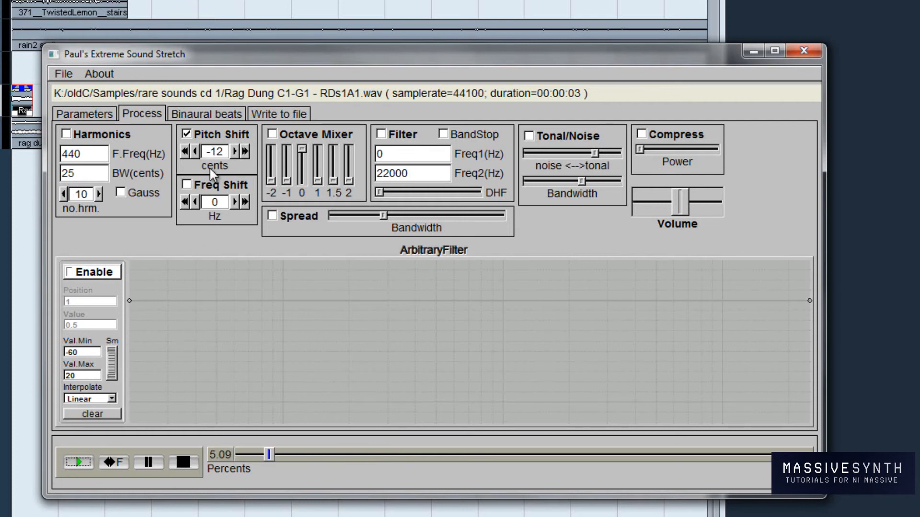
pyautogui.doubleClick(195, 156)
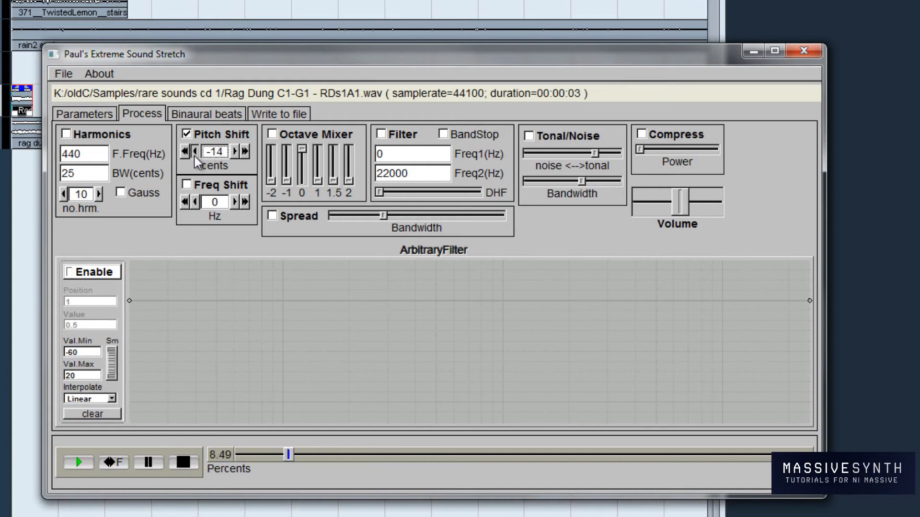
pyautogui.tripleClick(194, 152)
pyautogui.doubleClick(194, 156)
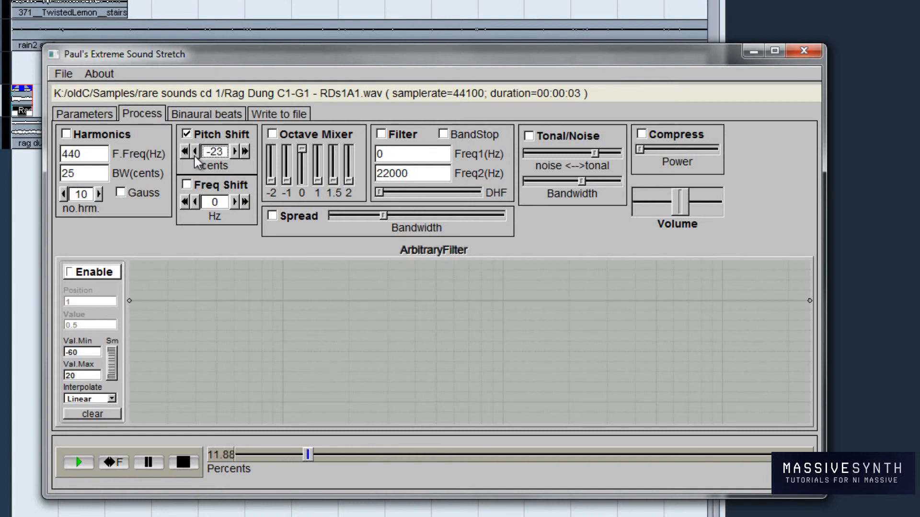
pyautogui.click(177, 461)
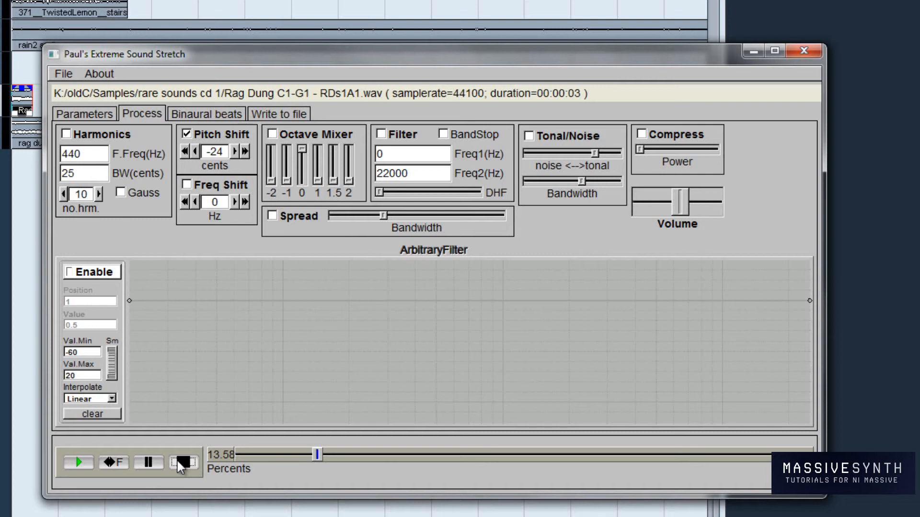
pyautogui.click(77, 464)
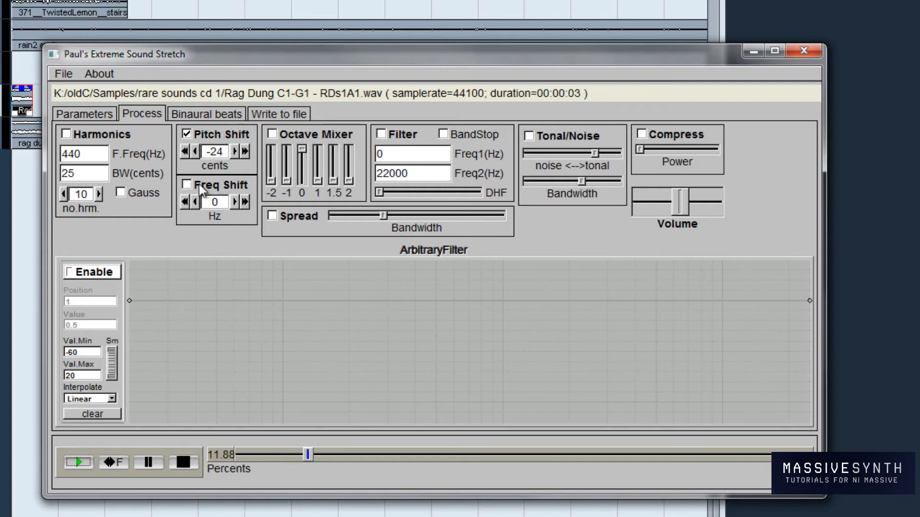
# Lower the Pitch Shift to -36 cents during playback, and restart the sample to hear the result
pyautogui.click(191, 155)
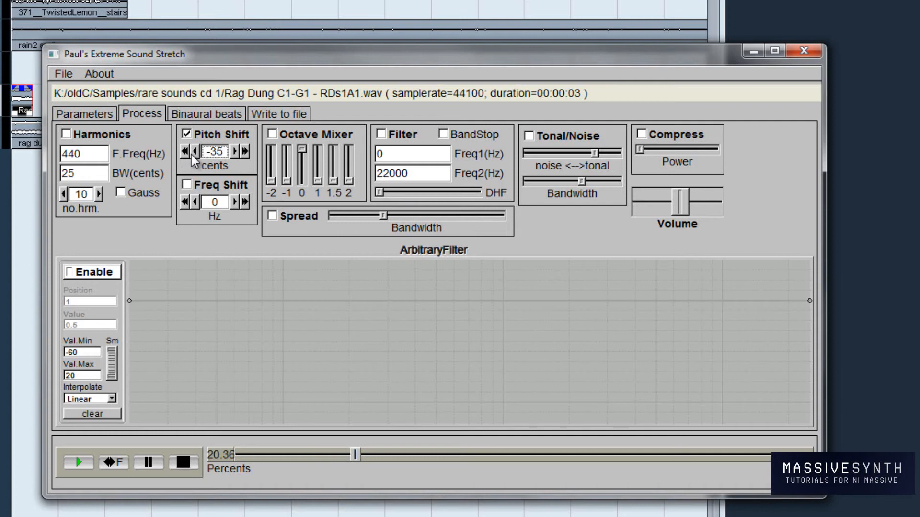
pyautogui.click(192, 154)
pyautogui.click(235, 151)
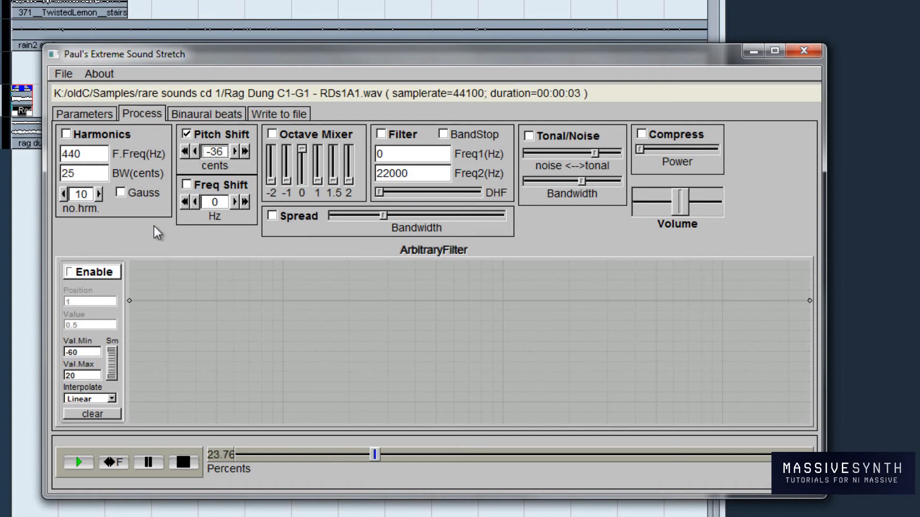
pyautogui.click(183, 462)
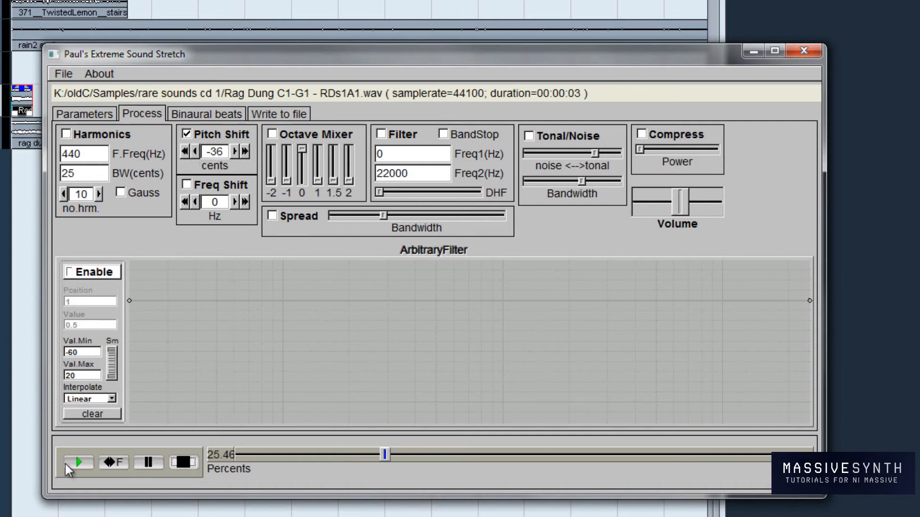
pyautogui.click(72, 464)
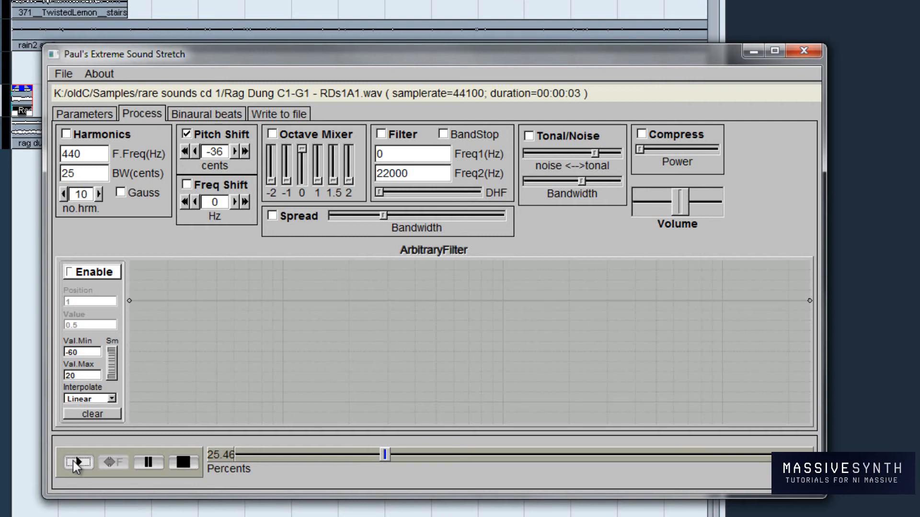
pyautogui.click(74, 463)
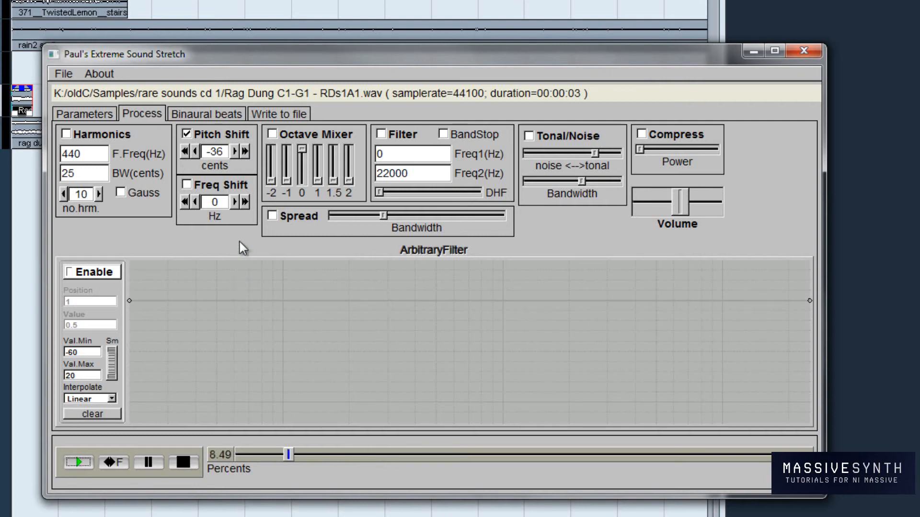
# Disable Pitch Shift, enable Freq Shift at -40 Hz, and replay the sample
pyautogui.click(191, 134)
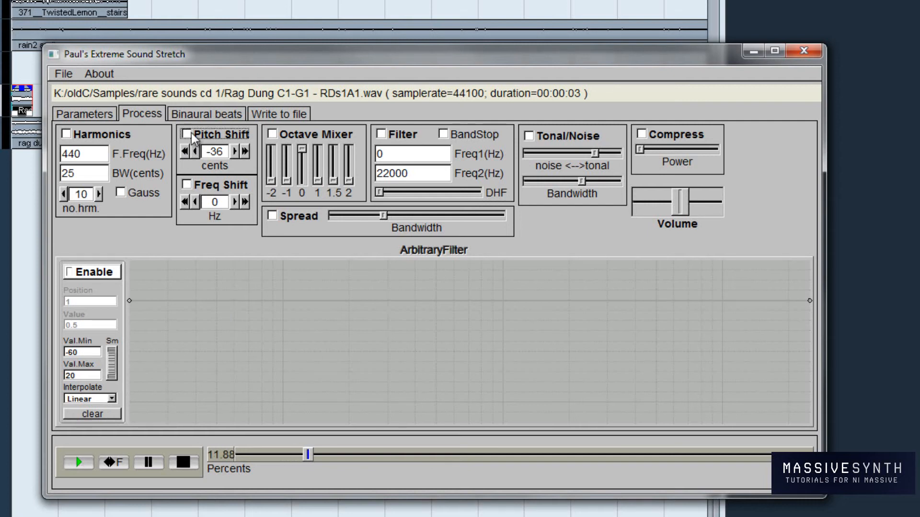
pyautogui.click(181, 462)
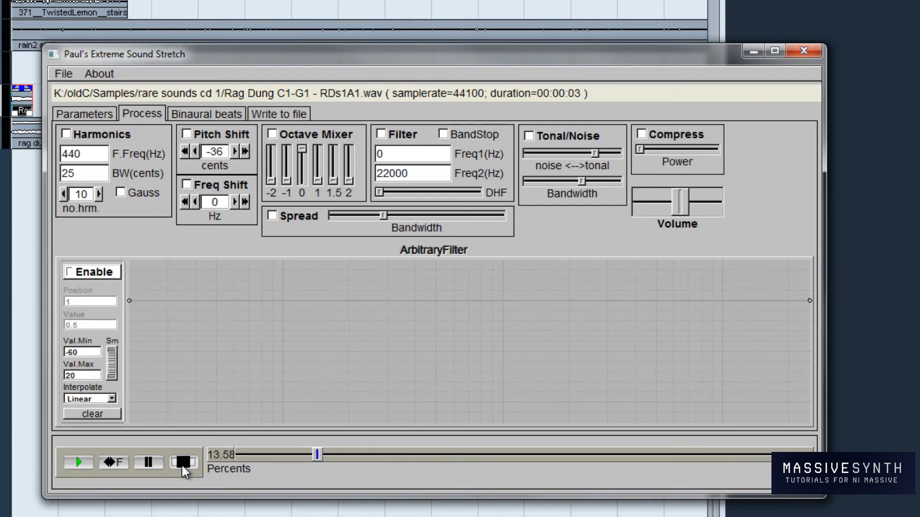
pyautogui.click(187, 185)
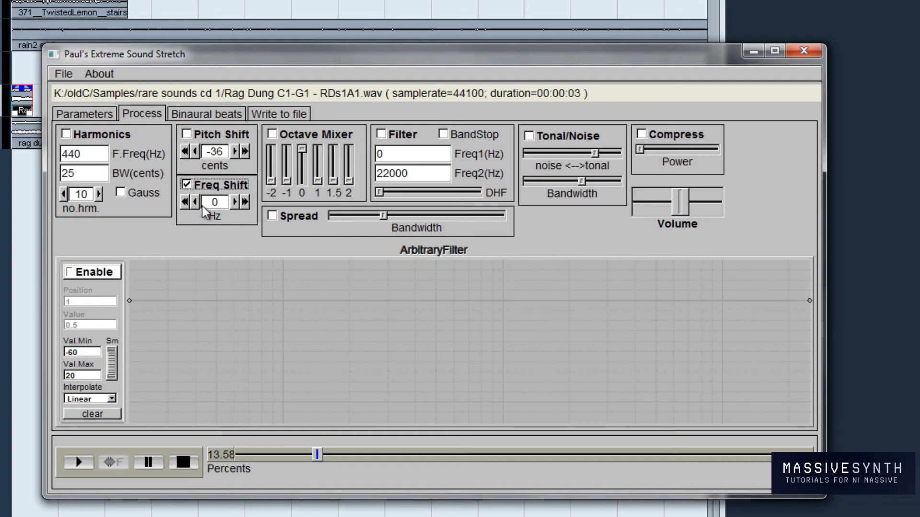
pyautogui.click(196, 203)
pyautogui.click(197, 206)
pyautogui.click(197, 206)
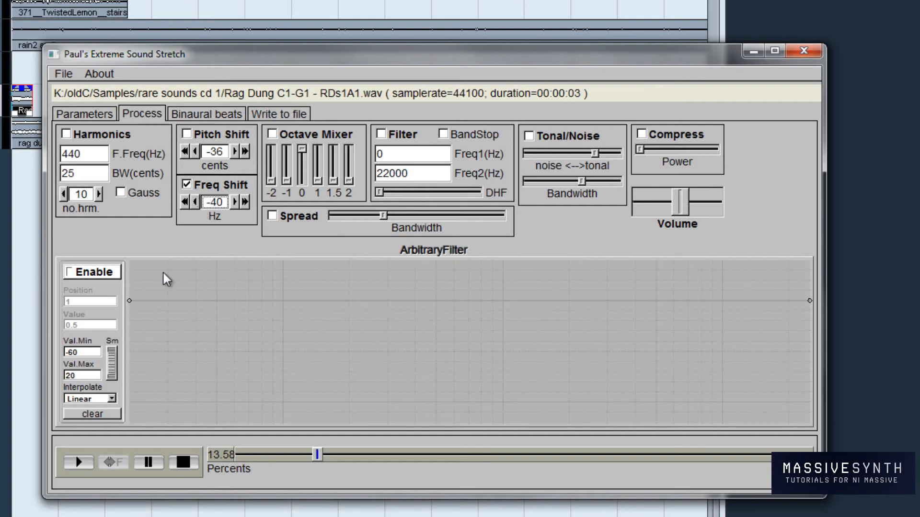
pyautogui.click(74, 462)
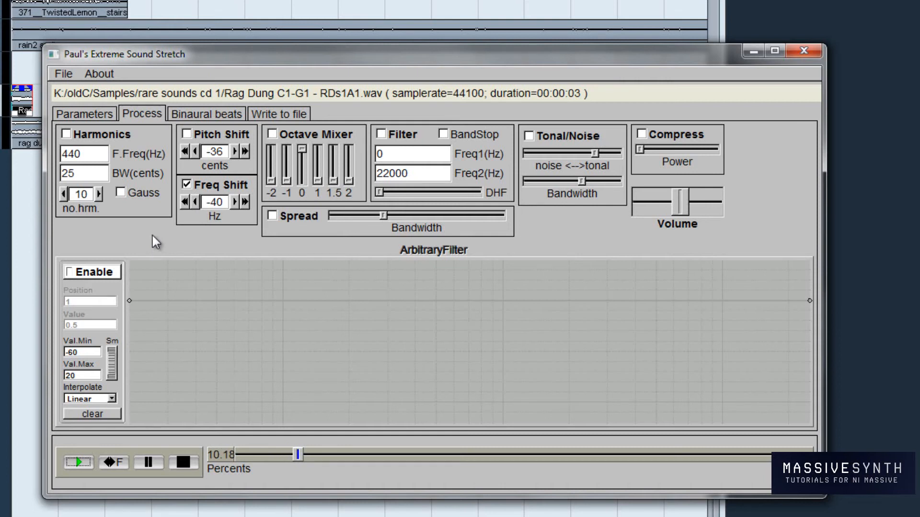
# Raise the Freq Shift to -30 Hz during playback, stop the sample, and disable Freq Shift
pyautogui.click(235, 207)
pyautogui.click(234, 206)
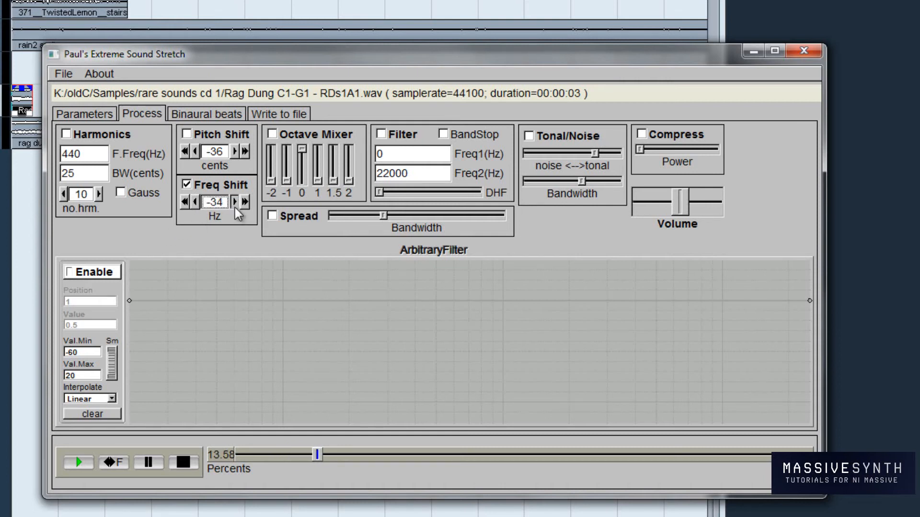
pyautogui.click(234, 202)
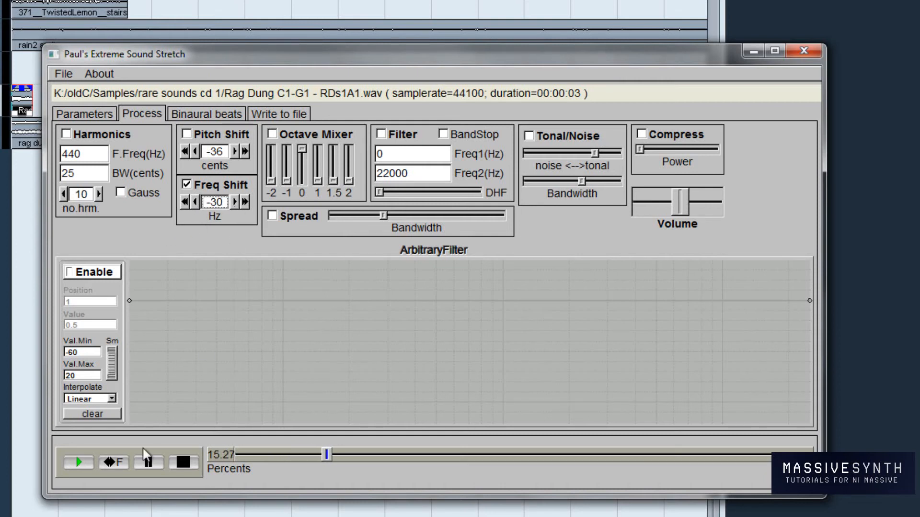
pyautogui.click(176, 463)
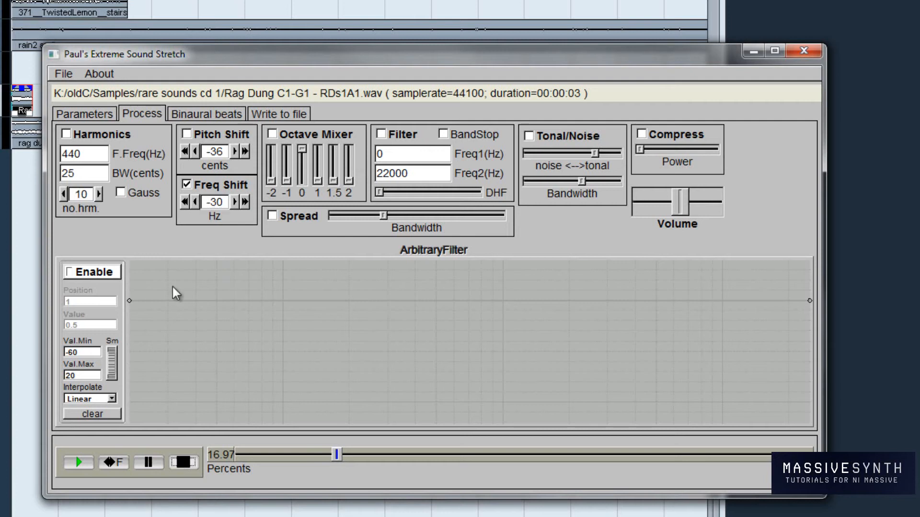
pyautogui.click(187, 185)
# Enable the Octave Mixer, raise the -2 octave level to full, and play the sample
pyautogui.click(271, 134)
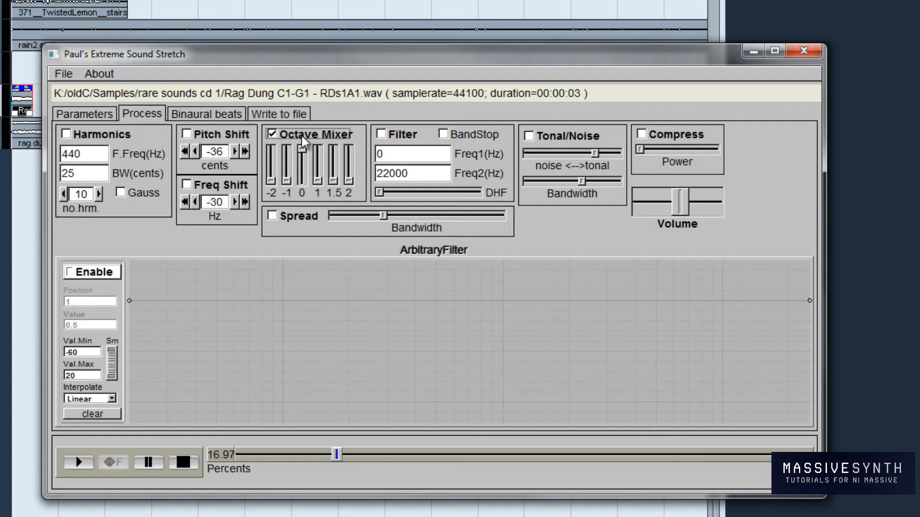
pyautogui.click(274, 181)
pyautogui.click(86, 461)
pyautogui.click(86, 462)
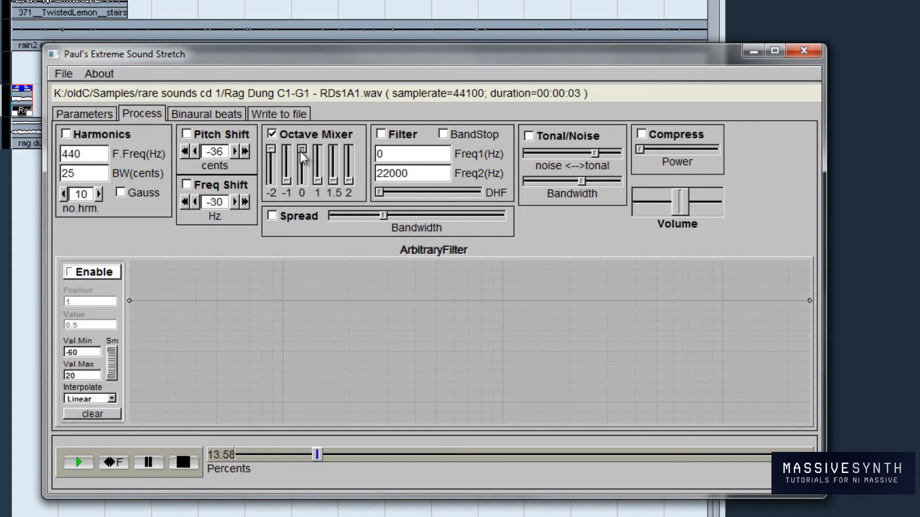
# Leave only the -1 octave level raised to full in the Octave Mixer, re-enable Pitch Shift, and stop playback
pyautogui.moveTo(301, 151); pyautogui.dragTo(302, 224)
pyautogui.moveTo(271, 151); pyautogui.dragTo(270, 216)
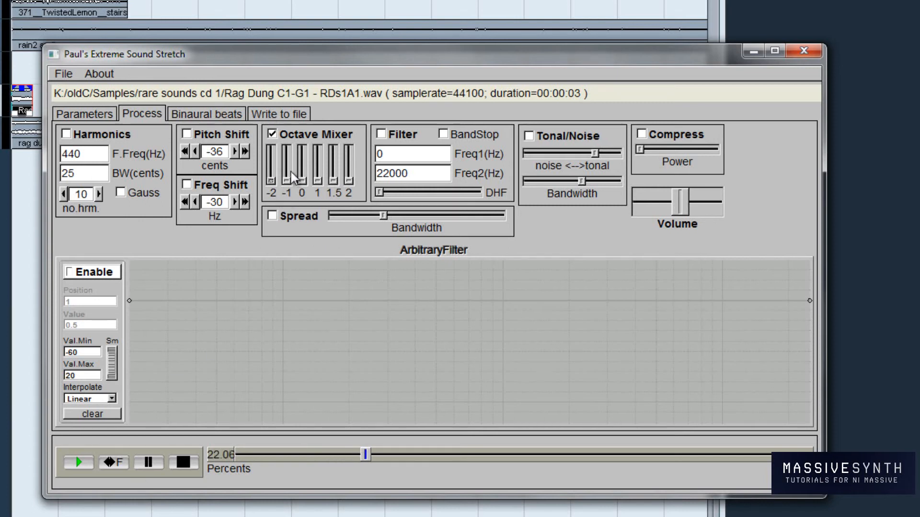
pyautogui.moveTo(288, 182); pyautogui.dragTo(287, 154)
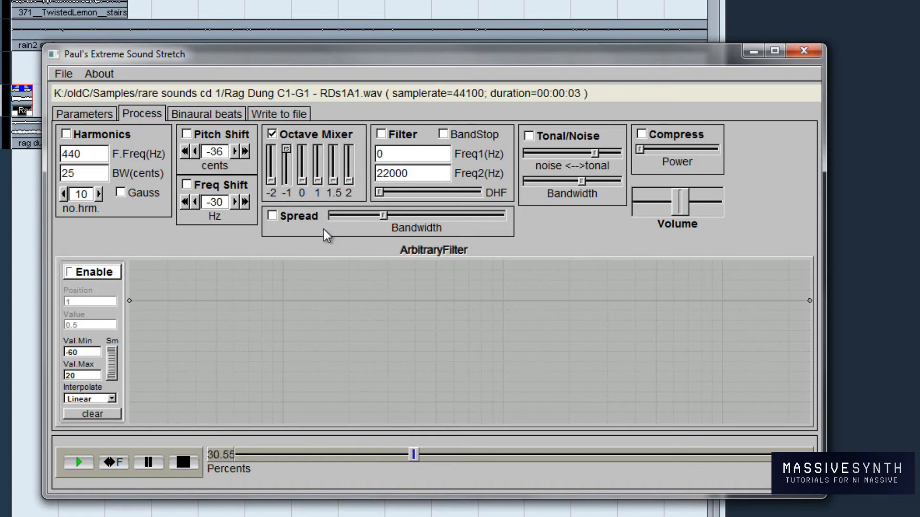
pyautogui.click(186, 133)
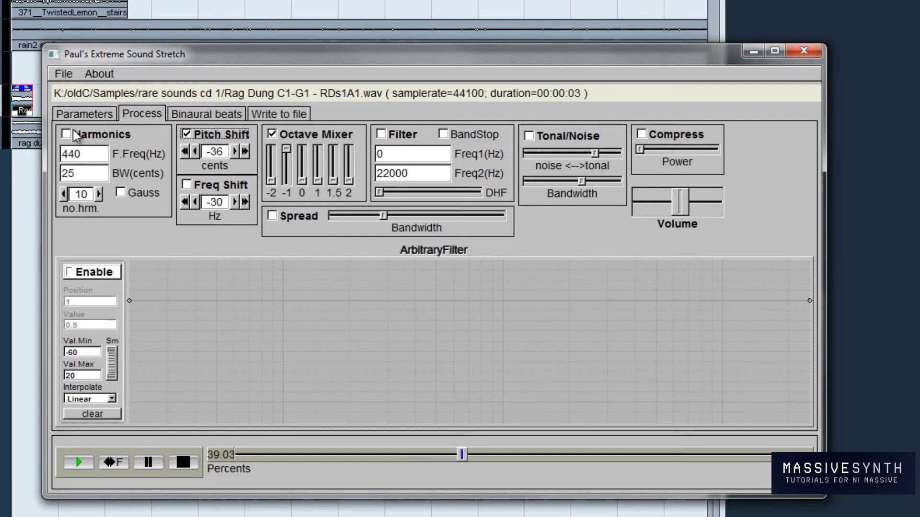
pyautogui.click(184, 464)
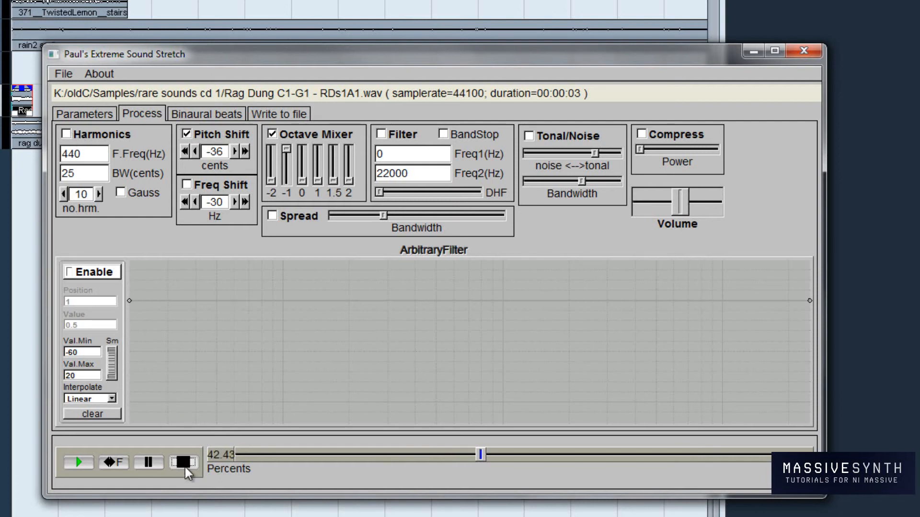
# Try Harmonics during playback with a 40 Hz fundamental frequency and Gauss enabled, and switch Harmonics off again
pyautogui.click(80, 130)
pyautogui.click(92, 462)
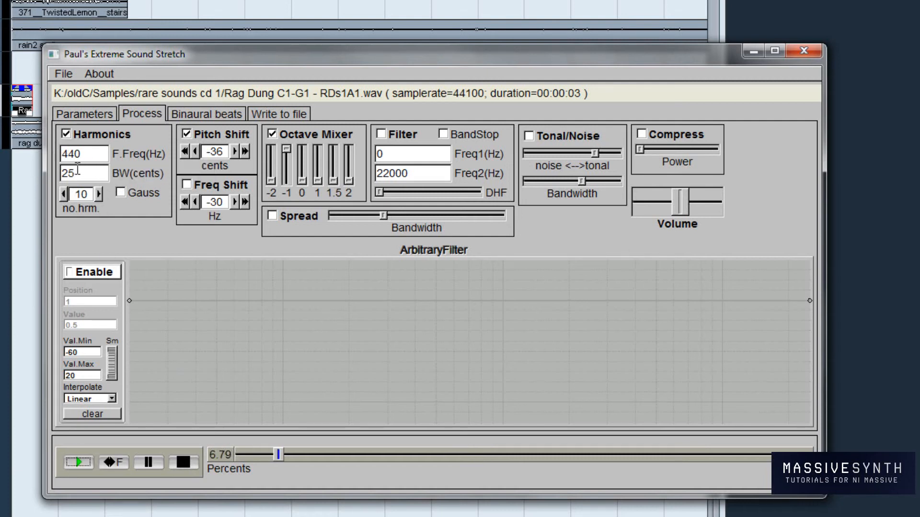
pyautogui.doubleClick(87, 154)
pyautogui.write('40')
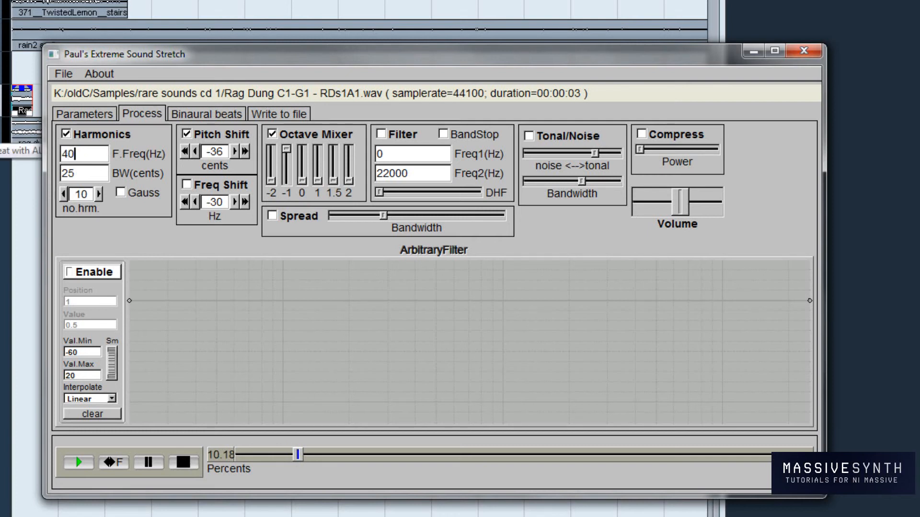
pyautogui.click(77, 174)
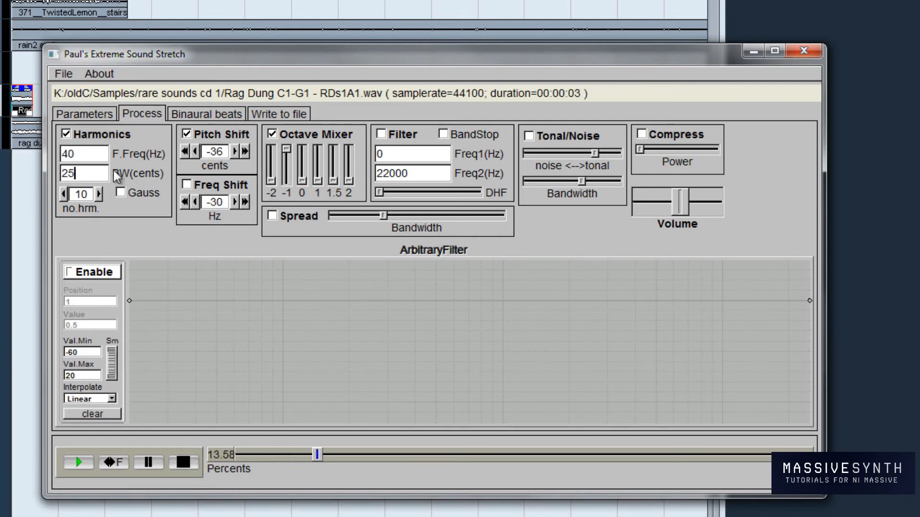
pyautogui.click(120, 193)
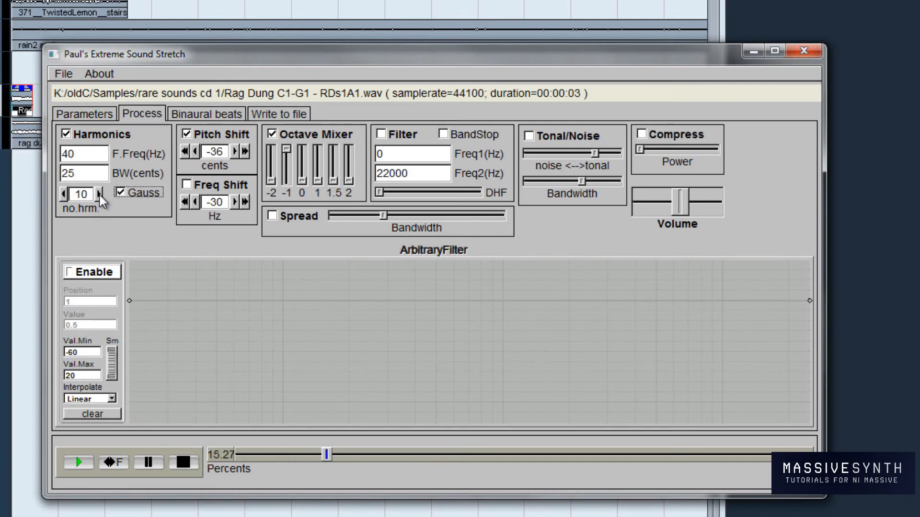
pyautogui.click(66, 134)
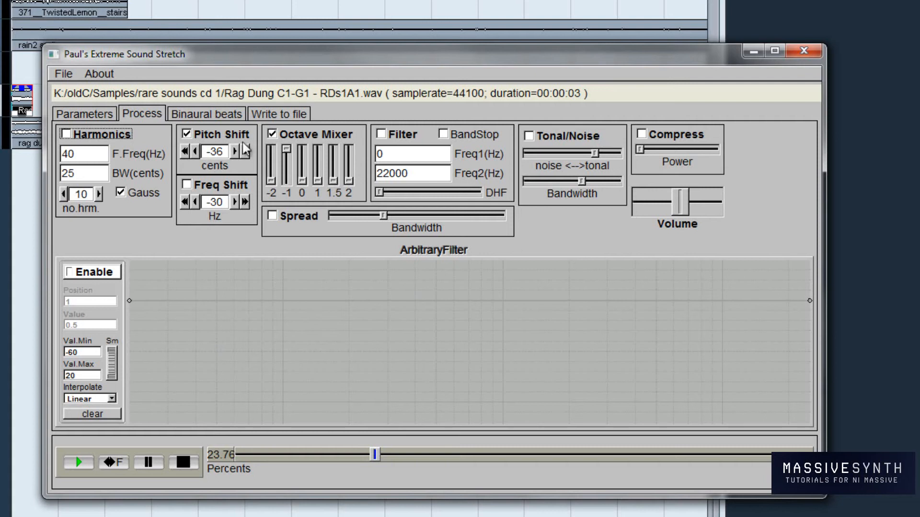
# Enable Spread, raise its bandwidth to about three quarters during playback, and stop the sample
pyautogui.click(272, 215)
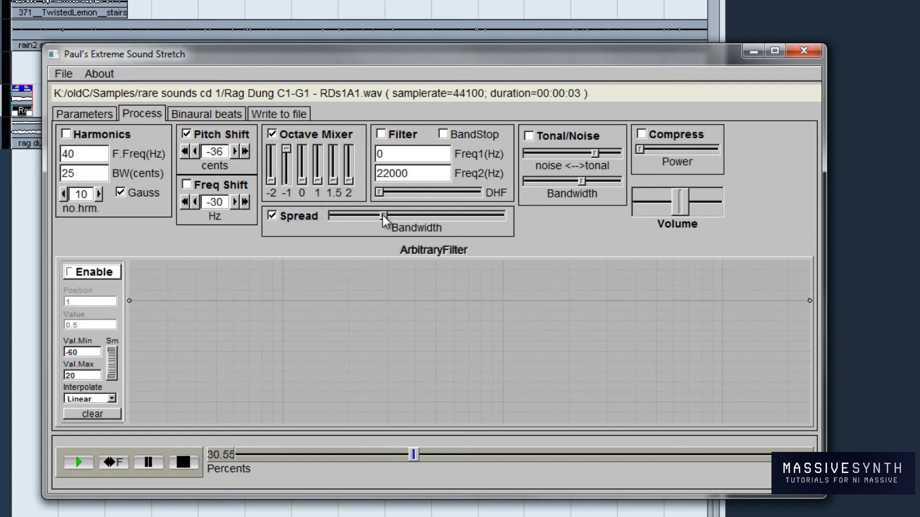
pyautogui.moveTo(382, 215); pyautogui.dragTo(433, 216)
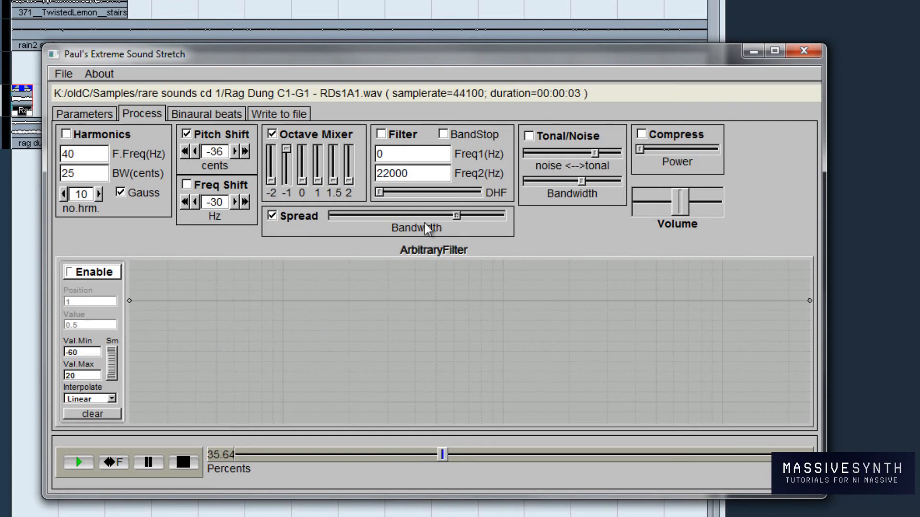
pyautogui.click(186, 469)
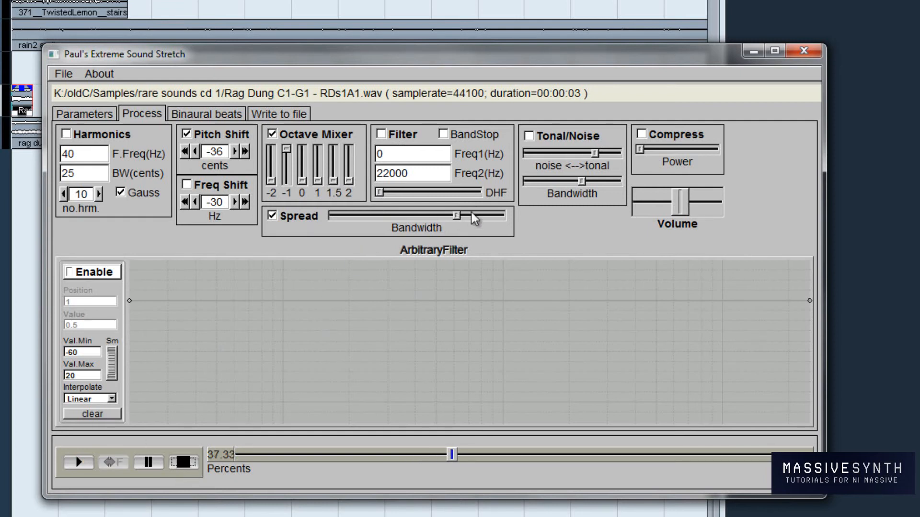
# Compare the minimum and maximum Spread bandwidth by replaying the sample, and stop playback
pyautogui.moveTo(457, 214); pyautogui.dragTo(252, 229)
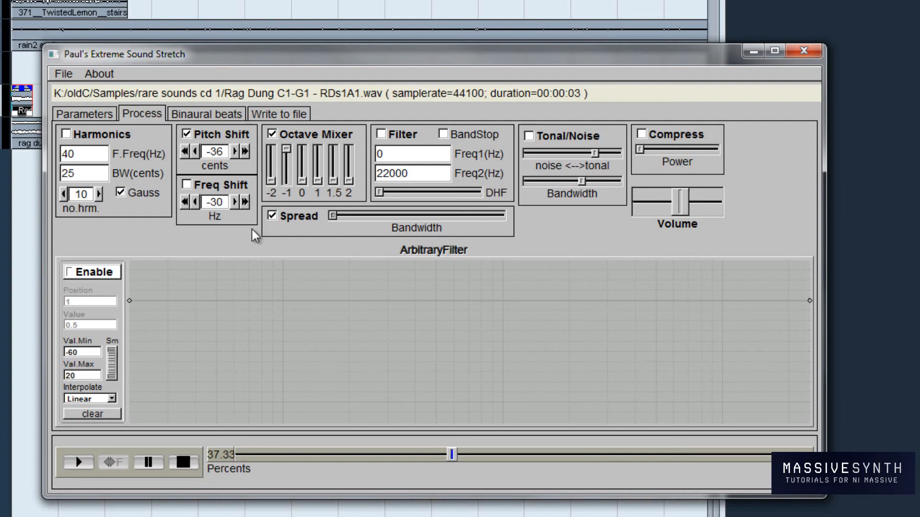
pyautogui.click(78, 462)
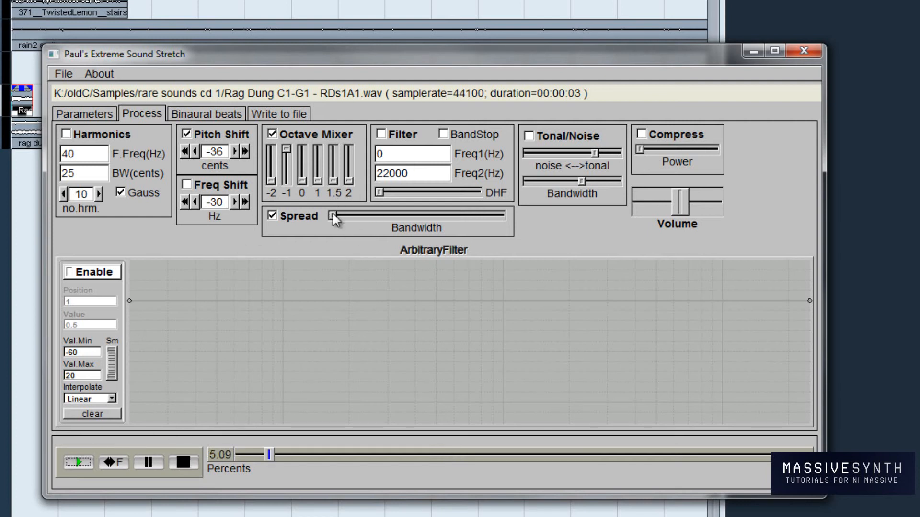
pyautogui.moveTo(333, 213); pyautogui.dragTo(522, 211)
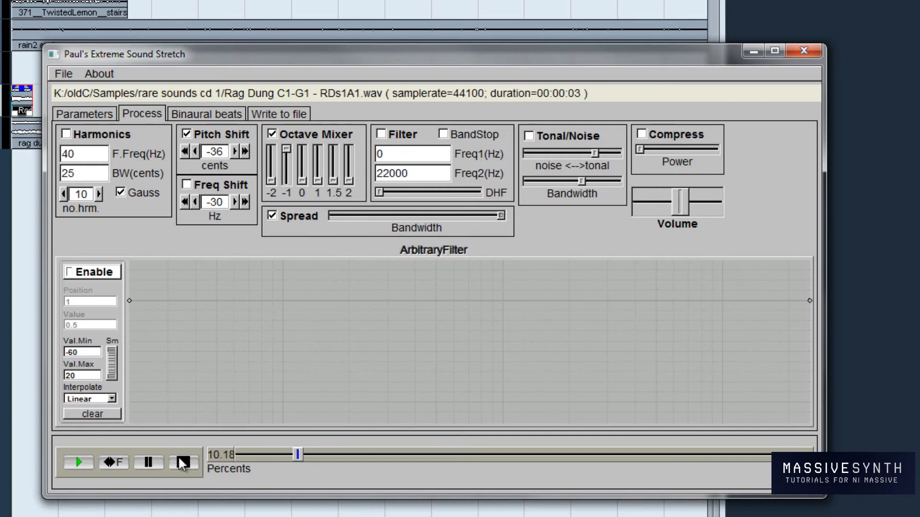
pyautogui.click(76, 462)
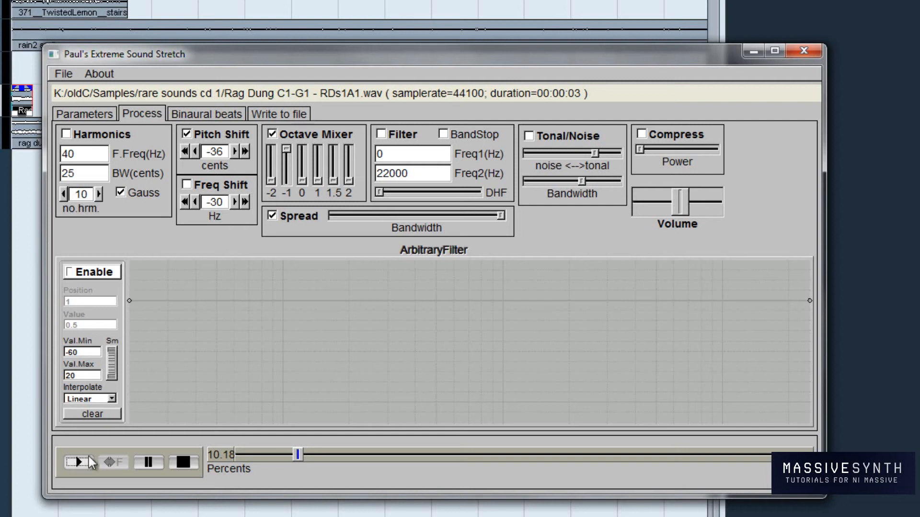
pyautogui.click(182, 463)
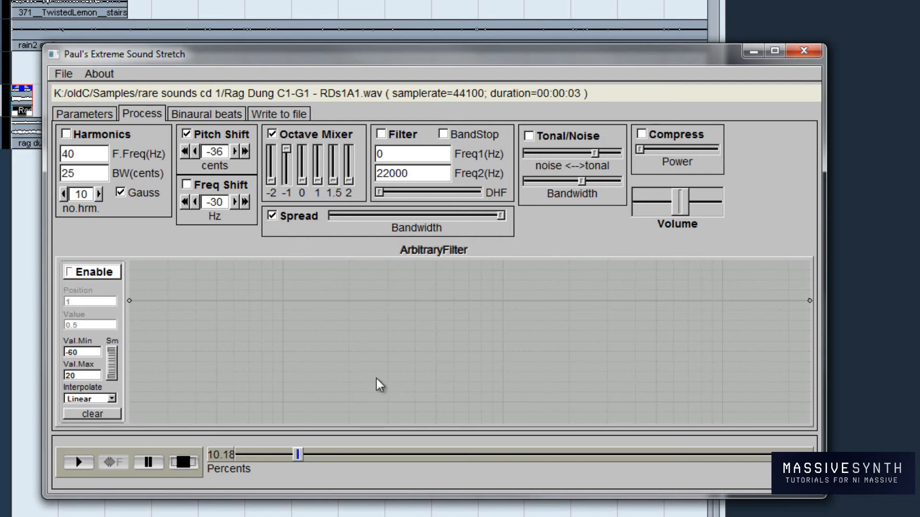
# Replay the sample with the Spread bandwidth reduced to slightly below the middle, and enable Tonal/Noise
pyautogui.click(77, 464)
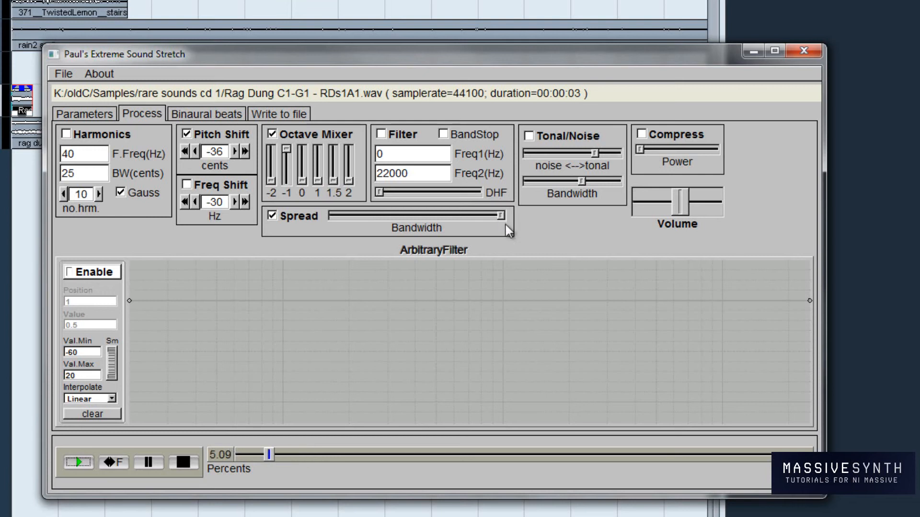
pyautogui.moveTo(442, 218); pyautogui.dragTo(412, 228)
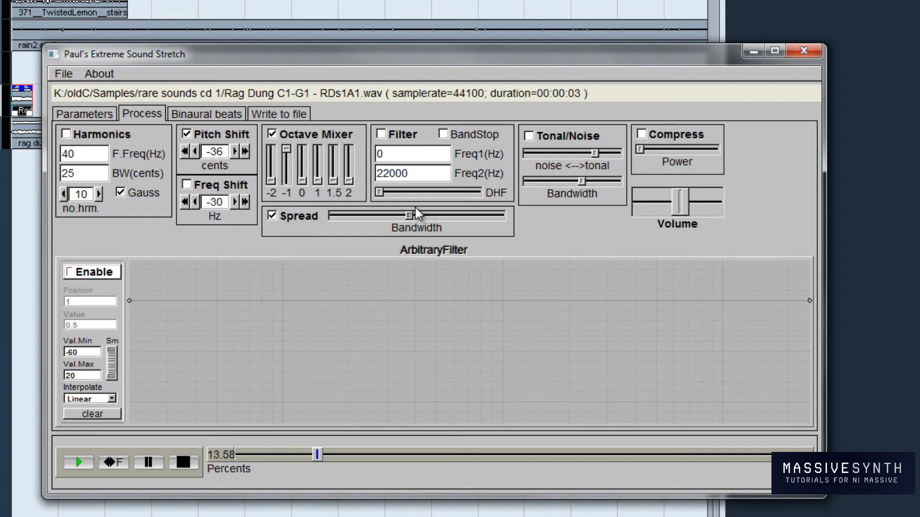
pyautogui.click(529, 137)
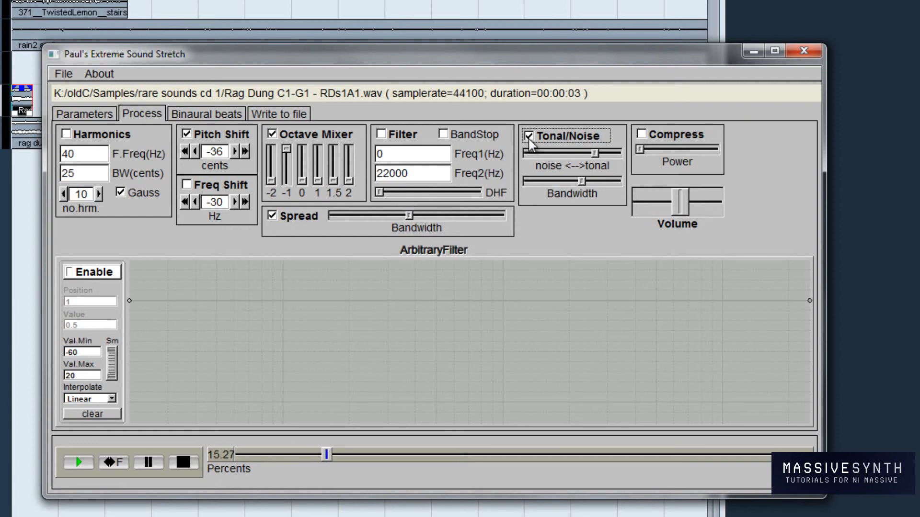
# Try different noise/tonal balance and bandwidth settings during playback, including full tonal, and switch Tonal/Noise off
pyautogui.click(594, 152)
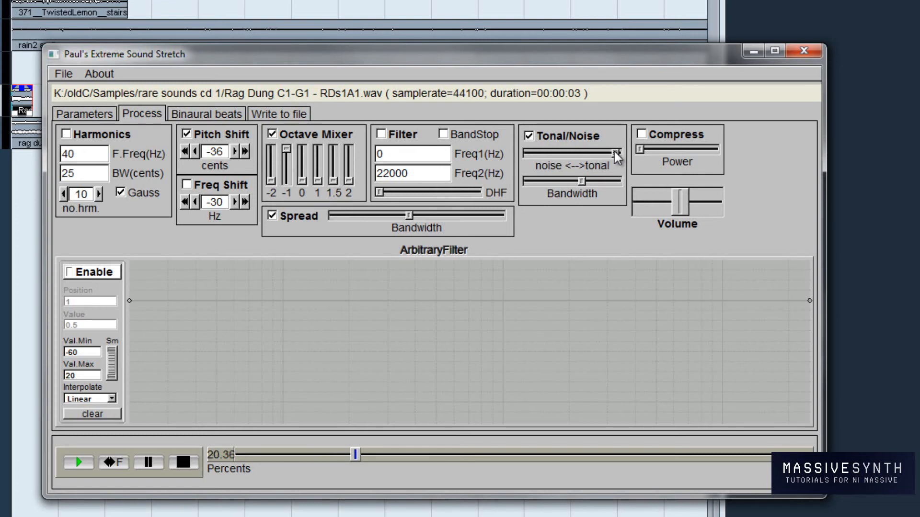
pyautogui.moveTo(614, 151); pyautogui.dragTo(566, 158)
pyautogui.moveTo(561, 154); pyautogui.dragTo(561, 194)
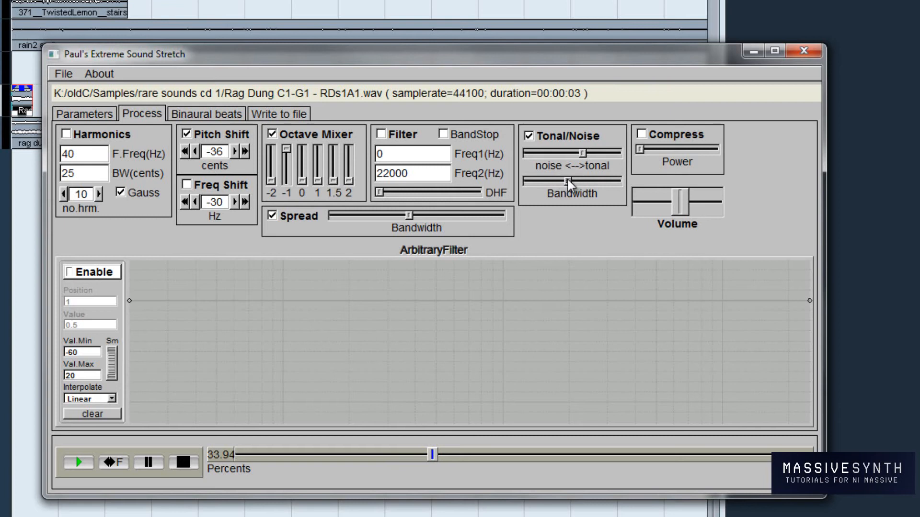
pyautogui.moveTo(567, 180); pyautogui.dragTo(584, 180)
pyautogui.click(535, 140)
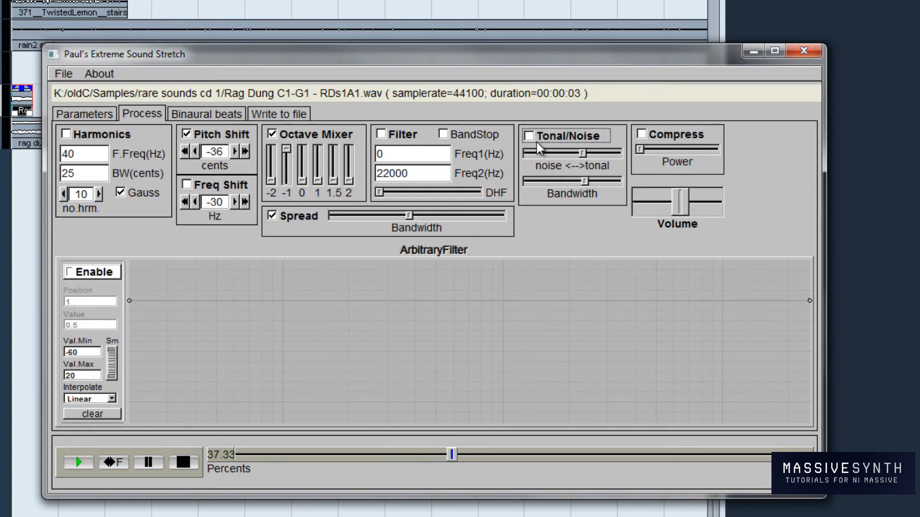
# Try Compress at maximum and about half power during playback, and switch it off again
pyautogui.click(643, 135)
pyautogui.moveTo(644, 149); pyautogui.dragTo(723, 139)
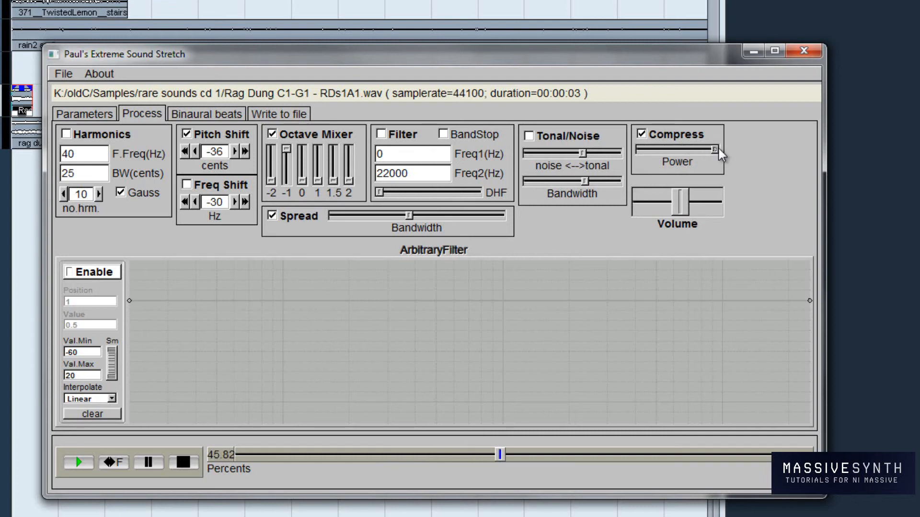
pyautogui.moveTo(715, 148); pyautogui.dragTo(677, 153)
pyautogui.click(644, 135)
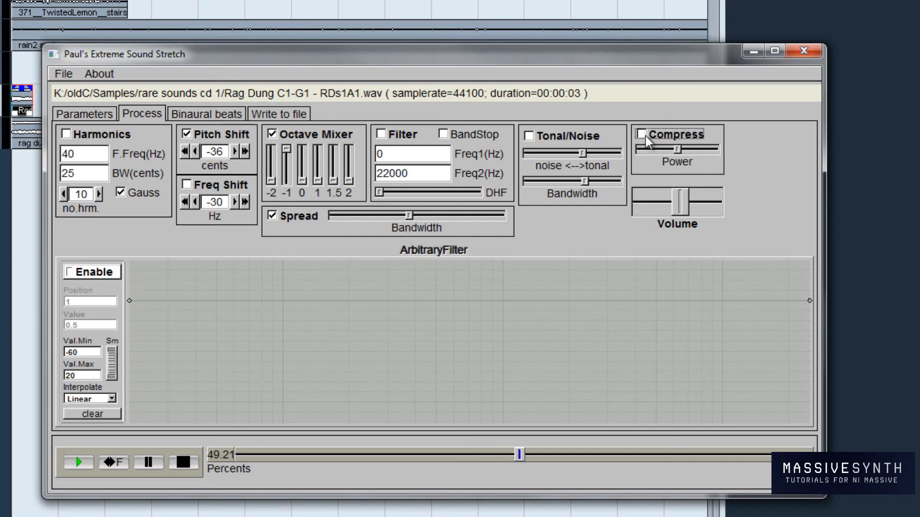
# Try the Filter with Freq1 at 200 Hz and DHF slightly above the middle, switch it off, and stop playback
pyautogui.click(392, 134)
pyautogui.doubleClick(412, 154)
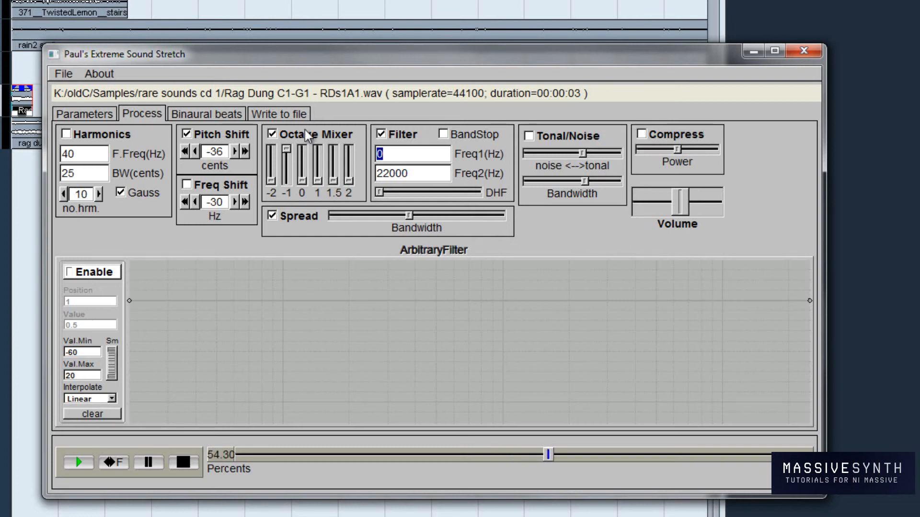
pyautogui.write('200')
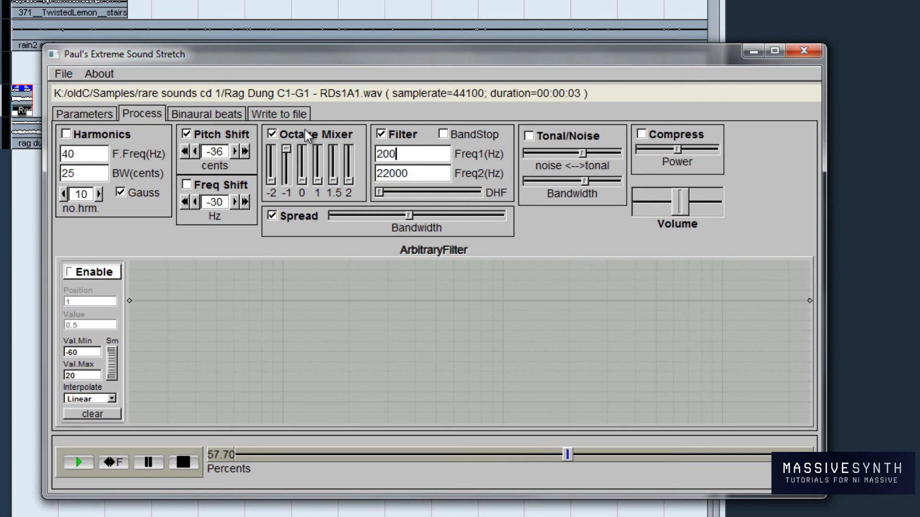
pyautogui.press('Tab')
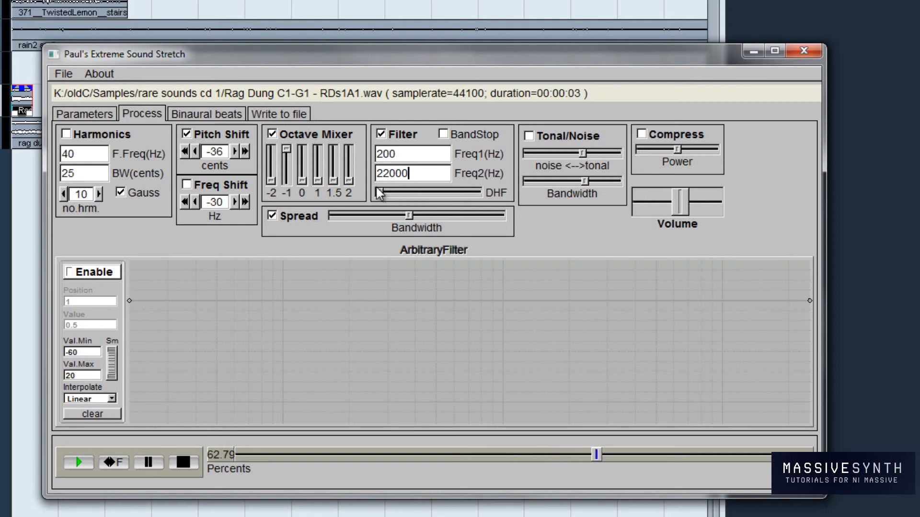
pyautogui.moveTo(379, 193); pyautogui.dragTo(439, 194)
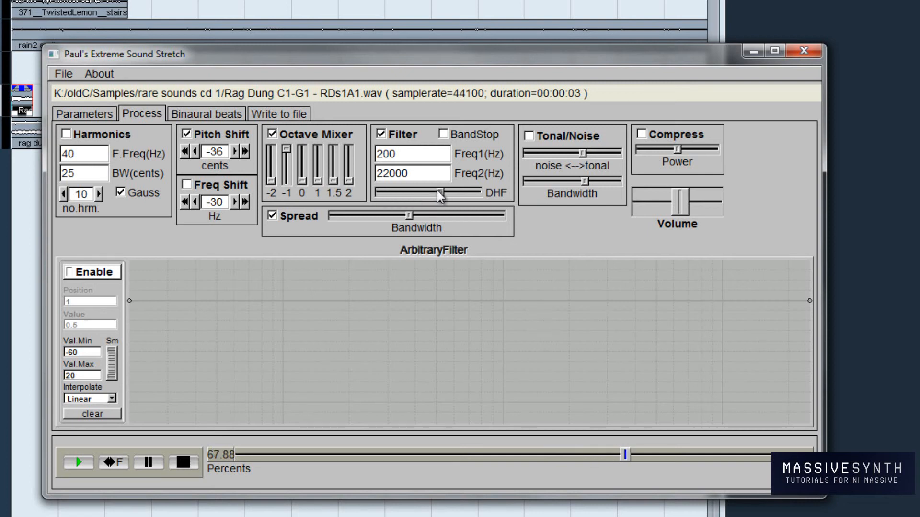
pyautogui.click(387, 136)
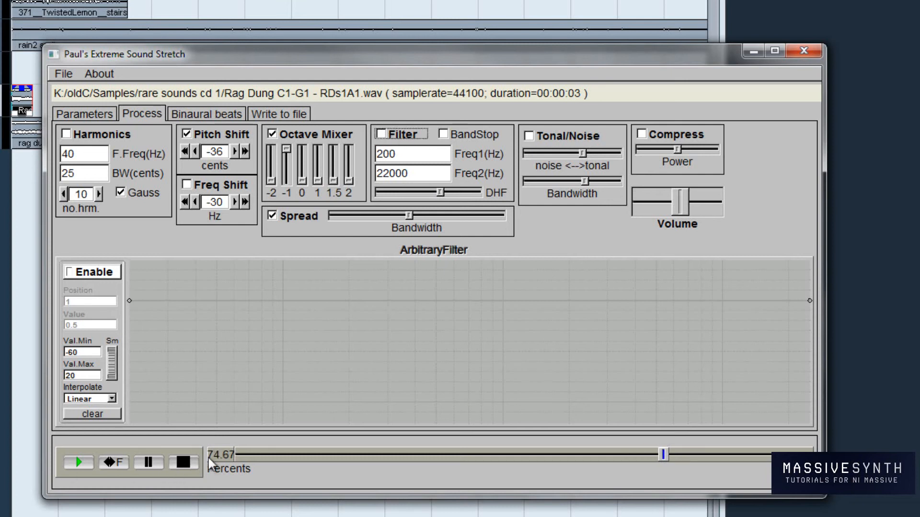
pyautogui.click(192, 461)
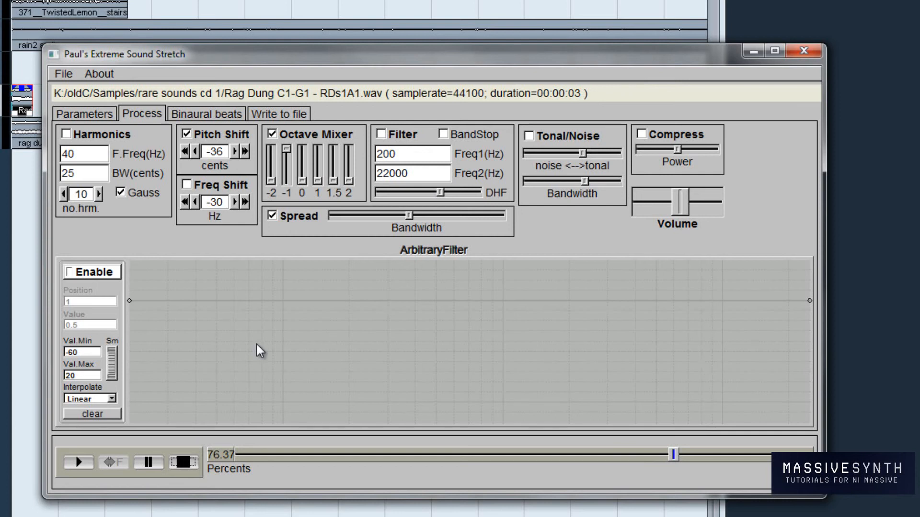
# Load the Deadly Habit - Feel audio file from the K:/ drive
pyautogui.click(63, 73)
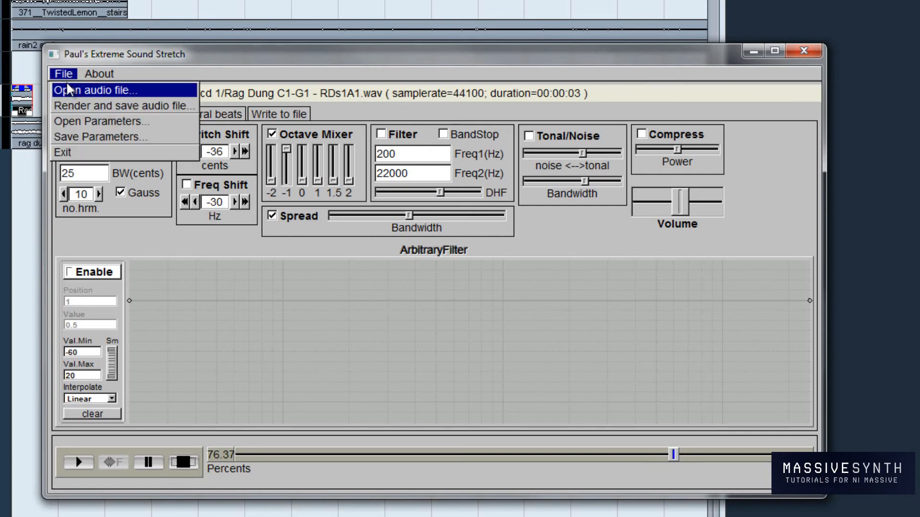
pyautogui.click(69, 90)
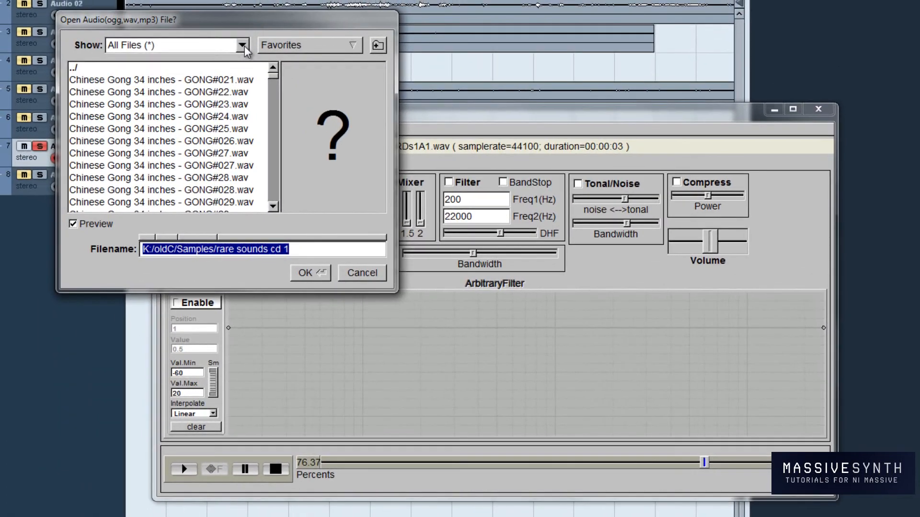
pyautogui.click(243, 45)
pyautogui.click(308, 45)
pyautogui.click(303, 87)
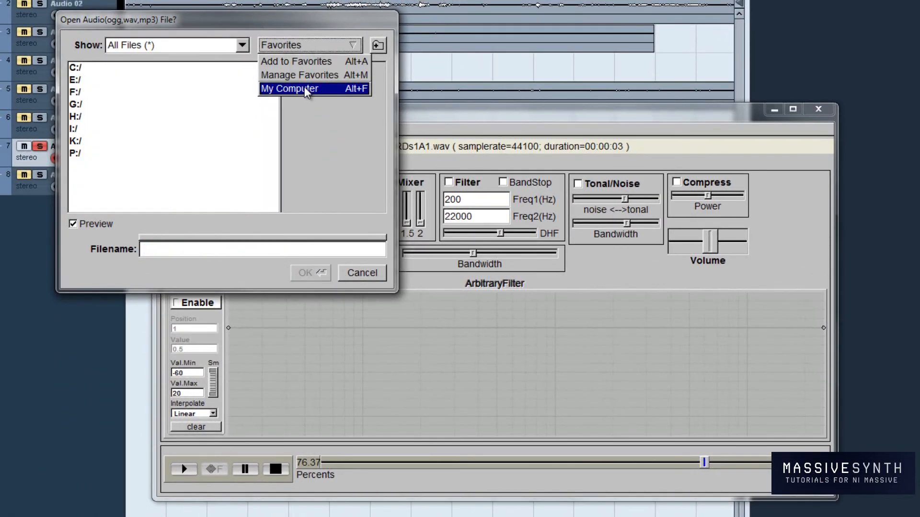
pyautogui.doubleClick(106, 142)
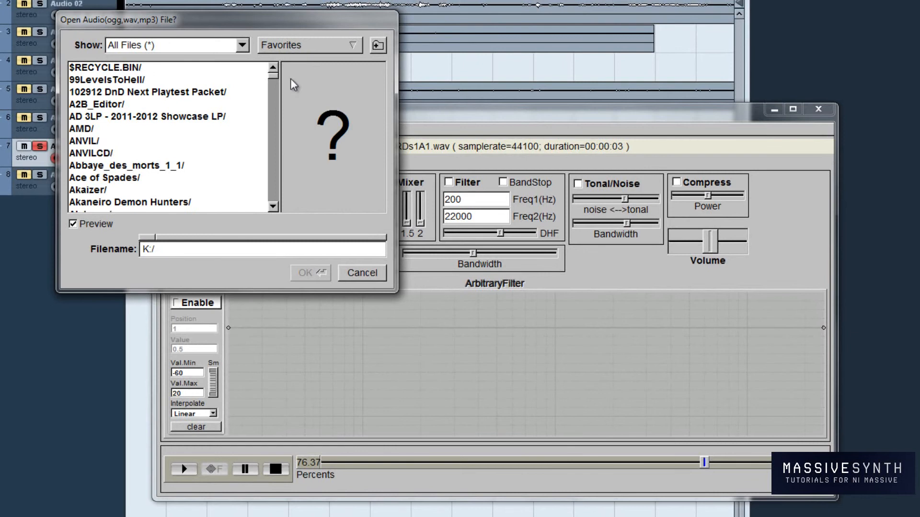
pyautogui.moveTo(274, 79); pyautogui.dragTo(267, 118)
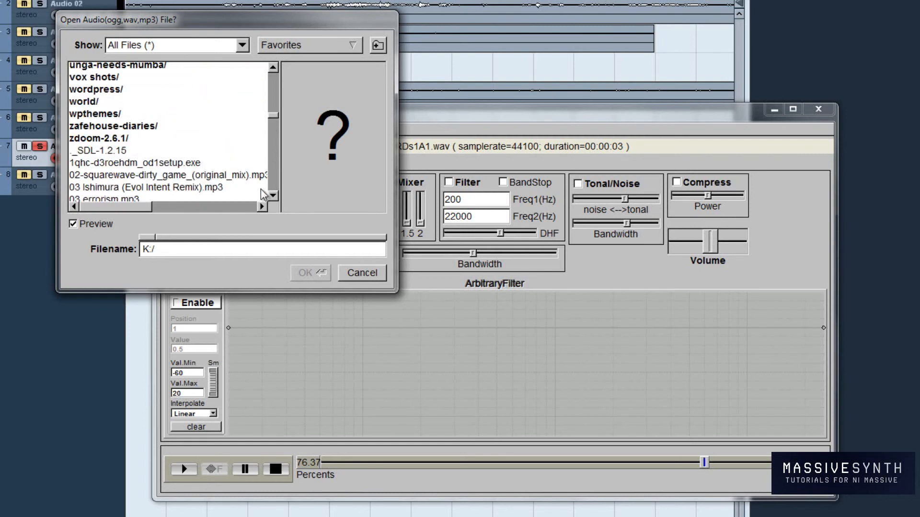
pyautogui.click(273, 195)
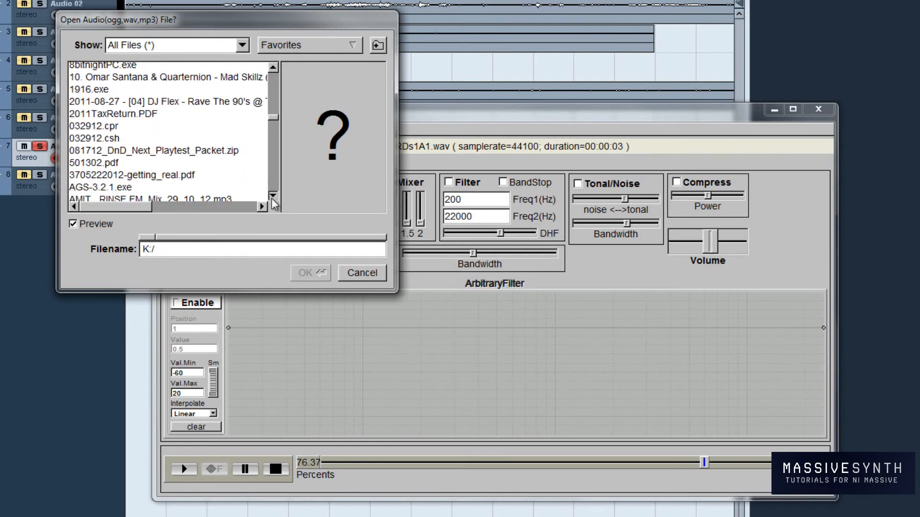
pyautogui.moveTo(272, 200); pyautogui.dragTo(272, 199)
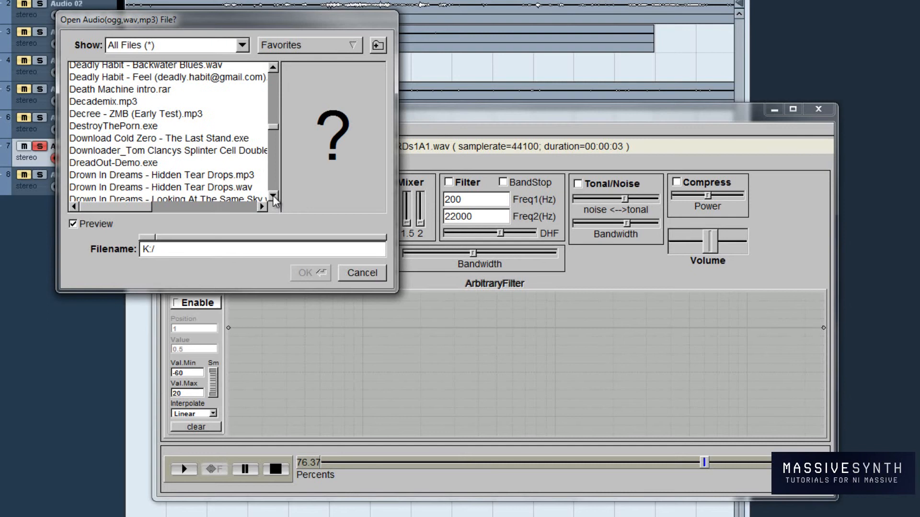
pyautogui.doubleClick(178, 78)
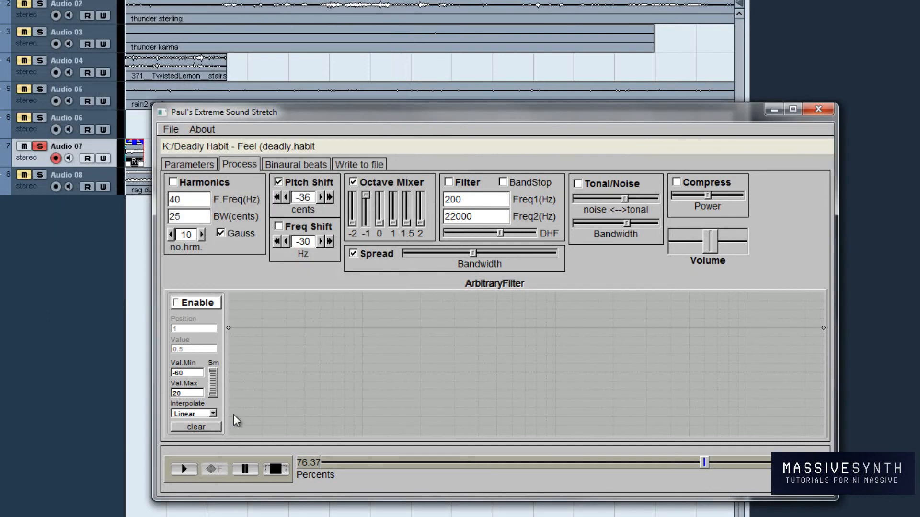
# Switch off Pitch Shift, Octave Mixer and Spread for the loaded track
pyautogui.click(290, 182)
pyautogui.click(358, 181)
pyautogui.click(353, 254)
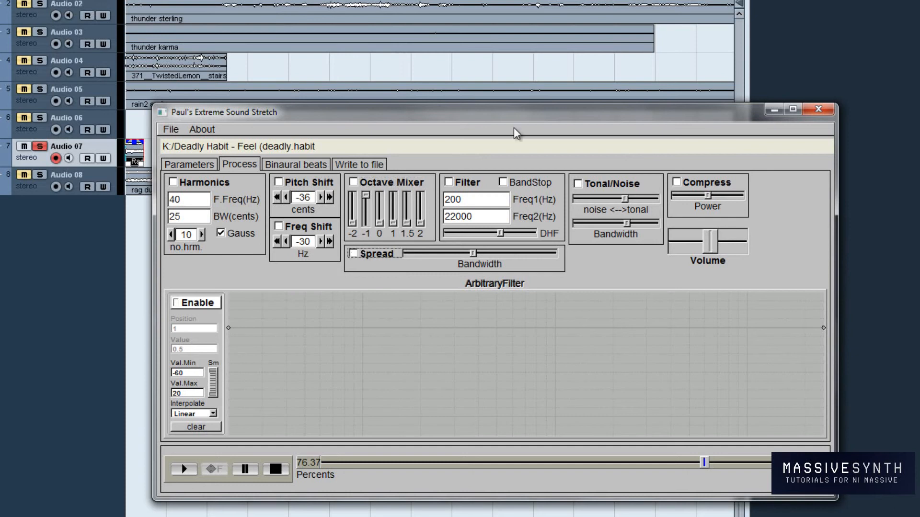
# Reset the stretch amount to 1x and play the track
pyautogui.click(191, 165)
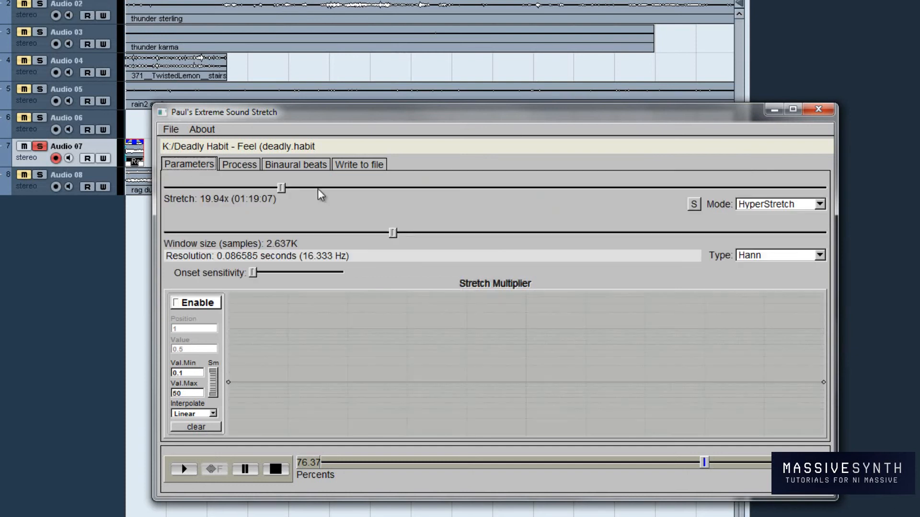
pyautogui.moveTo(281, 187); pyautogui.dragTo(151, 219)
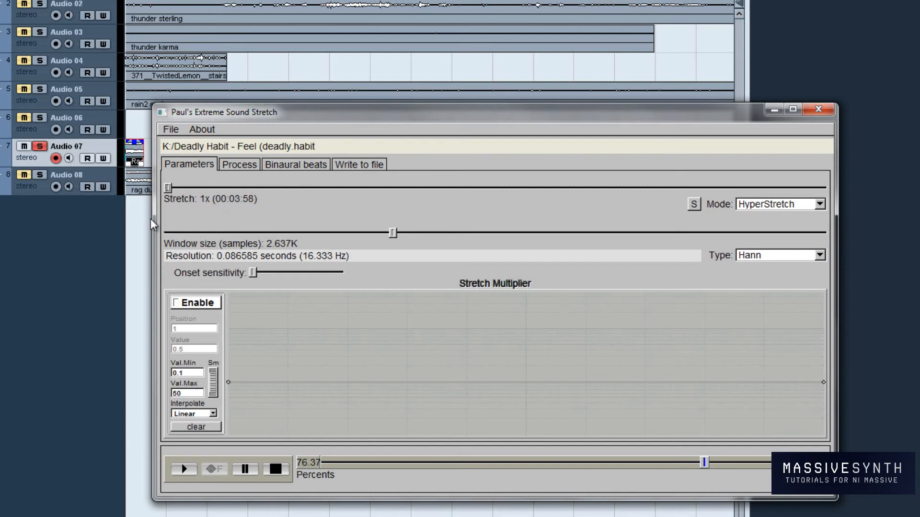
pyautogui.click(184, 469)
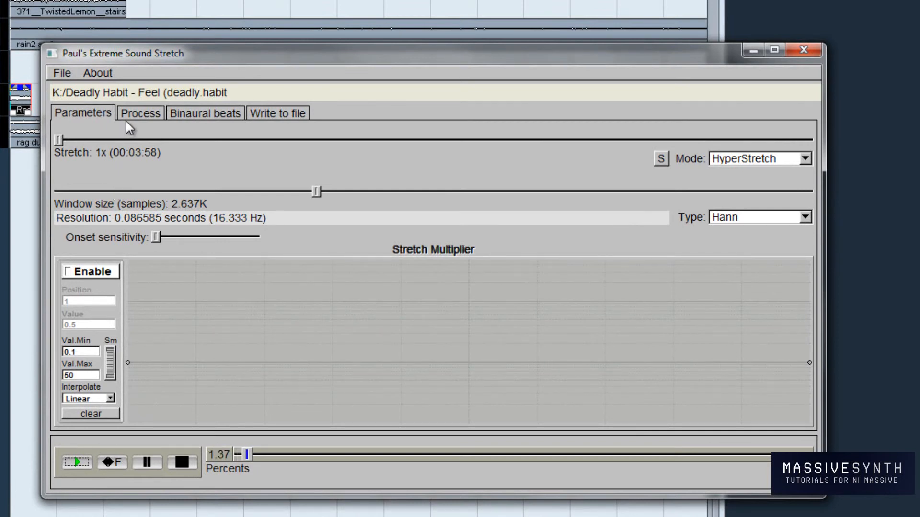
# Raise the stretch to 1.17x and on to 7.11x during playback, and reduce the window size to 1K samples
pyautogui.click(140, 113)
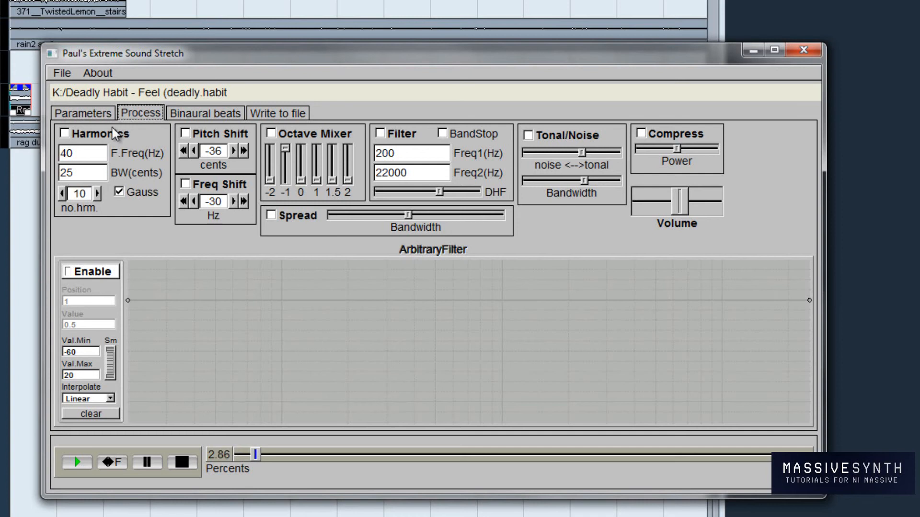
pyautogui.click(89, 110)
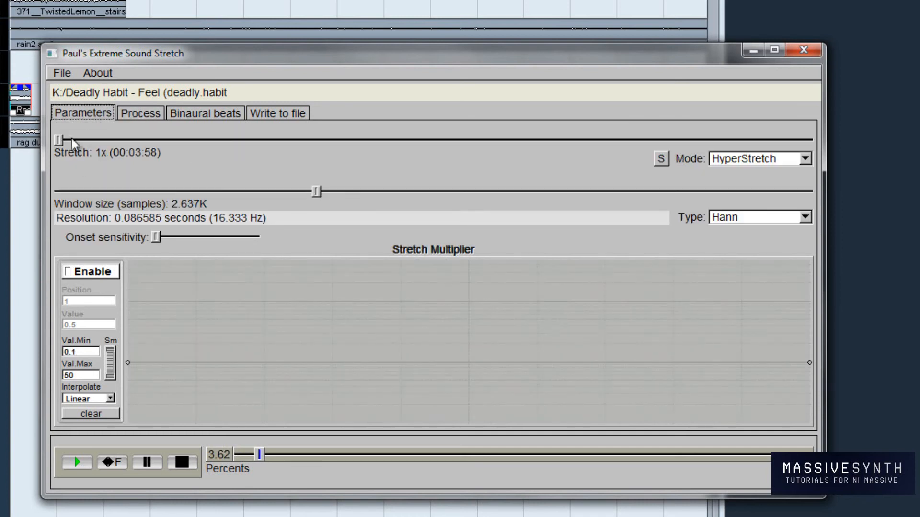
pyautogui.moveTo(57, 146); pyautogui.dragTo(75, 145)
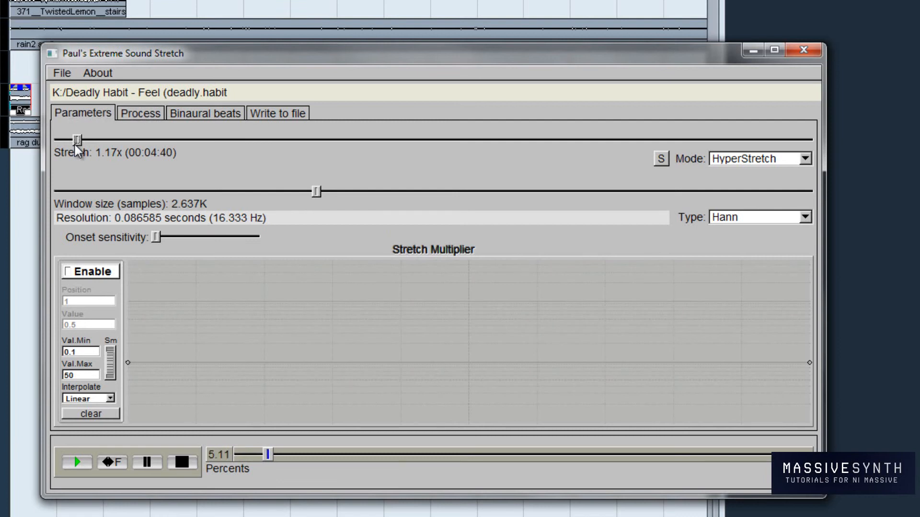
pyautogui.moveTo(75, 144); pyautogui.dragTo(154, 150)
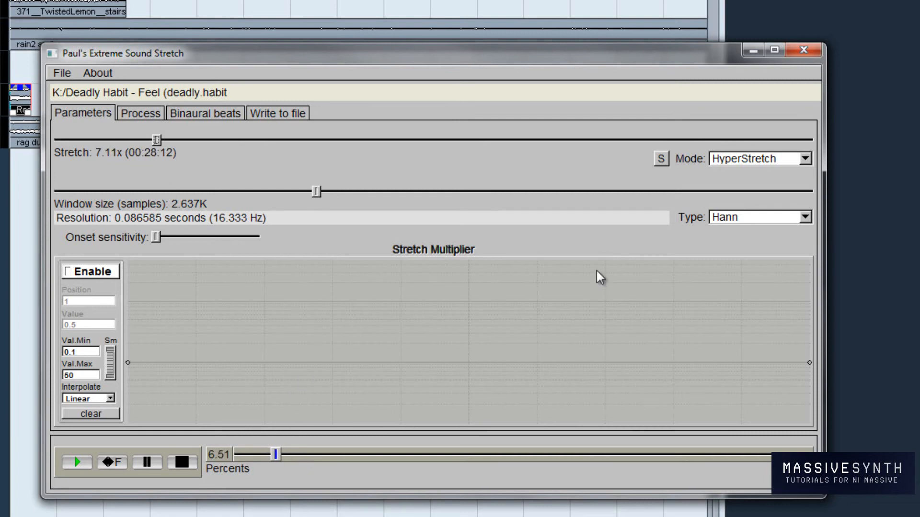
pyautogui.click(662, 158)
pyautogui.click(660, 162)
pyautogui.moveTo(319, 193); pyautogui.dragTo(206, 231)
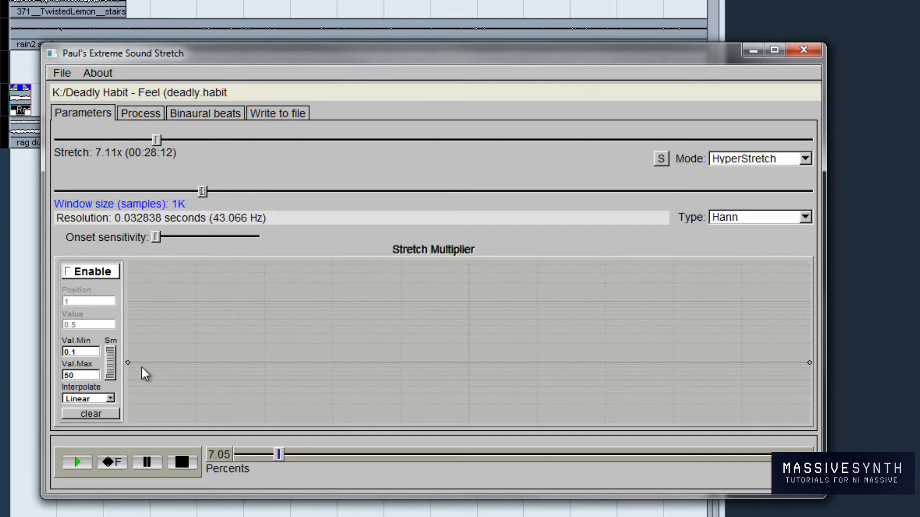
# Enable Octave Mixer, blend the -1 and 0 octaves at about a third with +1 at about three quarters, and stop playback
pyautogui.click(139, 118)
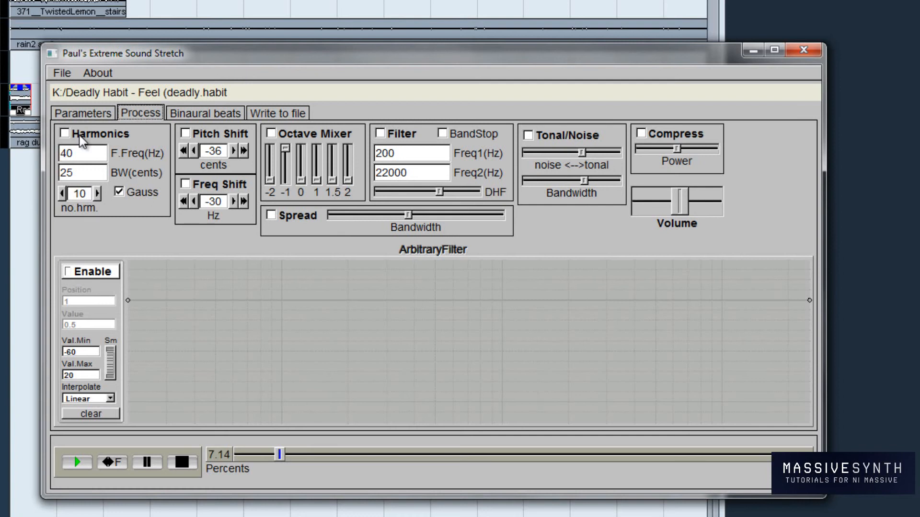
pyautogui.click(211, 135)
pyautogui.click(212, 138)
pyautogui.click(275, 134)
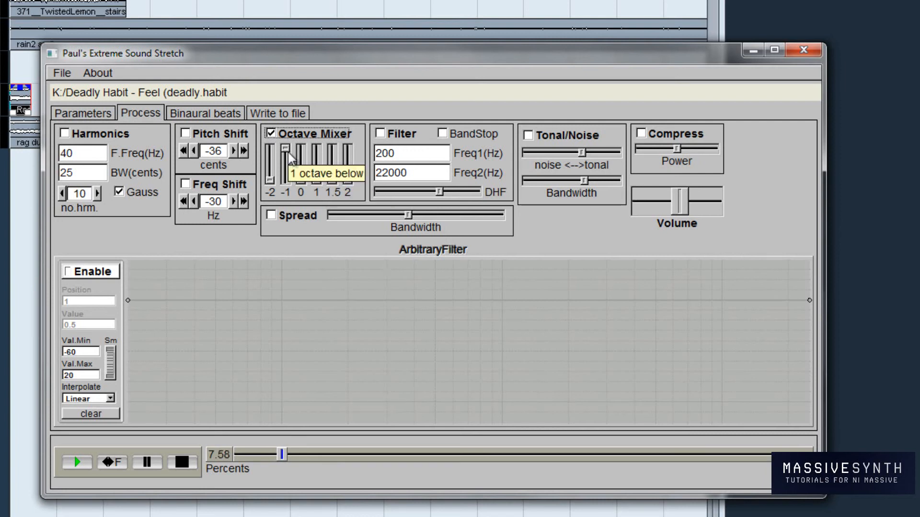
pyautogui.moveTo(288, 153); pyautogui.dragTo(318, 149)
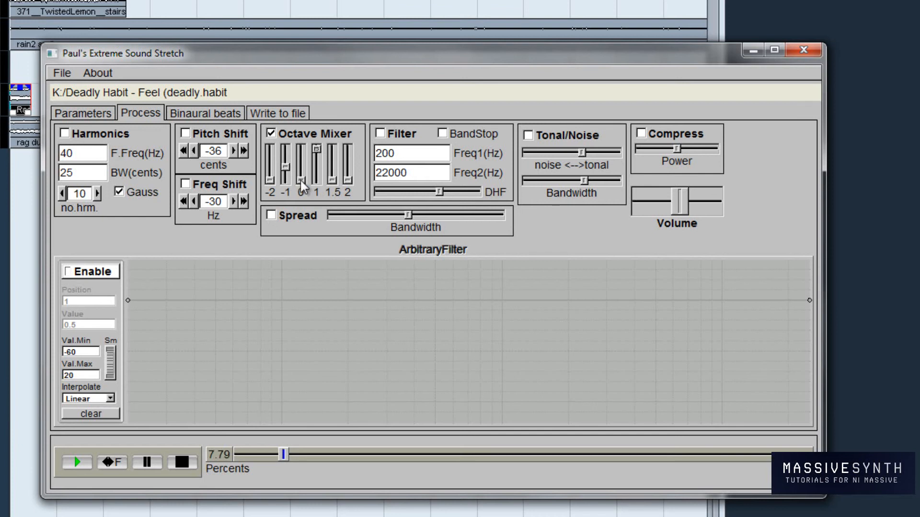
pyautogui.moveTo(300, 180); pyautogui.dragTo(316, 154)
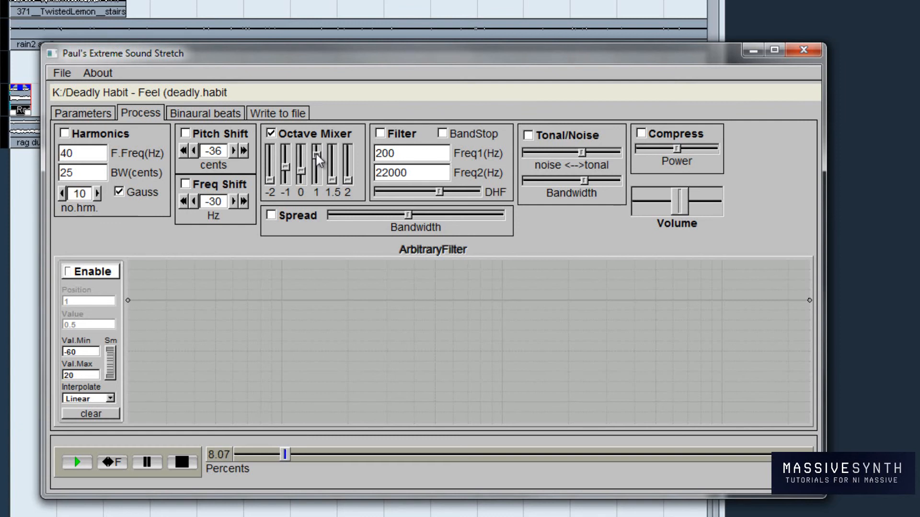
pyautogui.click(282, 168)
pyautogui.click(185, 462)
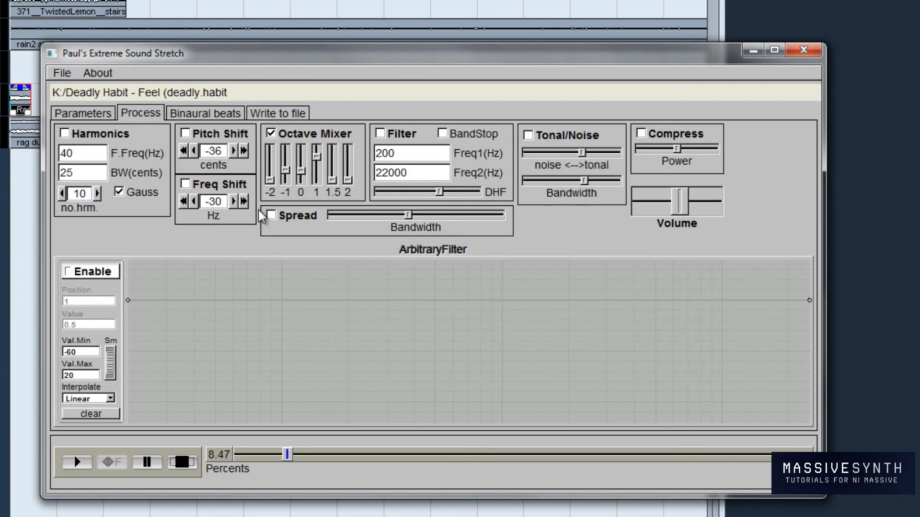
# Close Paul's Extreme Sound Stretch and select the AKAI S-Series Cyclic (Classic) algorithm in Akaizer
pyautogui.click(816, 56)
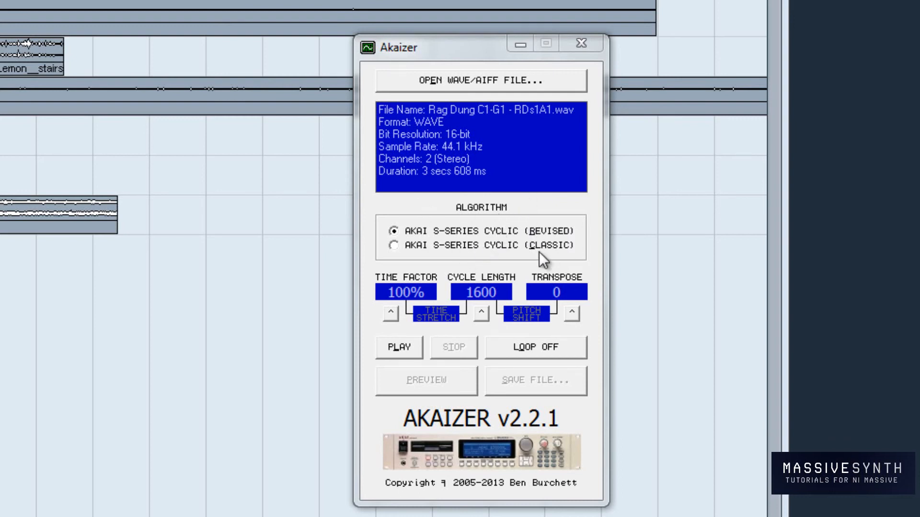
pyautogui.click(451, 251)
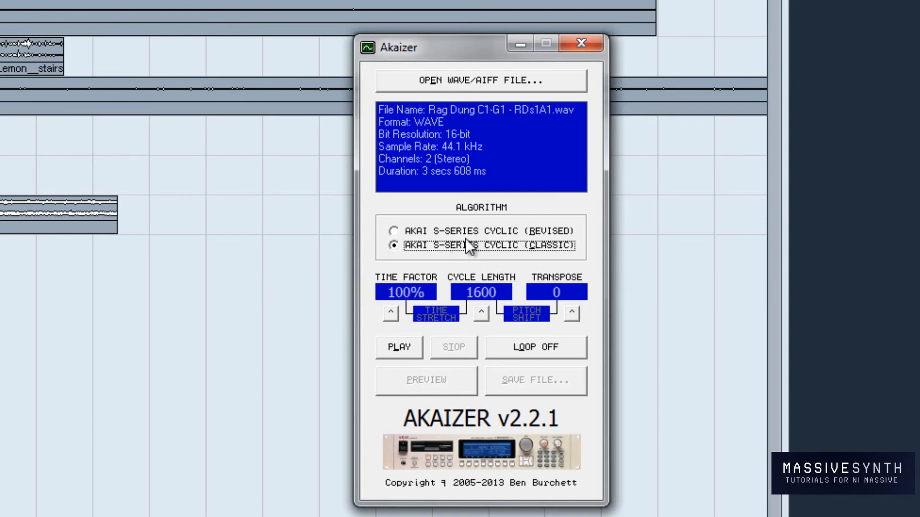
# With the AKAI S-Series Cyclic (Revised) algorithm, play the original sample and preview it at a 50% time factor
pyautogui.click(465, 233)
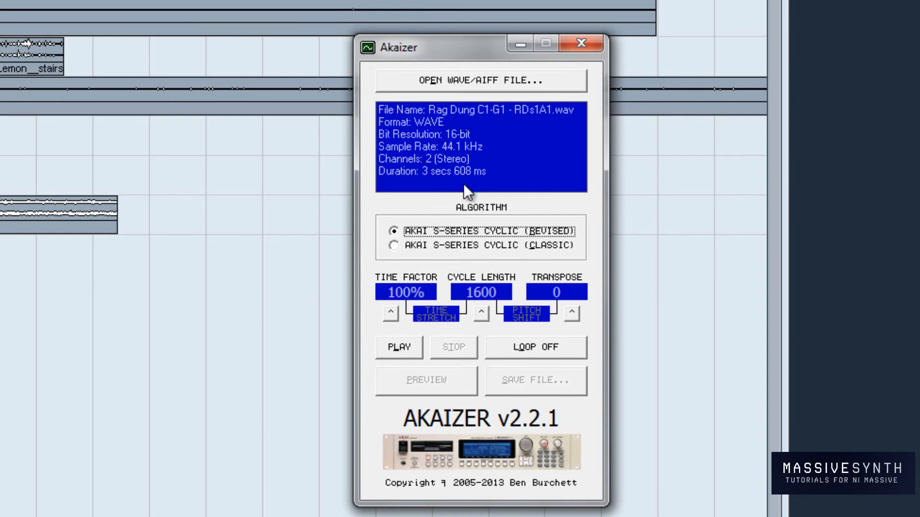
pyautogui.click(393, 347)
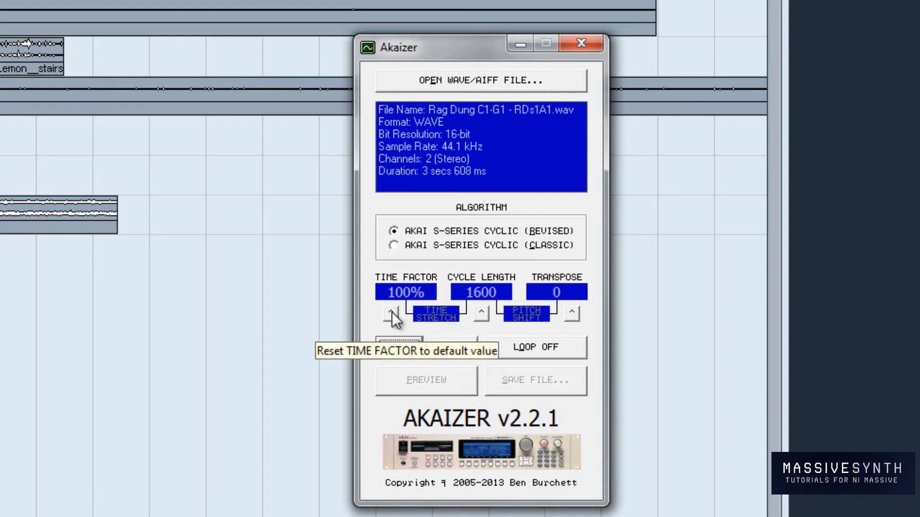
pyautogui.doubleClick(403, 293)
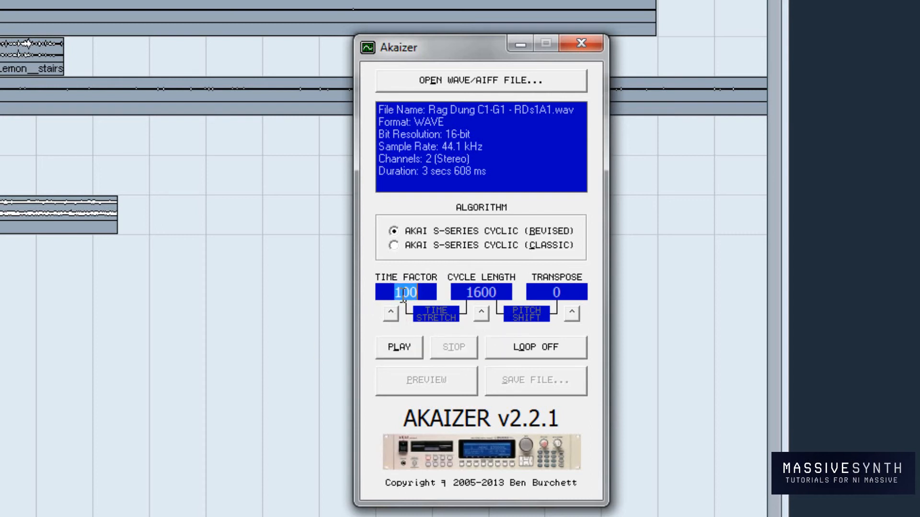
pyautogui.write('50')
pyautogui.press('Return')
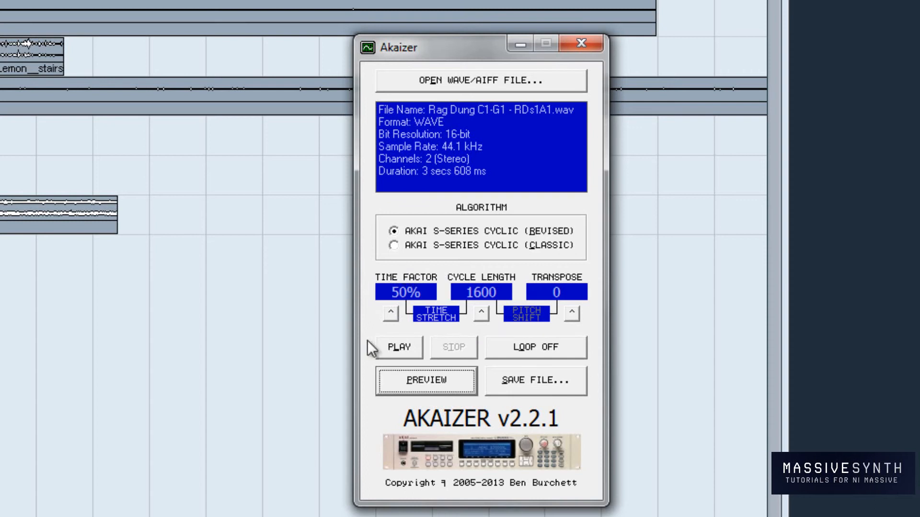
pyautogui.click(429, 385)
# Set the time factor to 200% and preview the stretched sample
pyautogui.click(400, 291)
pyautogui.write('200')
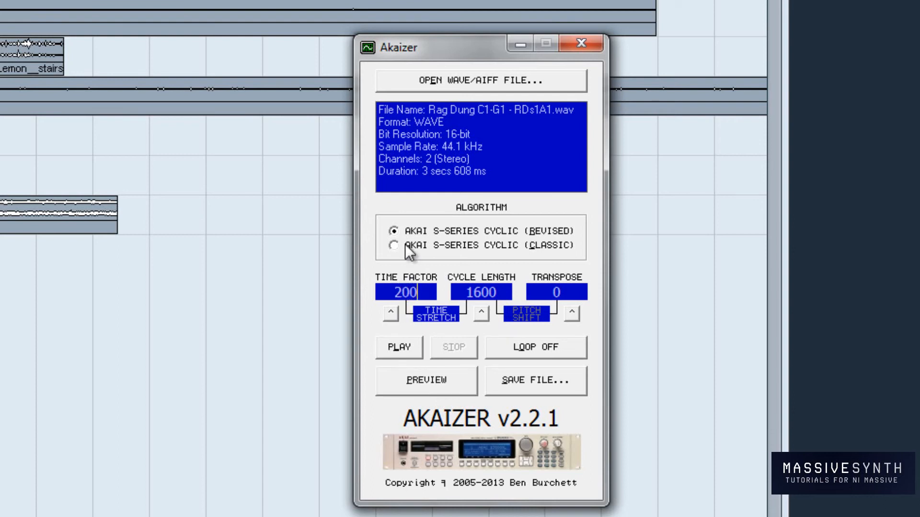
pyautogui.press('Return')
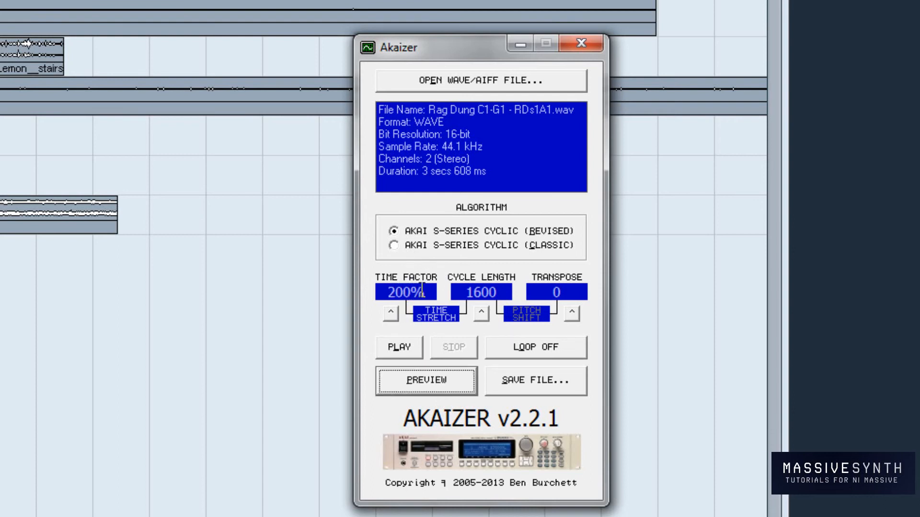
pyautogui.click(414, 377)
# Preview the stretched sample with the cycle length at 500 and again at 20
pyautogui.doubleClick(479, 293)
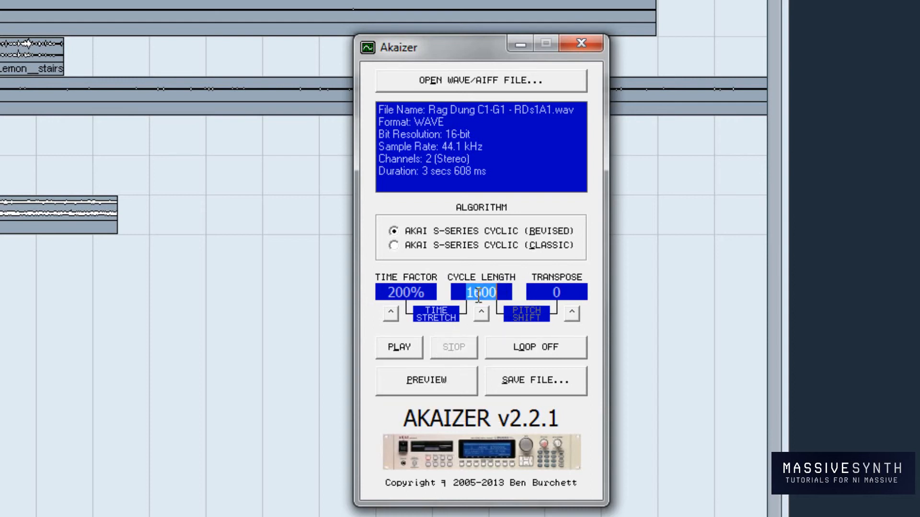
pyautogui.write('500')
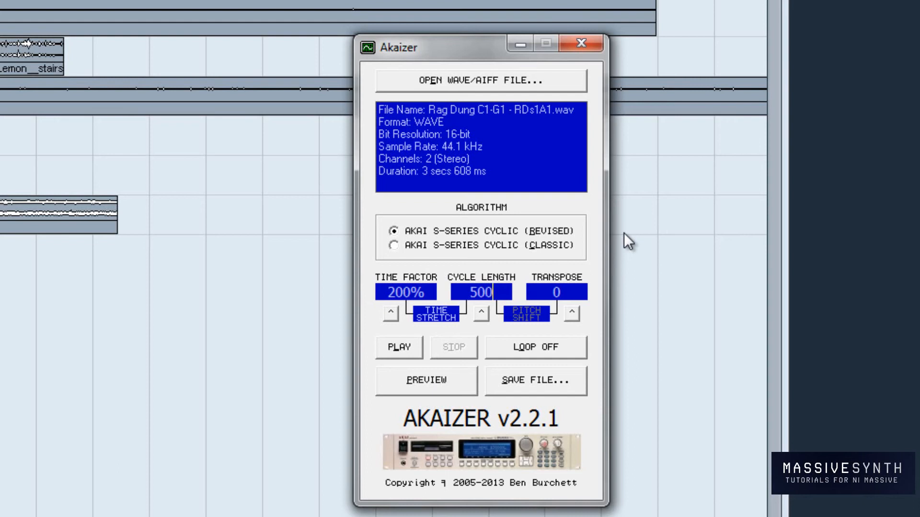
pyautogui.press('Return')
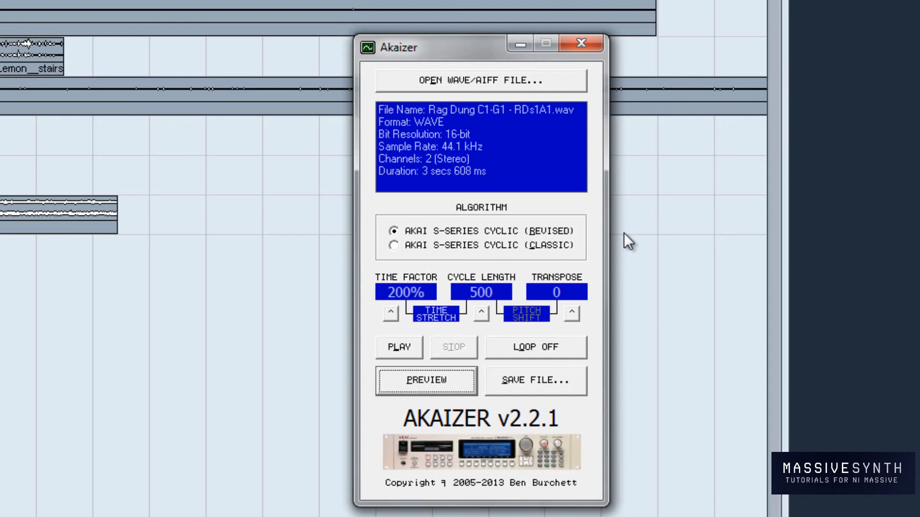
pyautogui.click(445, 381)
pyautogui.doubleClick(493, 292)
pyautogui.write('20')
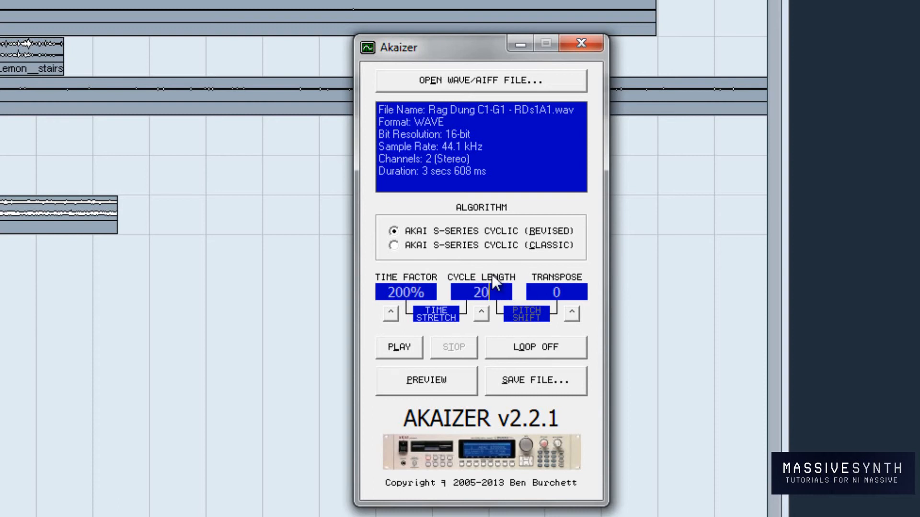
pyautogui.press('Return')
pyautogui.click(393, 380)
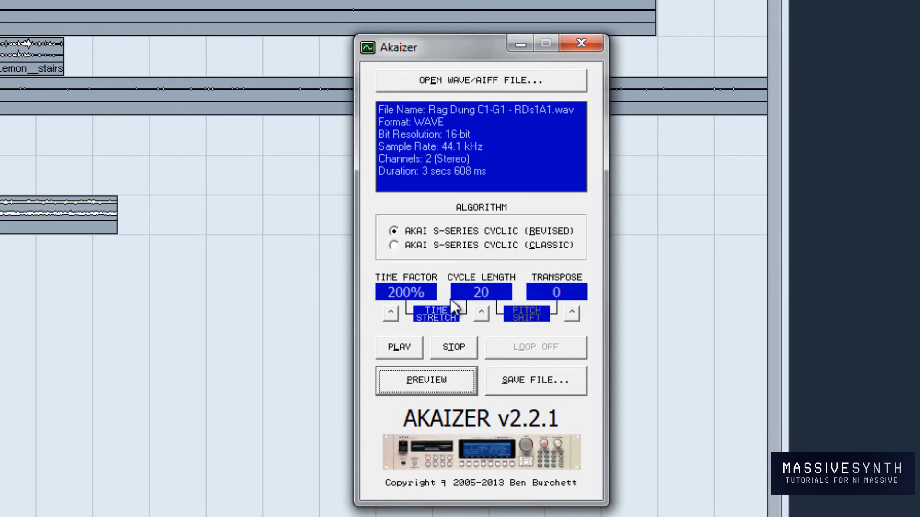
# Set the cycle length to 2000 and preview it with the Revised algorithm, followed by the AKAI S-Series Cyclic (Classic) algorithm
pyautogui.doubleClick(484, 293)
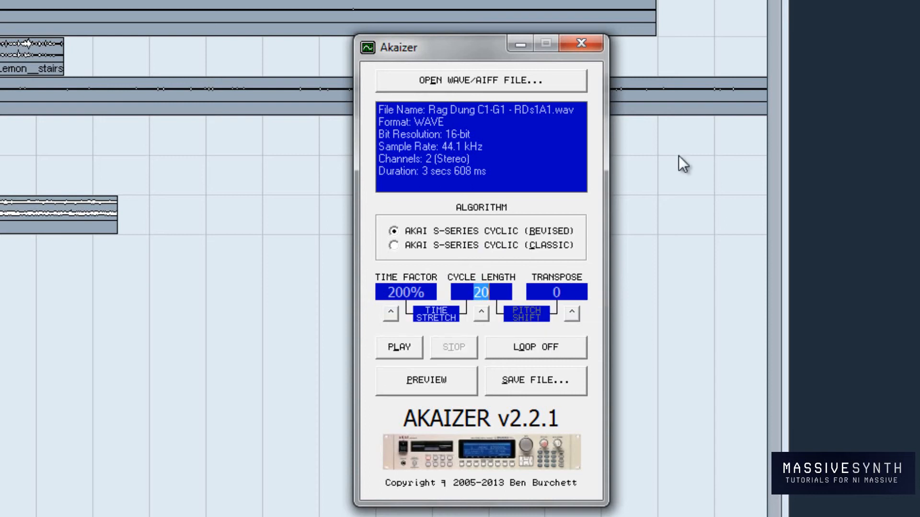
pyautogui.write('2000')
pyautogui.press('Tab')
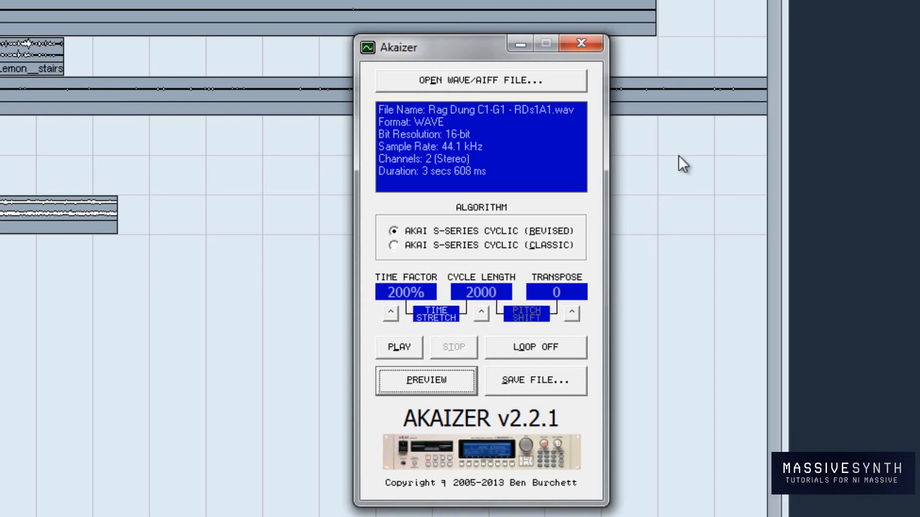
pyautogui.click(427, 384)
pyautogui.click(421, 245)
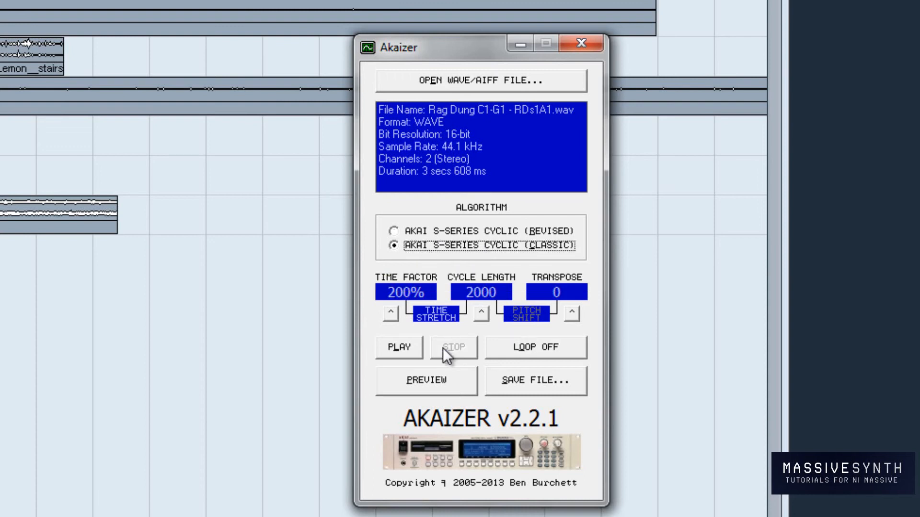
pyautogui.click(437, 381)
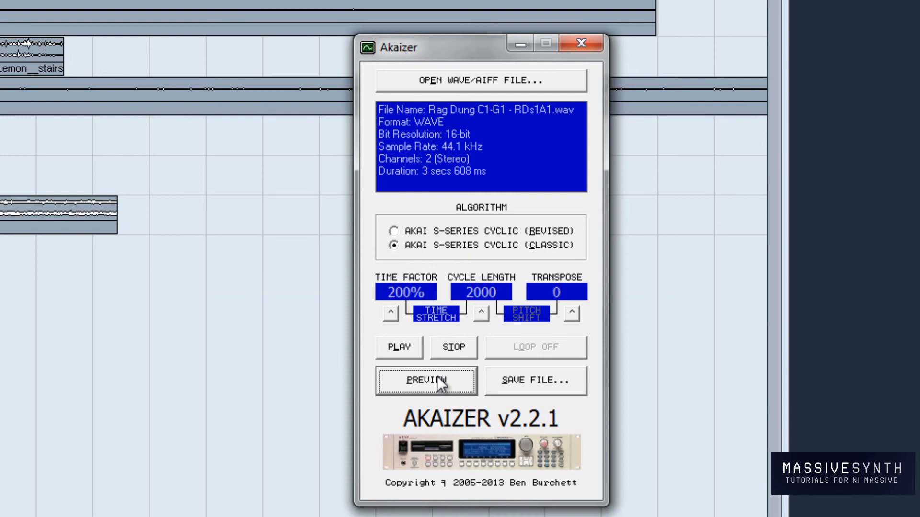
# Set the cycle length to 1500 and preview the sample with the Classic algorithm
pyautogui.doubleClick(481, 291)
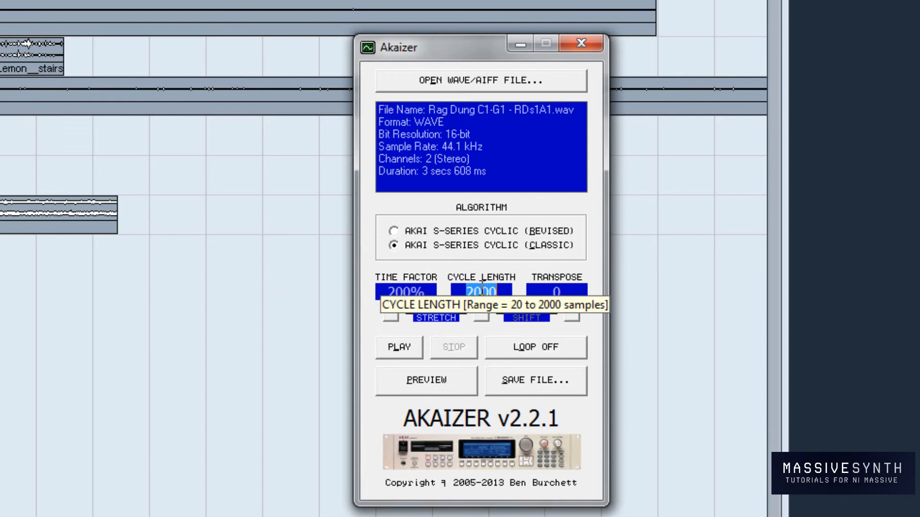
pyautogui.write('1500')
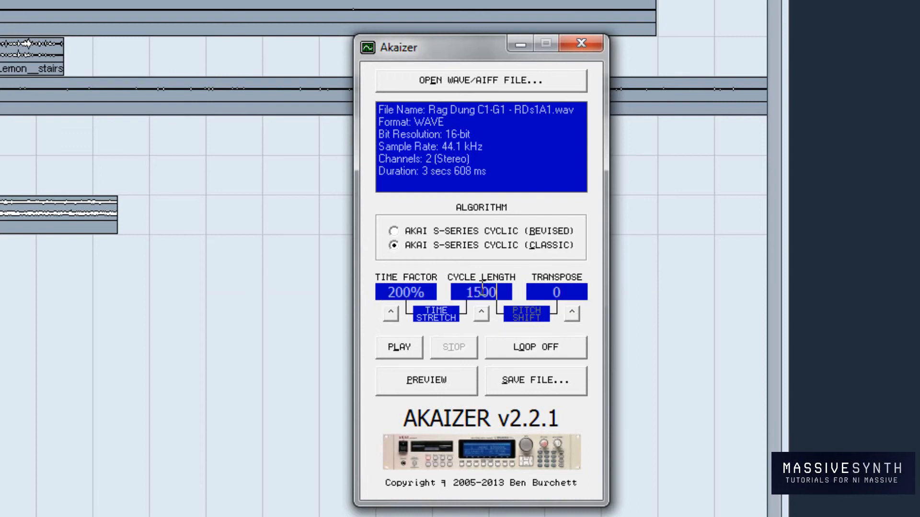
pyautogui.press('Return')
pyautogui.click(424, 383)
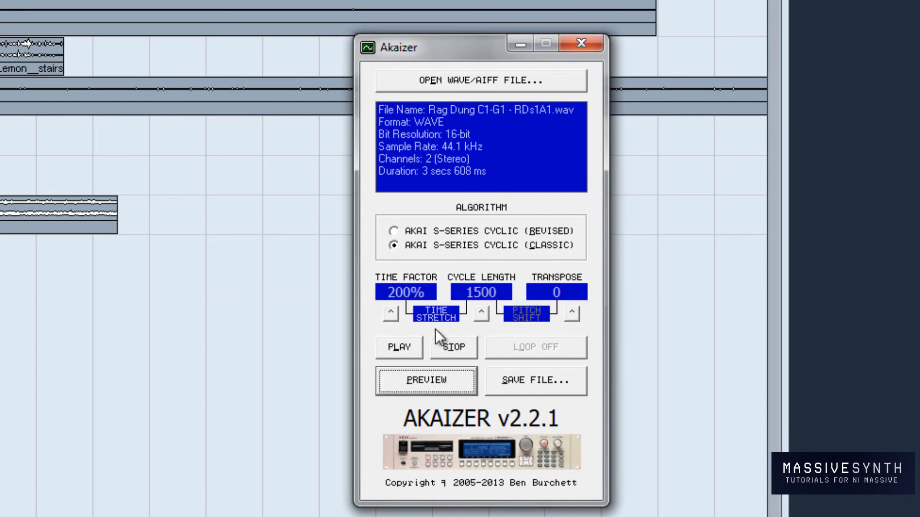
# Transpose the sample by -12 and preview it, then raise the cycle length to 2000 and preview again
pyautogui.doubleClick(570, 293)
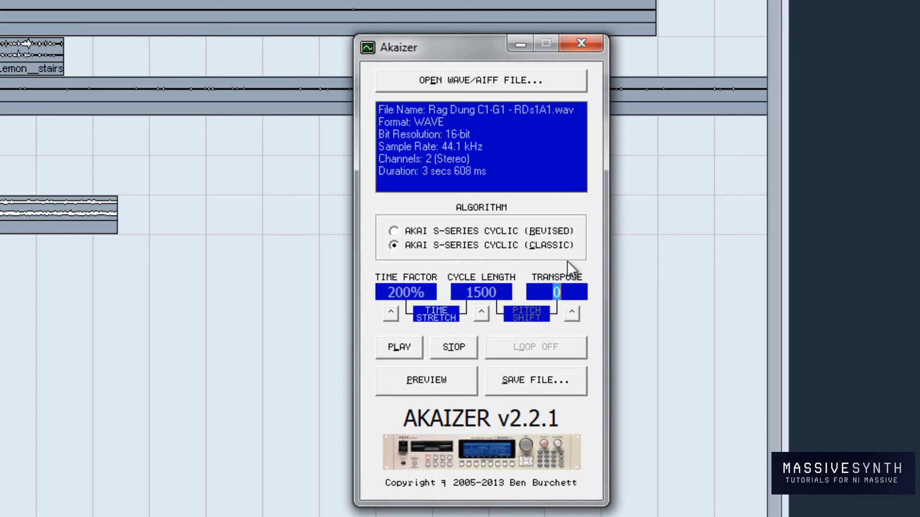
pyautogui.write('-11')
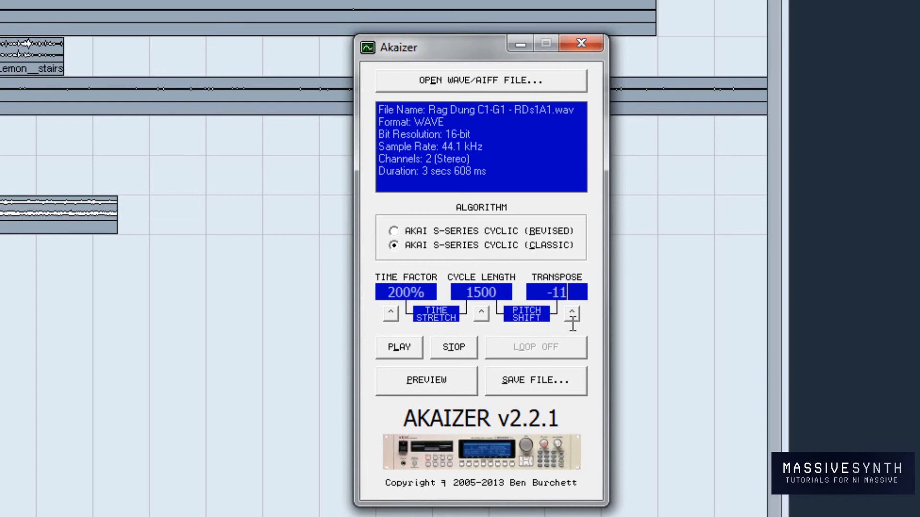
pyautogui.press('BackSpace')
pyautogui.write('2')
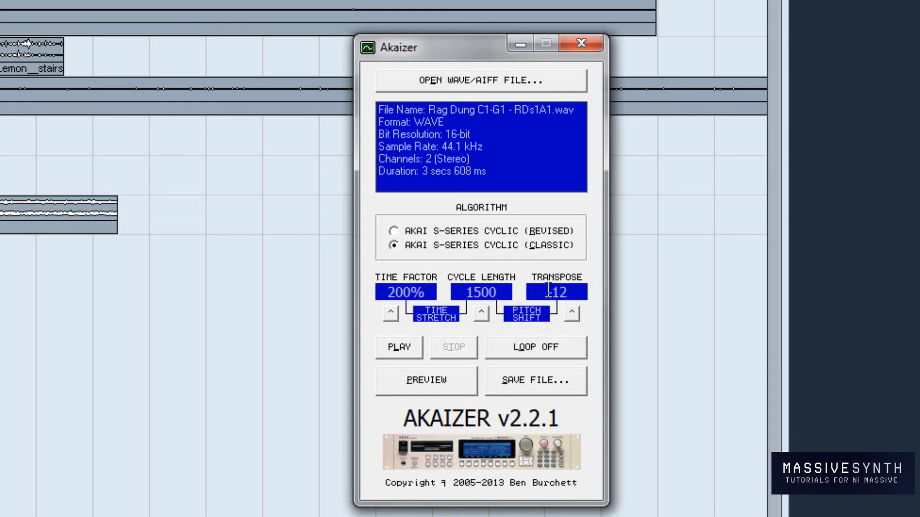
pyautogui.click(426, 381)
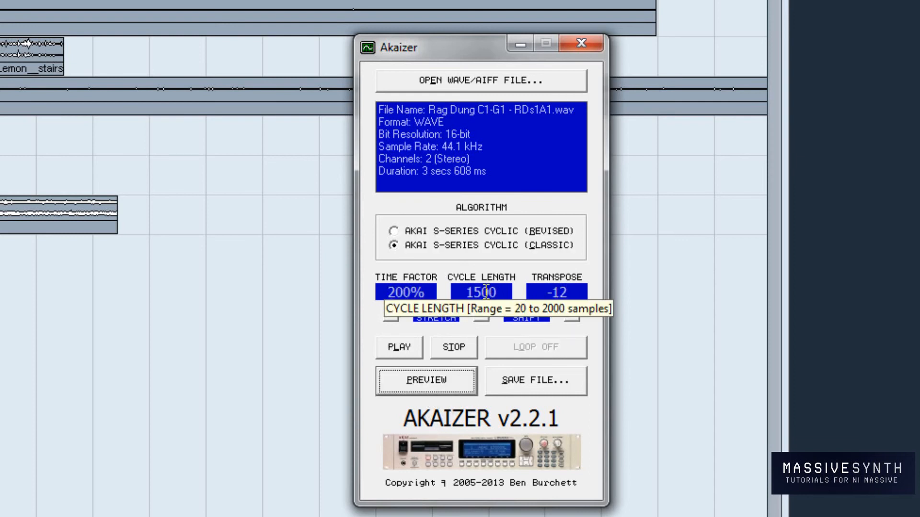
pyautogui.moveTo(485, 292); pyautogui.dragTo(488, 3)
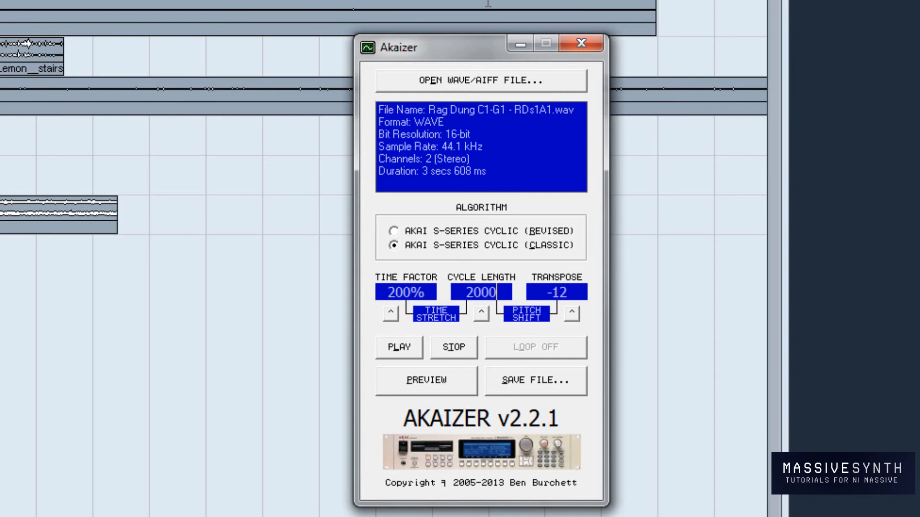
pyautogui.click(449, 386)
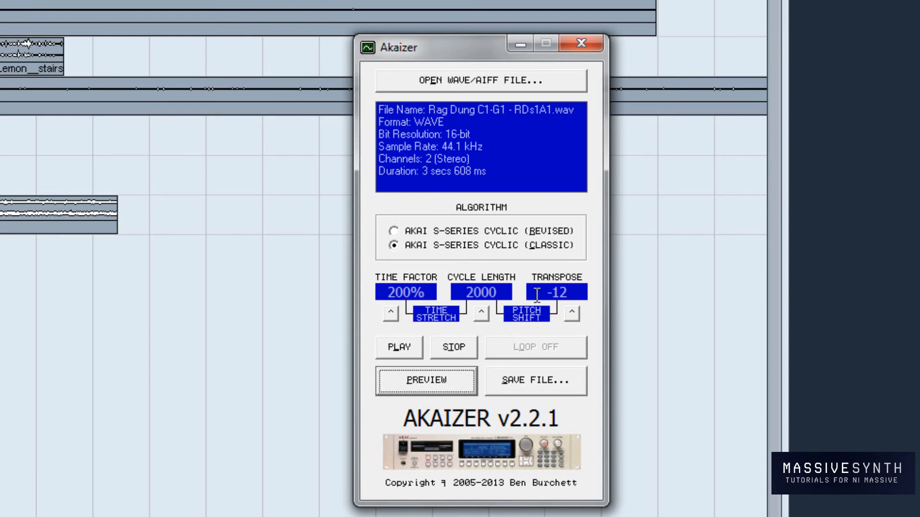
# Set the transpose to +12, preview the sample, and stop playback
pyautogui.moveTo(563, 293); pyautogui.dragTo(570, 247)
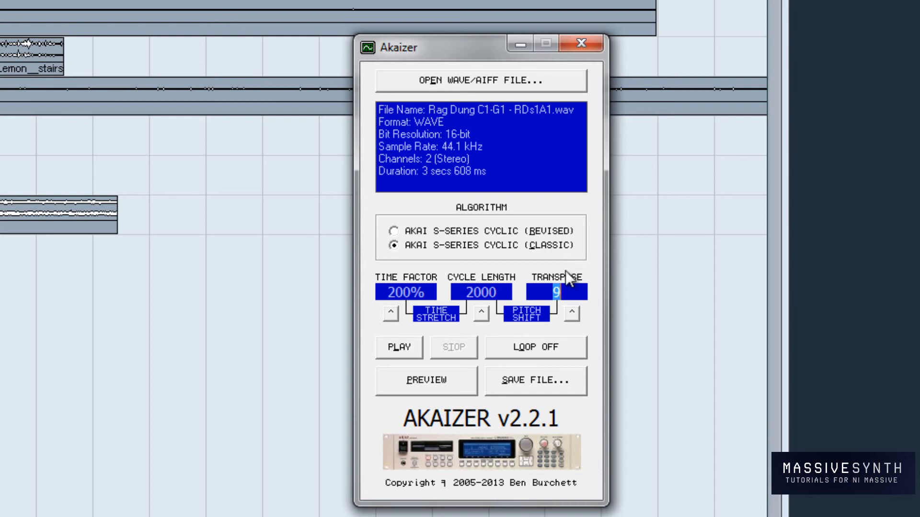
pyautogui.write('12')
pyautogui.press('Tab')
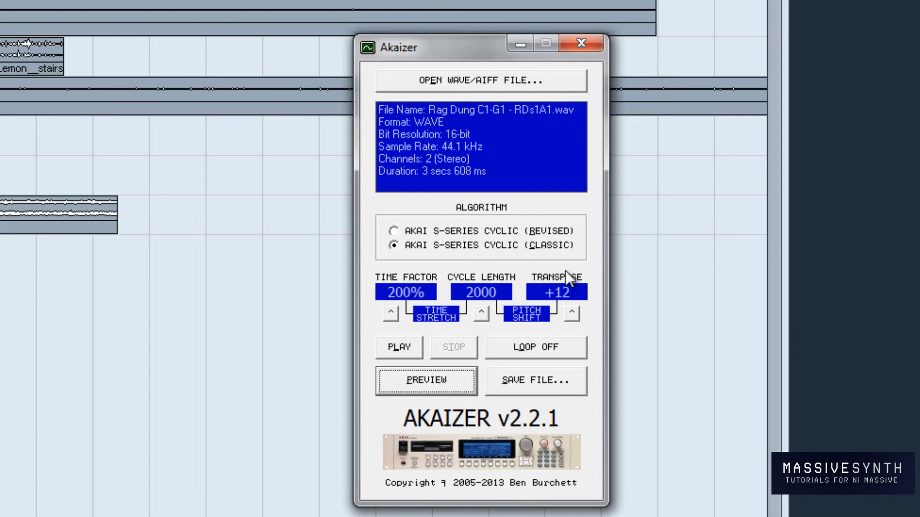
pyautogui.click(421, 381)
pyautogui.click(407, 289)
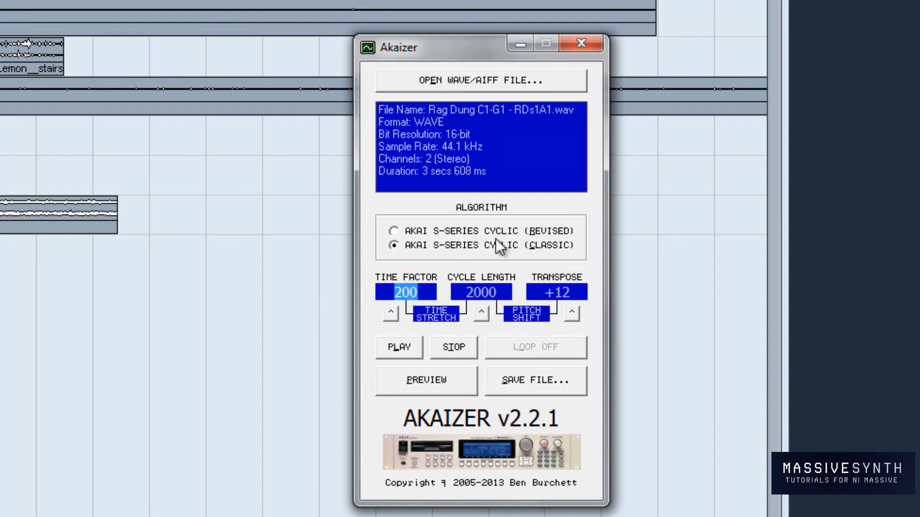
pyautogui.click(455, 344)
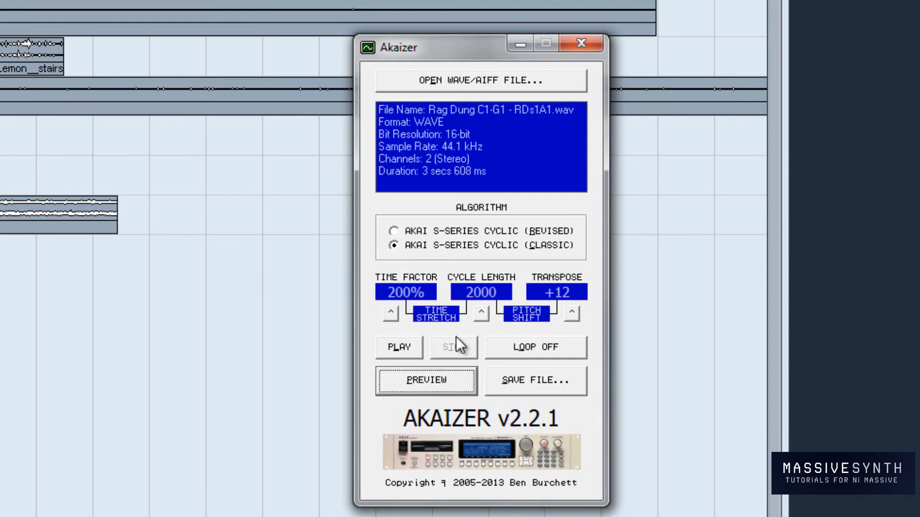
# Set the time factor to 400%, preview the stretched sample, and stop playback
pyautogui.click(407, 291)
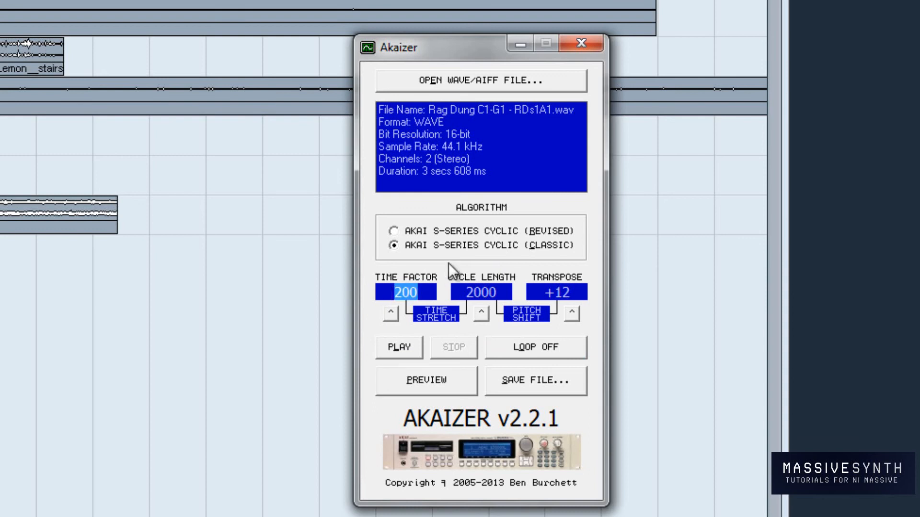
pyautogui.write('400')
pyautogui.press('Return')
pyautogui.click(431, 372)
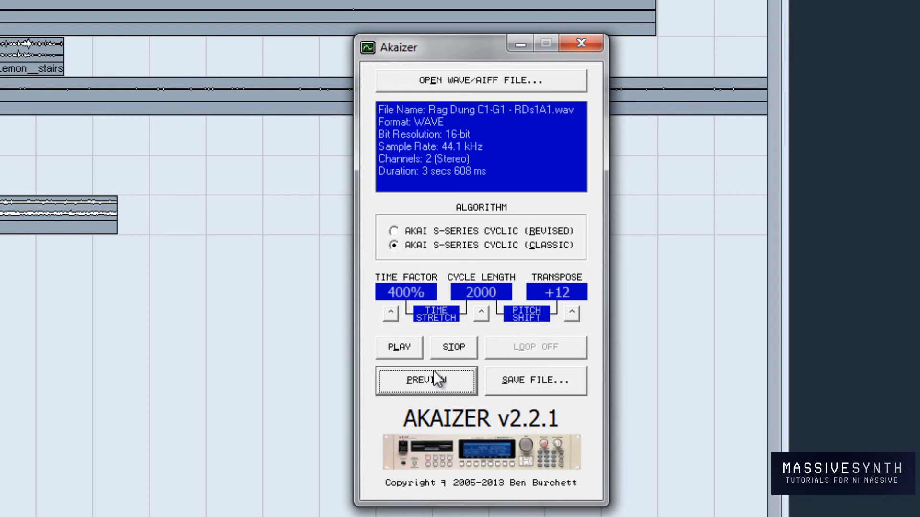
pyautogui.click(452, 352)
# Set the transpose to -12, preview the 400% stretch, and stop playback
pyautogui.doubleClick(579, 296)
pyautogui.write('11')
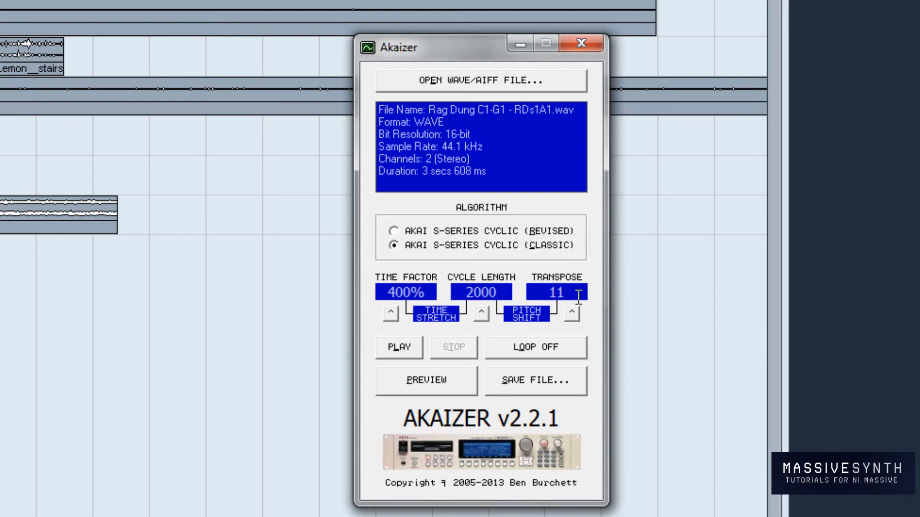
pyautogui.press('BackSpace')
pyautogui.write('5')
pyautogui.doubleClick(553, 293)
pyautogui.write('-12')
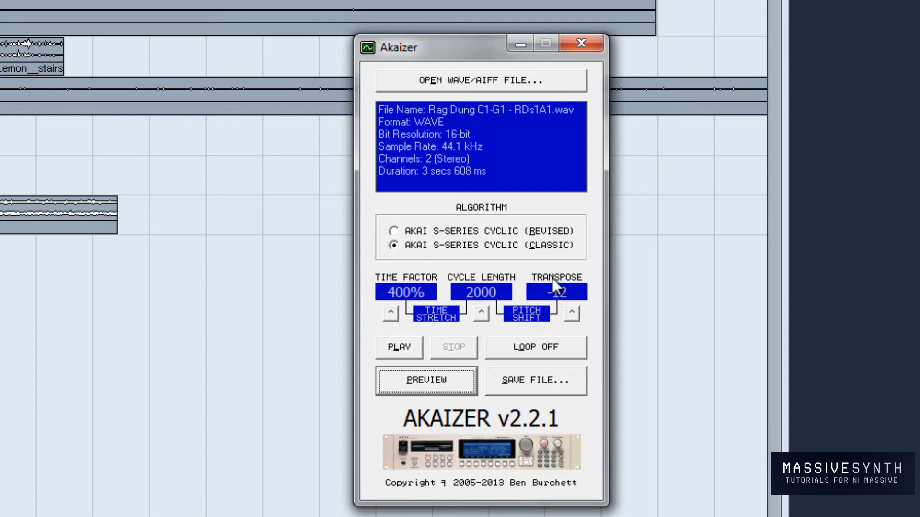
pyautogui.click(423, 394)
pyautogui.click(453, 348)
# Set the cycle length to 500, preview the sample, and stop playback
pyautogui.doubleClick(474, 290)
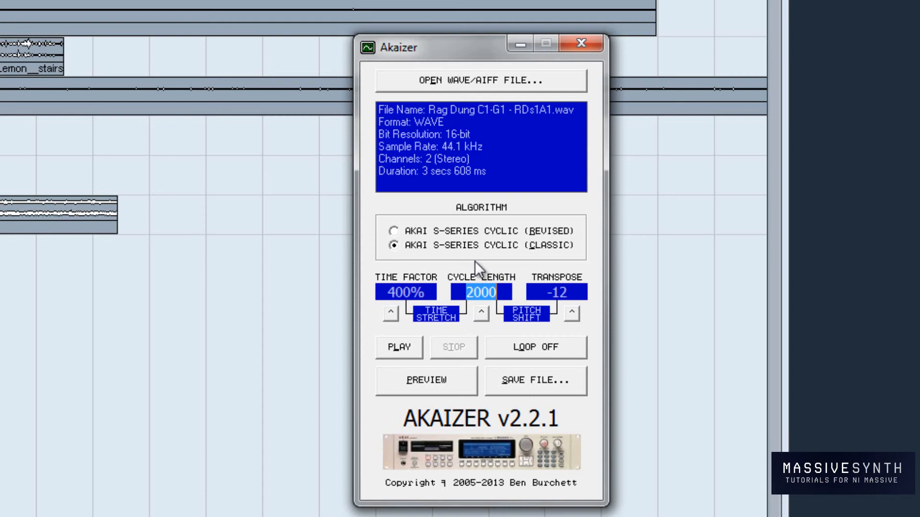
pyautogui.write('500')
pyautogui.click(442, 378)
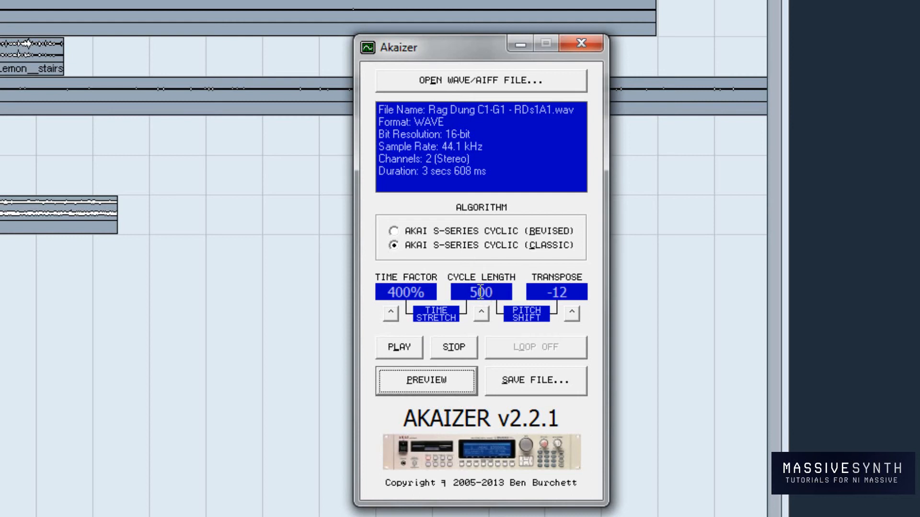
pyautogui.click(469, 355)
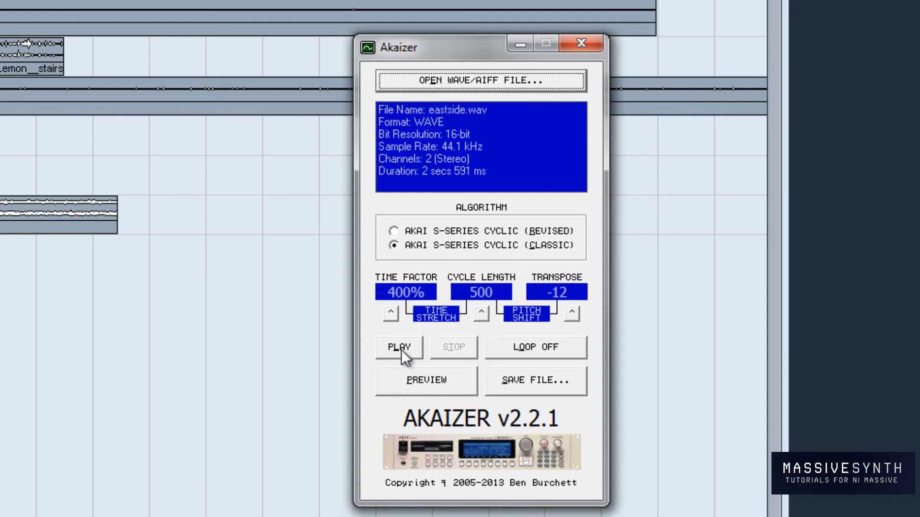
# Reset the time factor to 100%, cycle length to 1600 and transpose to 0, and play the original eastside.wav sample
pyautogui.click(416, 292)
pyautogui.write('100')
pyautogui.press('Return')
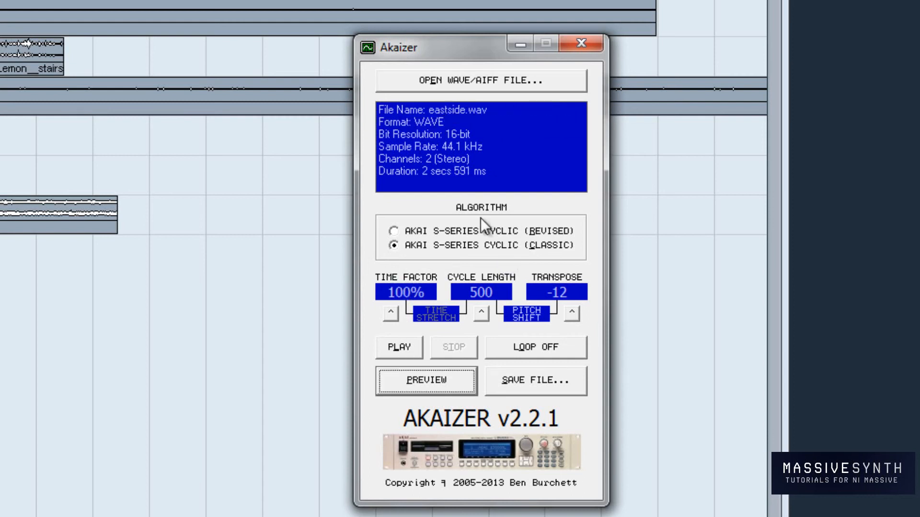
pyautogui.click(485, 293)
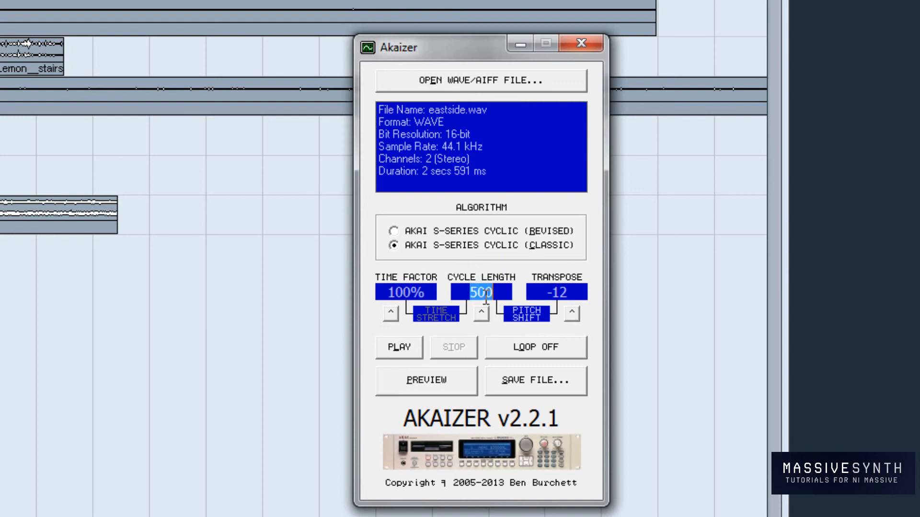
pyautogui.write('1600')
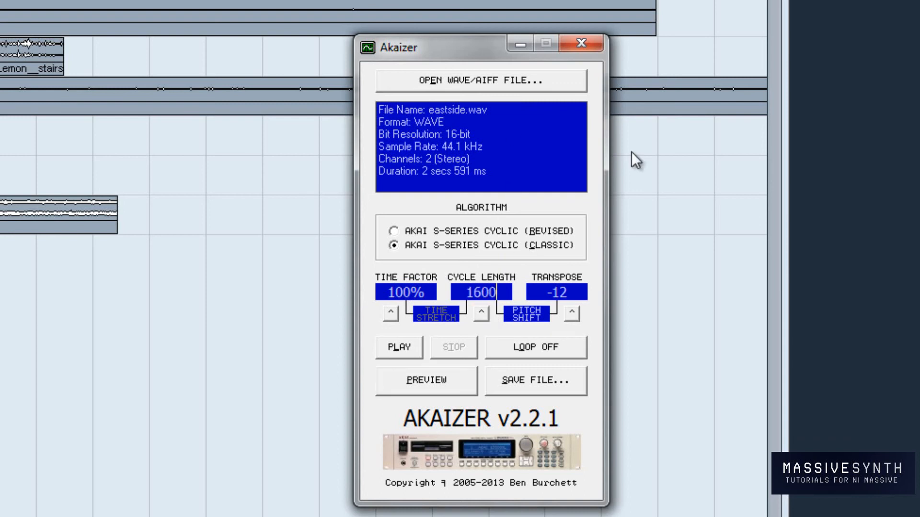
pyautogui.doubleClick(561, 292)
pyautogui.write('0')
pyautogui.press('Return')
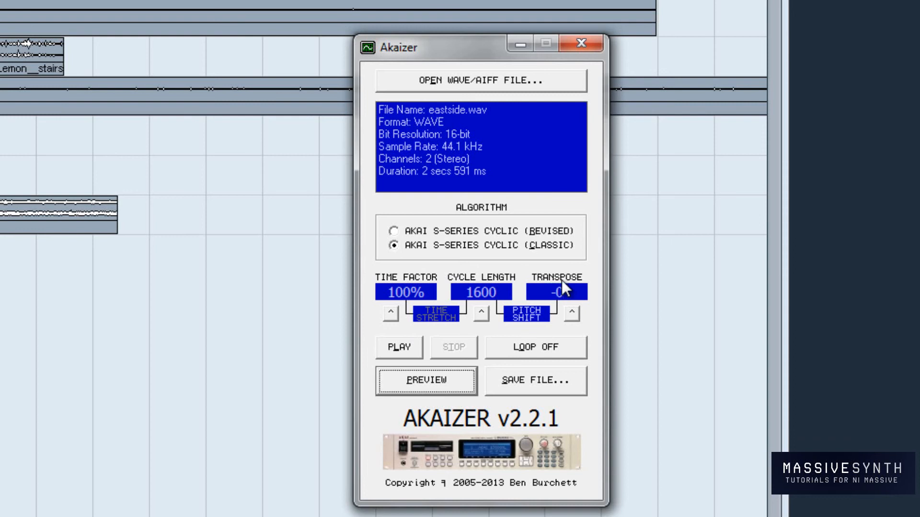
pyautogui.click(404, 348)
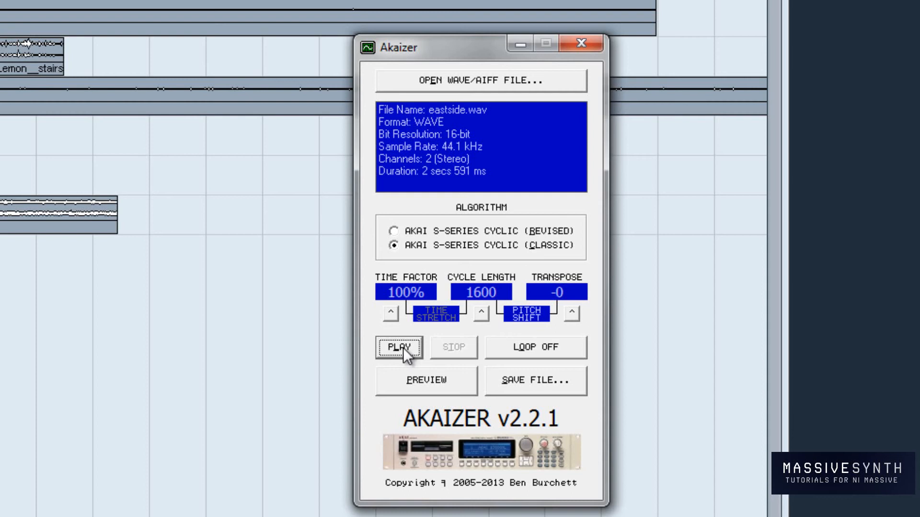
# Set the time factor to 200% and preview the stretched eastside.wav sample
pyautogui.doubleClick(406, 292)
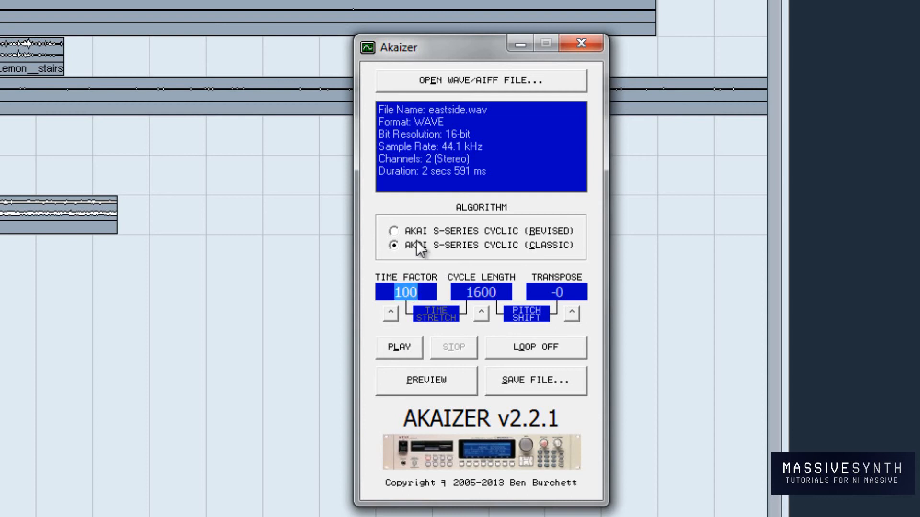
pyautogui.write('200')
pyautogui.click(448, 380)
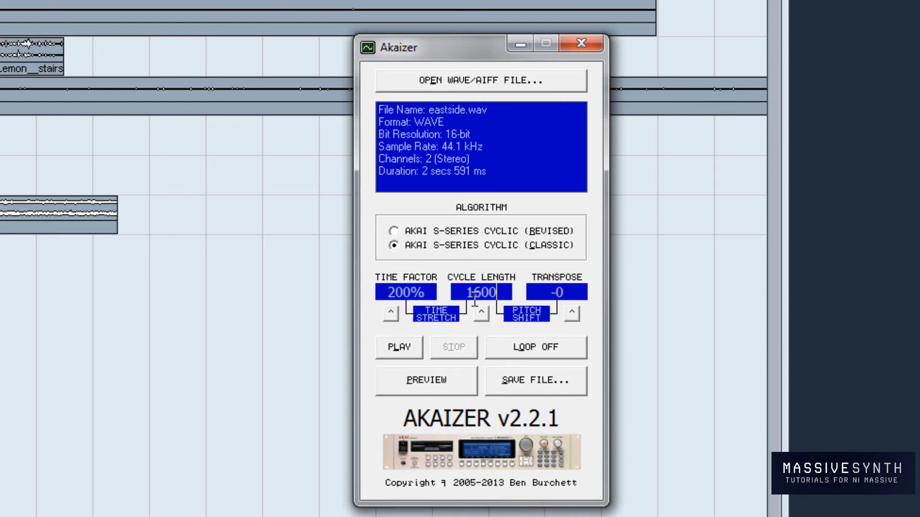
# Set the cycle length to 20 and preview the 200% stretch
pyautogui.doubleClick(475, 294)
pyautogui.write('20')
pyautogui.click(437, 389)
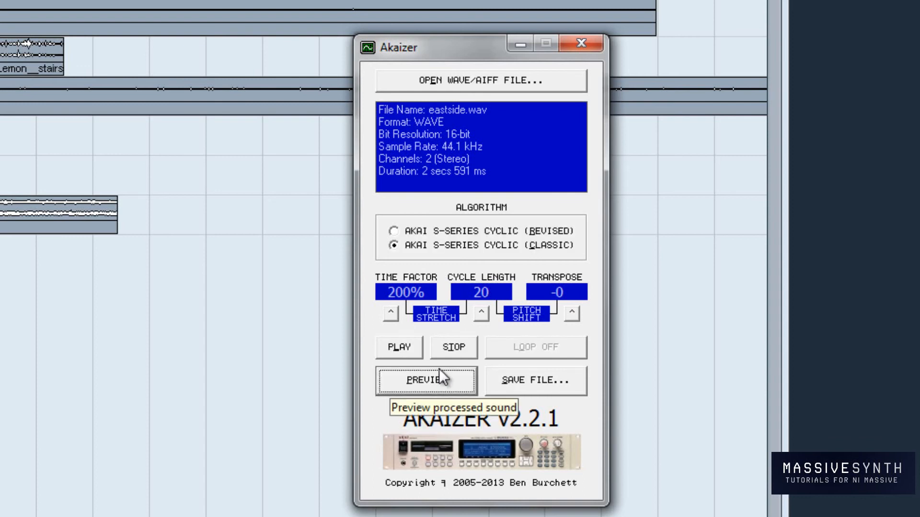
# Set the cycle length to 2000 and preview the stretch with the Classic algorithm and with the Revised algorithm
pyautogui.click(478, 290)
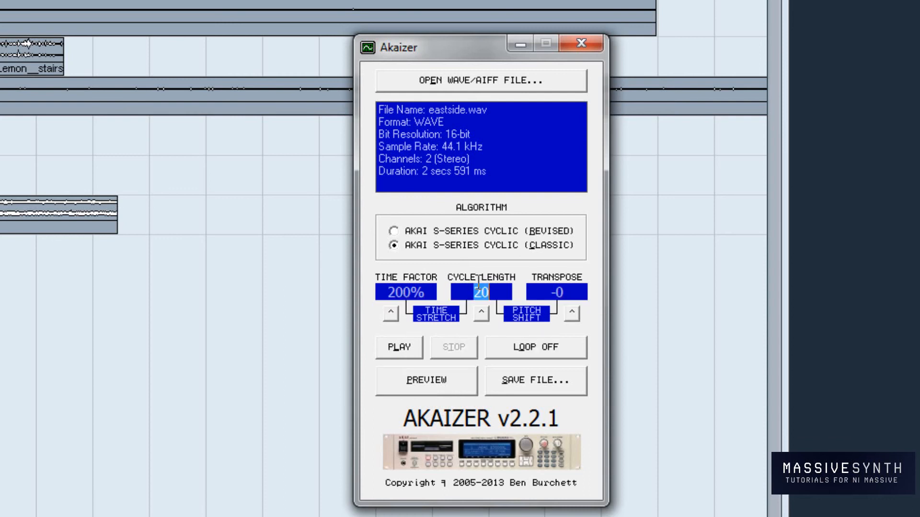
pyautogui.write('2000')
pyautogui.click(430, 386)
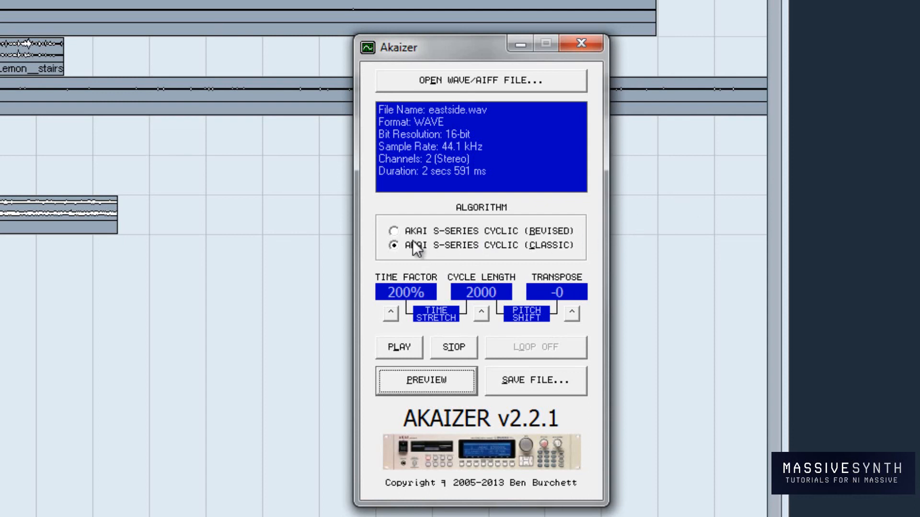
pyautogui.click(427, 230)
pyautogui.click(439, 383)
# Set the transpose to +12, preview the processed sample, and close Akaizer to return to the Cubase project
pyautogui.click(558, 293)
pyautogui.doubleClick(557, 292)
pyautogui.click(558, 293)
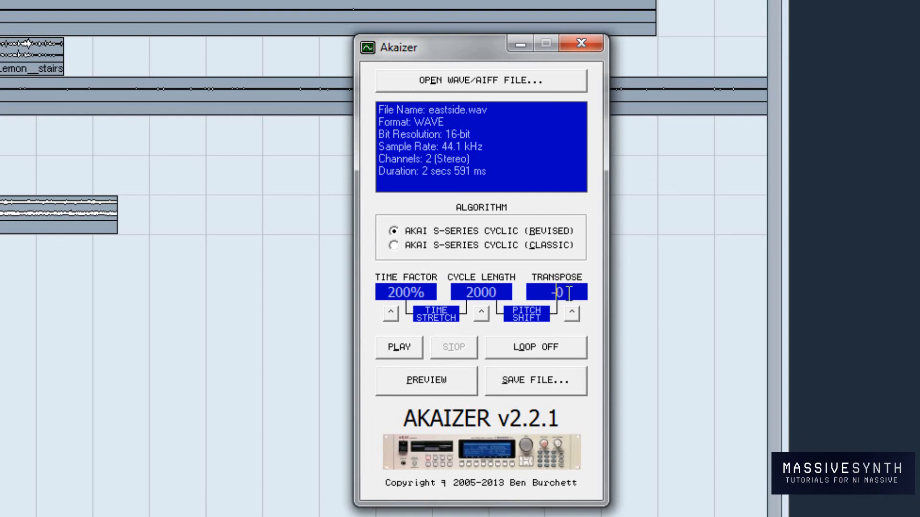
pyautogui.moveTo(569, 293); pyautogui.dragTo(503, 292)
pyautogui.write('1')
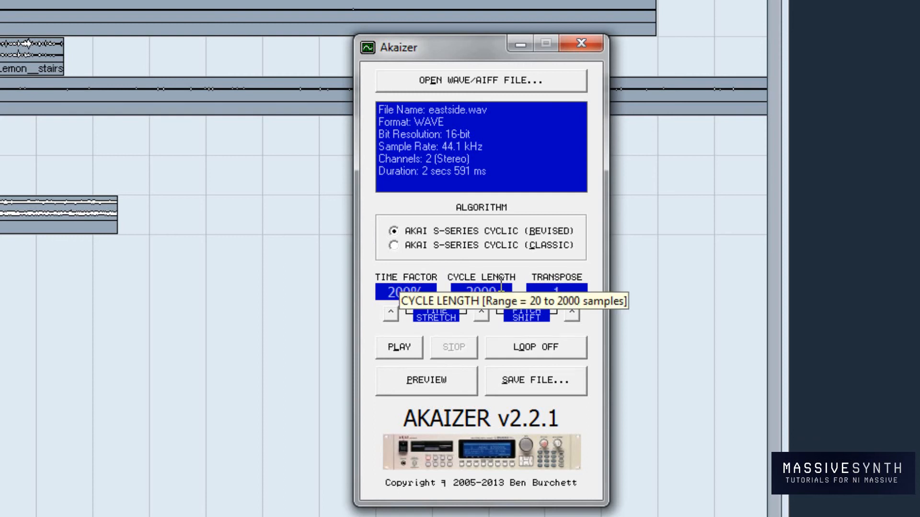
pyautogui.press('BackSpace')
pyautogui.write('12')
pyautogui.press('Return')
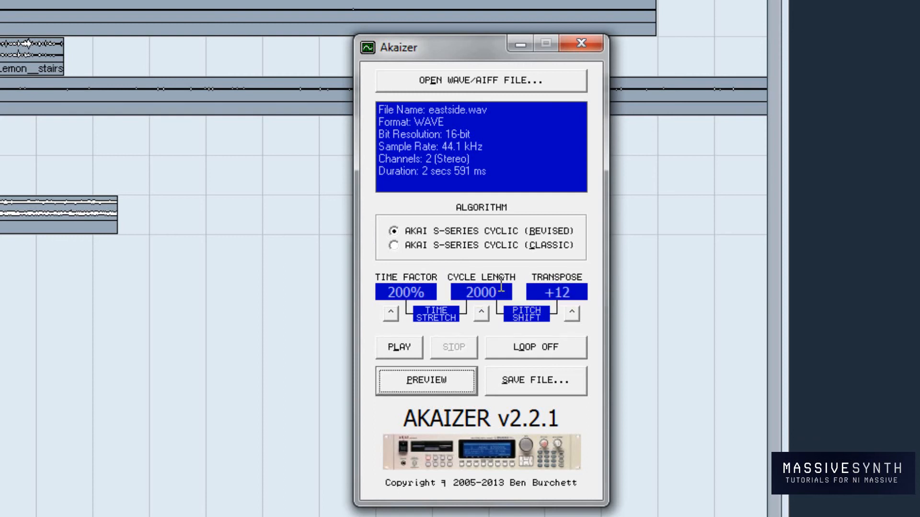
pyautogui.click(418, 381)
pyautogui.click(582, 44)
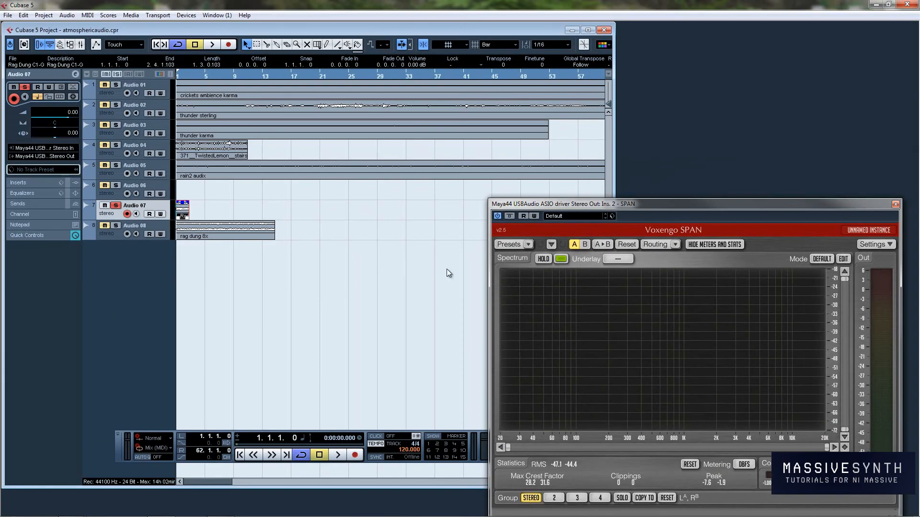